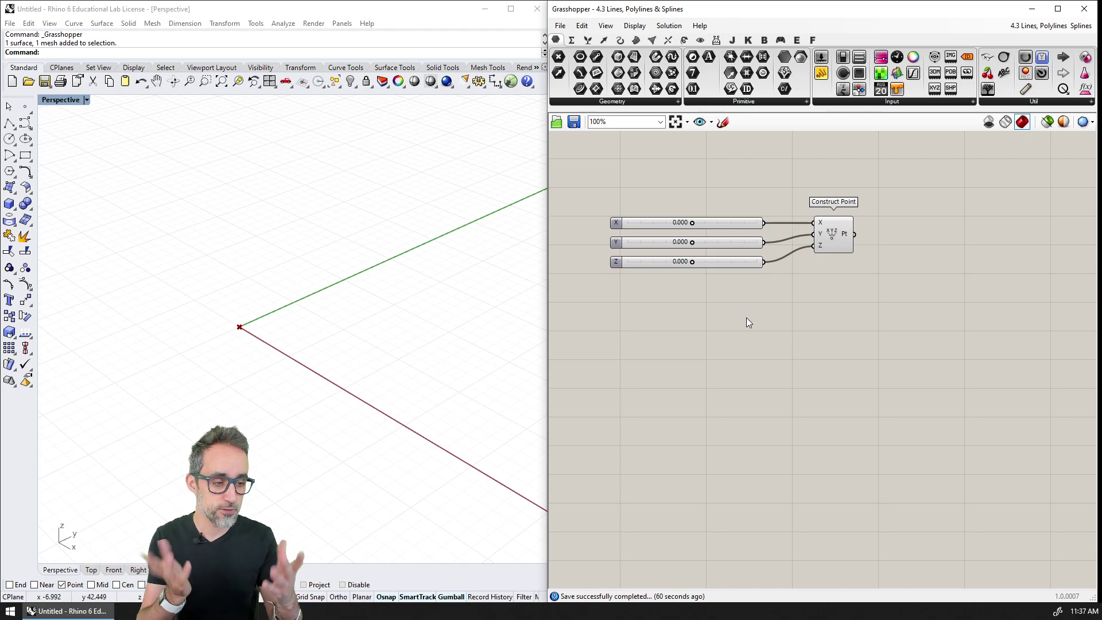
Try moving the constructed point with its sliders to X 3.385, Y 3.985 and Z 4.749
{"action": "scroll", "coordinate": [746, 318], "scroll_direction": "up", "scroll_amount": 3}
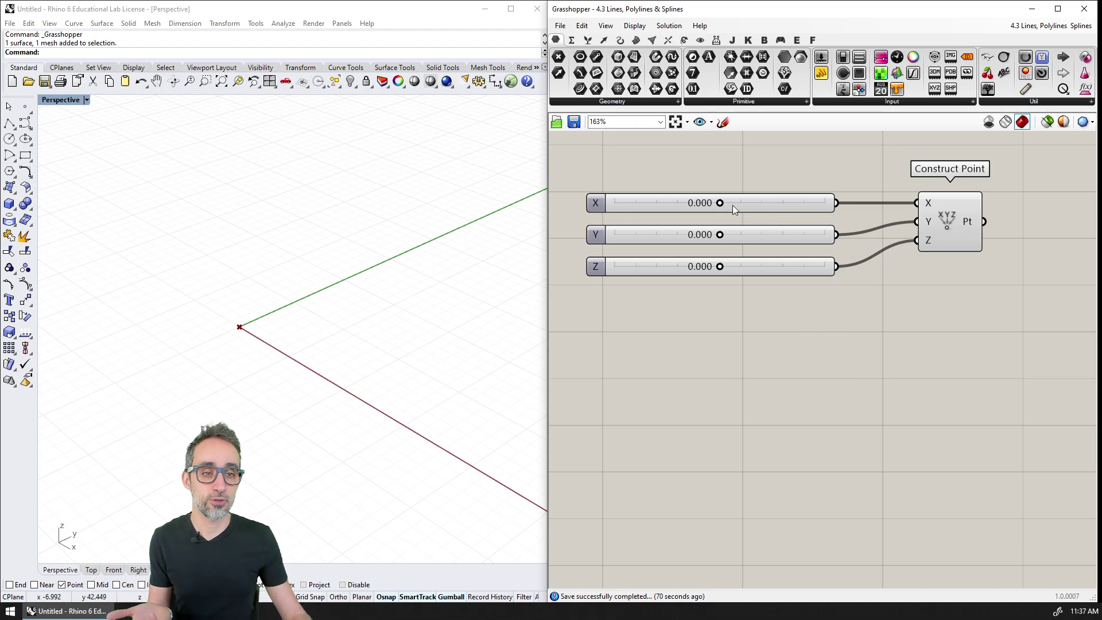
{"action": "left_click_drag", "start_coordinate": [720, 202], "coordinate": [755, 202]}
{"action": "left_click_drag", "start_coordinate": [720, 234], "coordinate": [762, 234]}
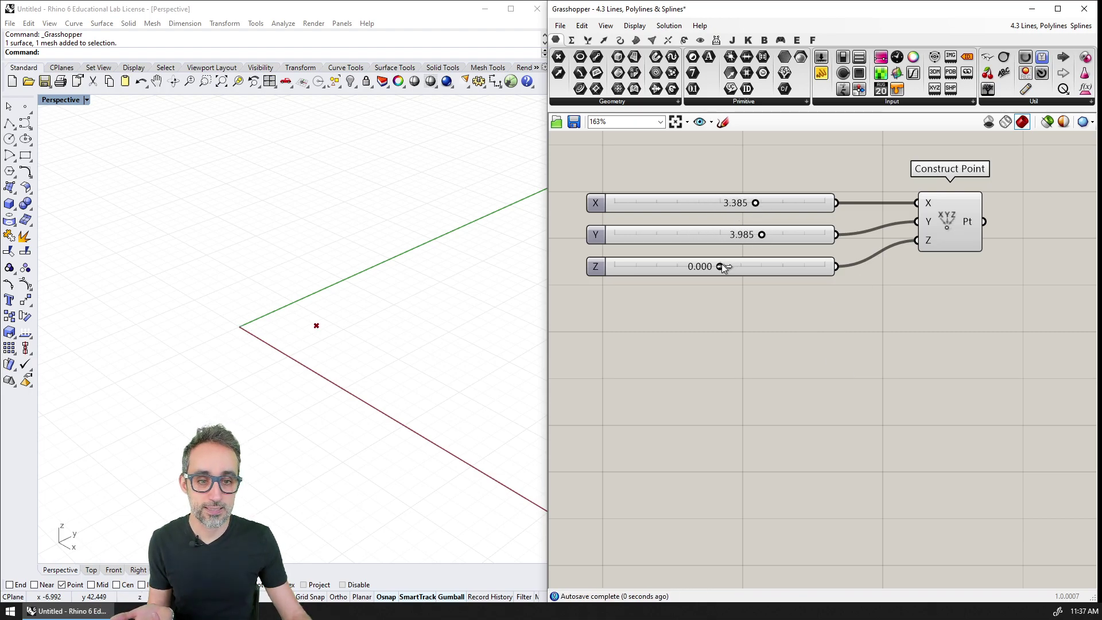
{"action": "left_click_drag", "start_coordinate": [722, 267], "coordinate": [770, 266]}
{"action": "right_click_drag", "start_coordinate": [520, 273], "coordinate": [391, 295]}
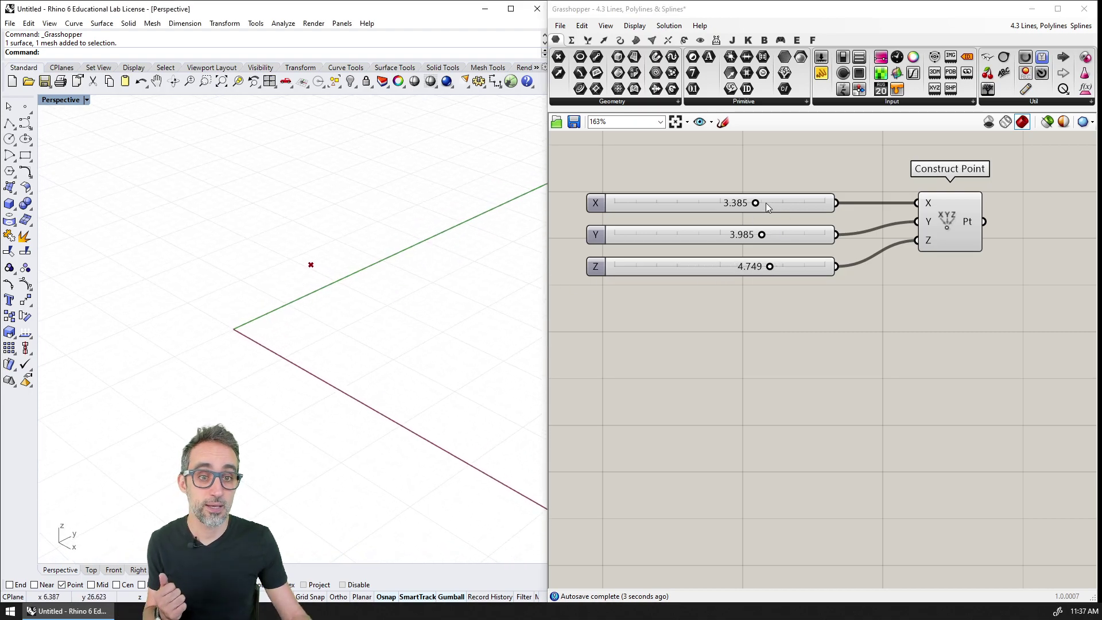
Reset the point's X, Y and Z sliders to 0.000
{"action": "left_click_drag", "start_coordinate": [756, 203], "coordinate": [726, 203]}
{"action": "left_click_drag", "start_coordinate": [770, 266], "coordinate": [719, 267]}
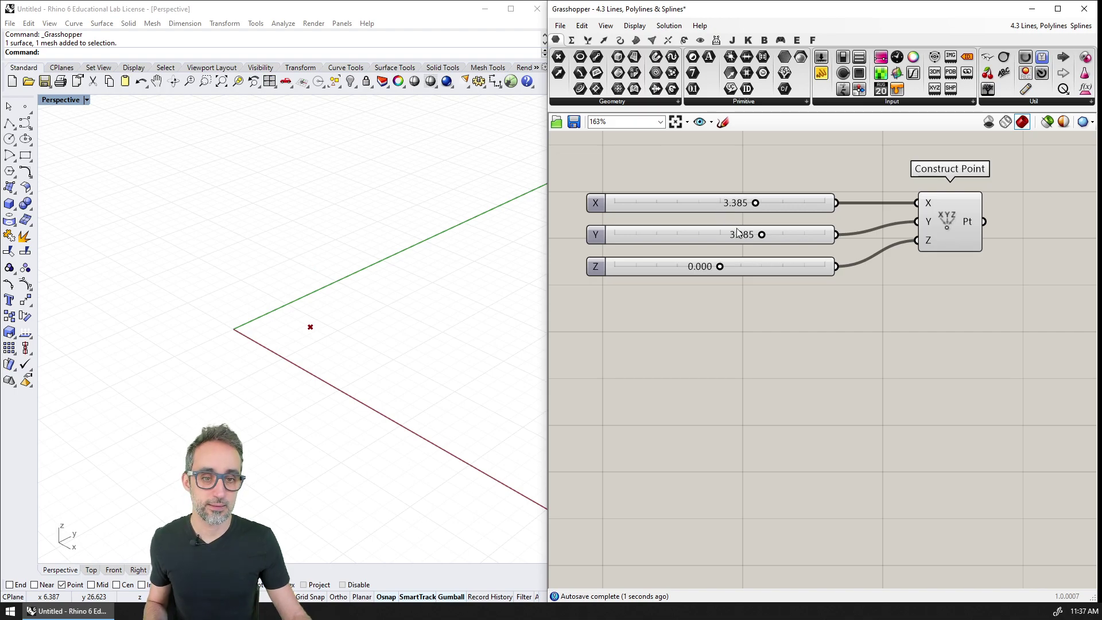
{"action": "left_click_drag", "start_coordinate": [762, 234], "coordinate": [719, 203]}
{"action": "scroll", "coordinate": [778, 319], "scroll_direction": "down", "scroll_amount": 2}
{"action": "scroll", "coordinate": [759, 283], "scroll_direction": "down", "scroll_amount": 1}
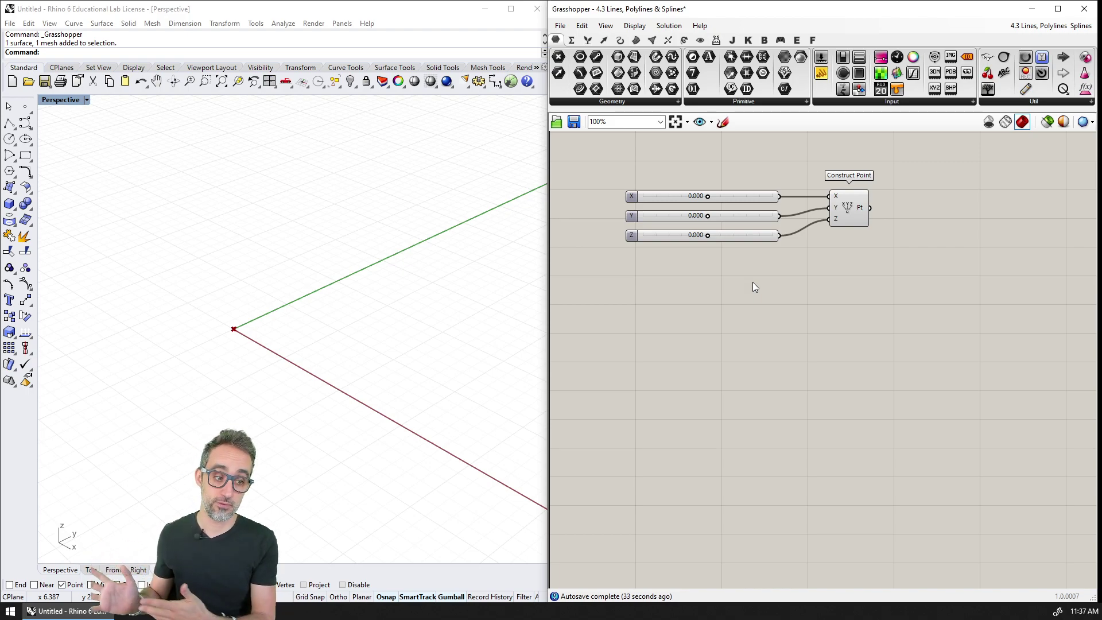
Duplicate the Construct Point component with its X, Y and Z sliders three times and stack the copies below the original
{"action": "left_click_drag", "start_coordinate": [901, 295], "coordinate": [687, 177]}
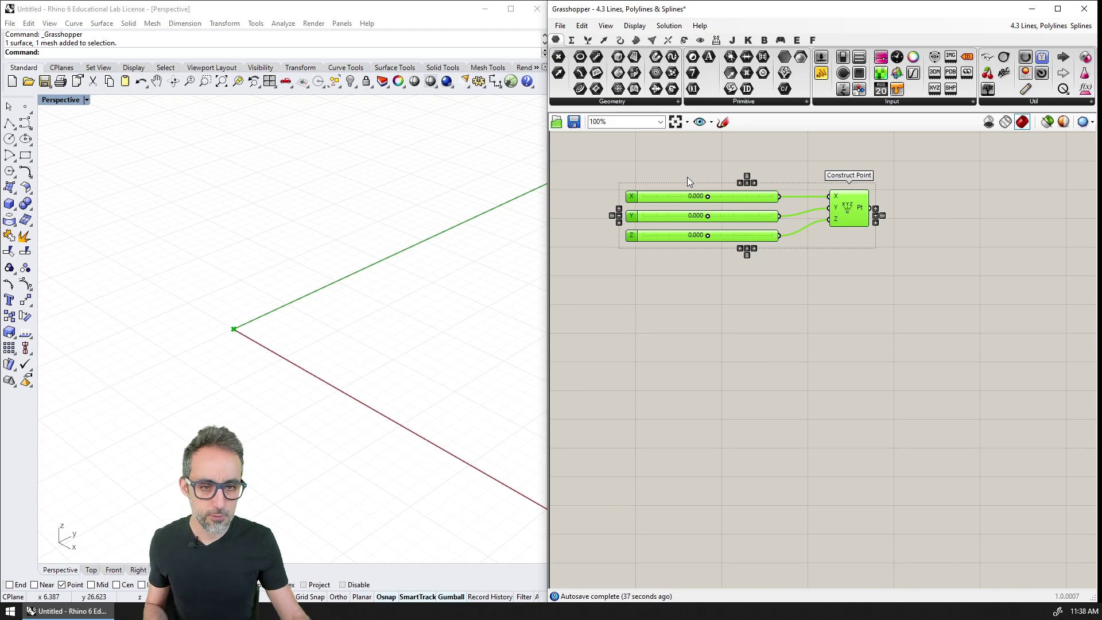
{"action": "key", "text": "ctrl+c"}
{"action": "key", "text": "ctrl+v"}
{"action": "left_click_drag", "start_coordinate": [860, 209], "coordinate": [855, 289]}
{"action": "key", "text": "ctrl+v"}
{"action": "left_click_drag", "start_coordinate": [858, 218], "coordinate": [846, 378]}
{"action": "key", "text": "ctrl+v"}
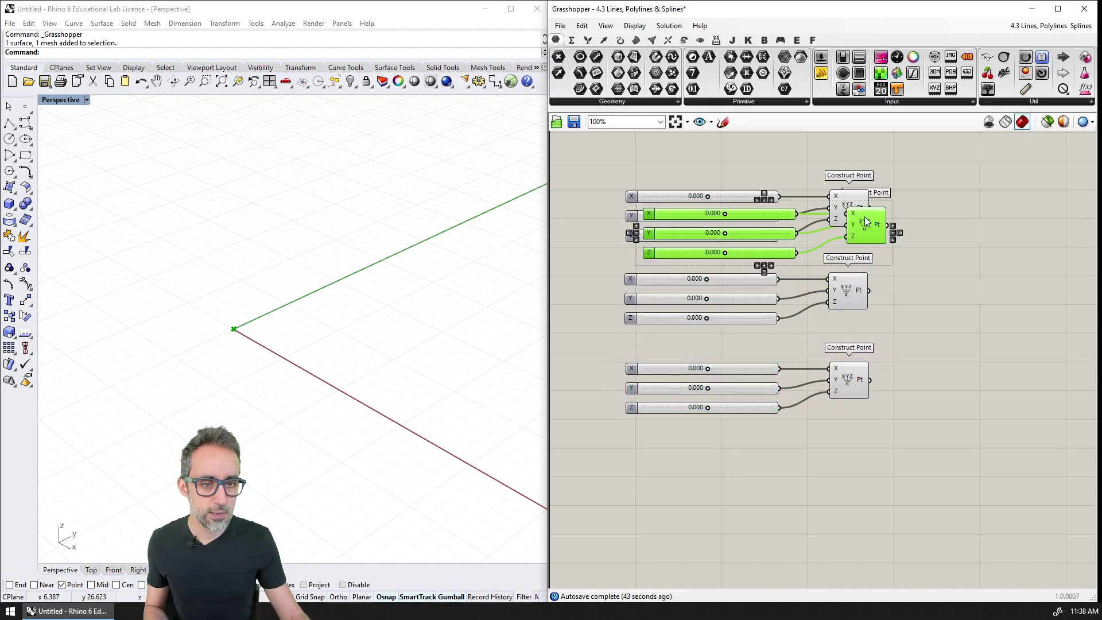
{"action": "left_click_drag", "start_coordinate": [865, 216], "coordinate": [853, 464]}
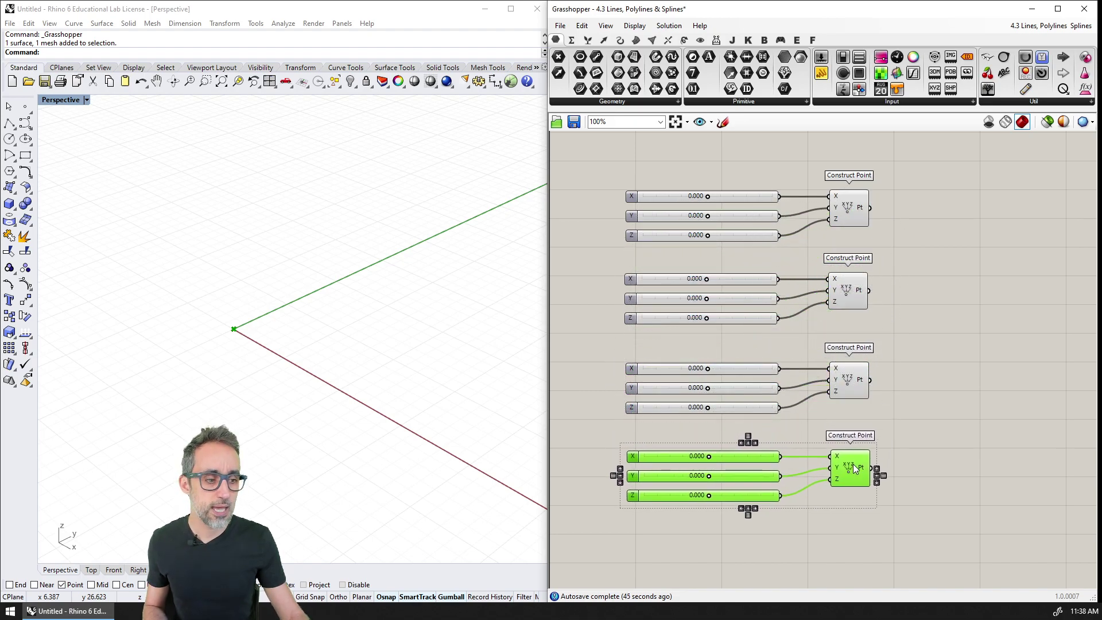
{"action": "left_click", "coordinate": [925, 494]}
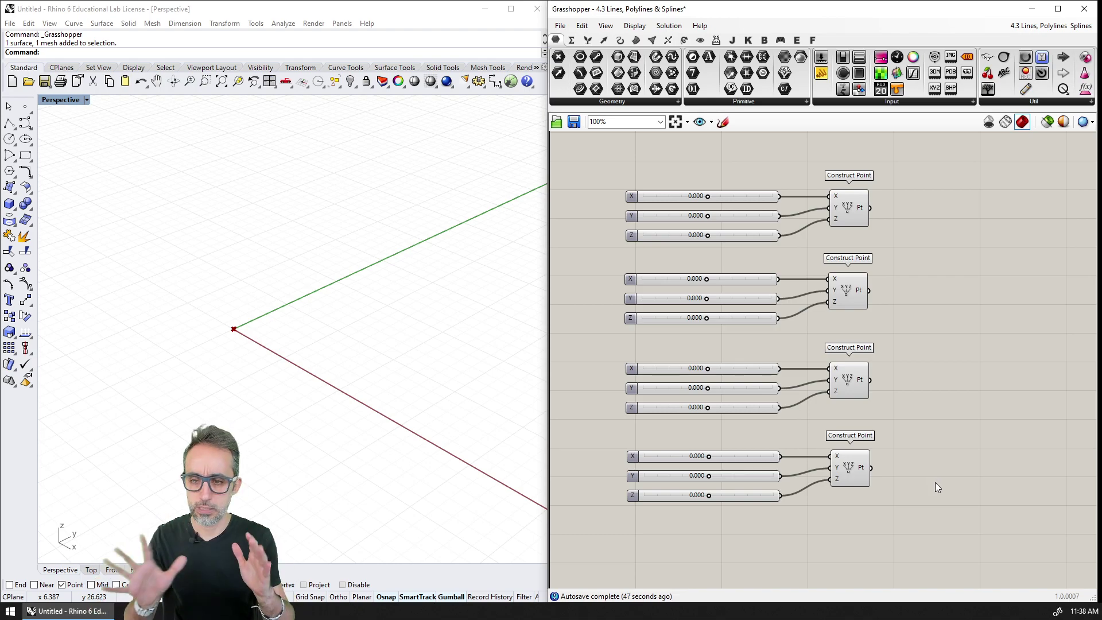
Group all four slider and Construct Point sets and name the group INPUT PARAMETERS
{"action": "left_click_drag", "start_coordinate": [937, 542], "coordinate": [597, 168]}
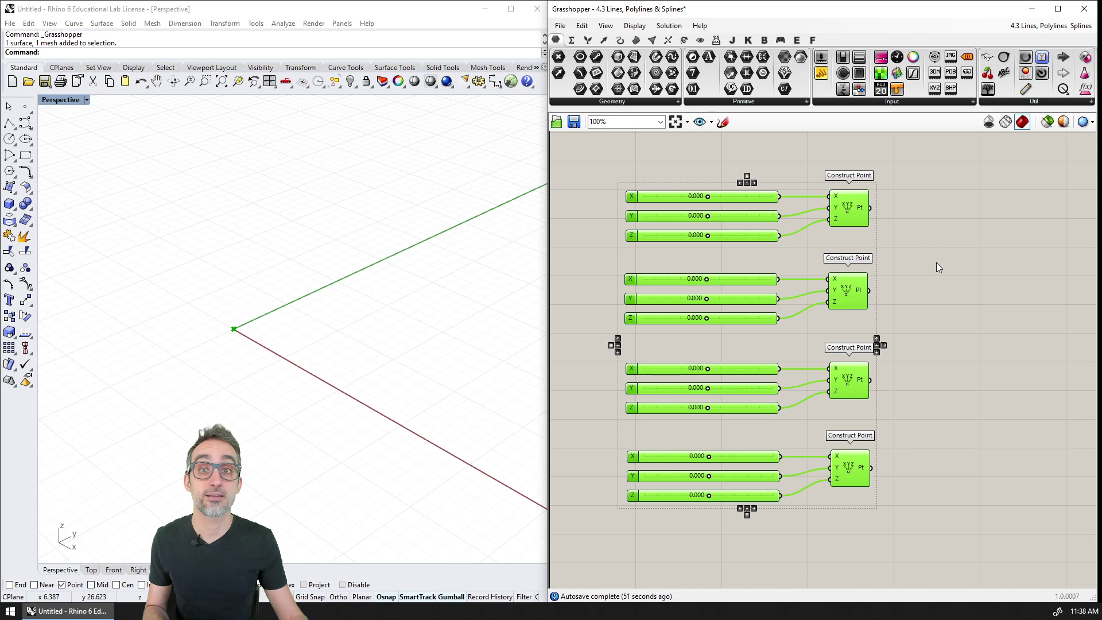
{"action": "key", "text": "ctrl+g"}
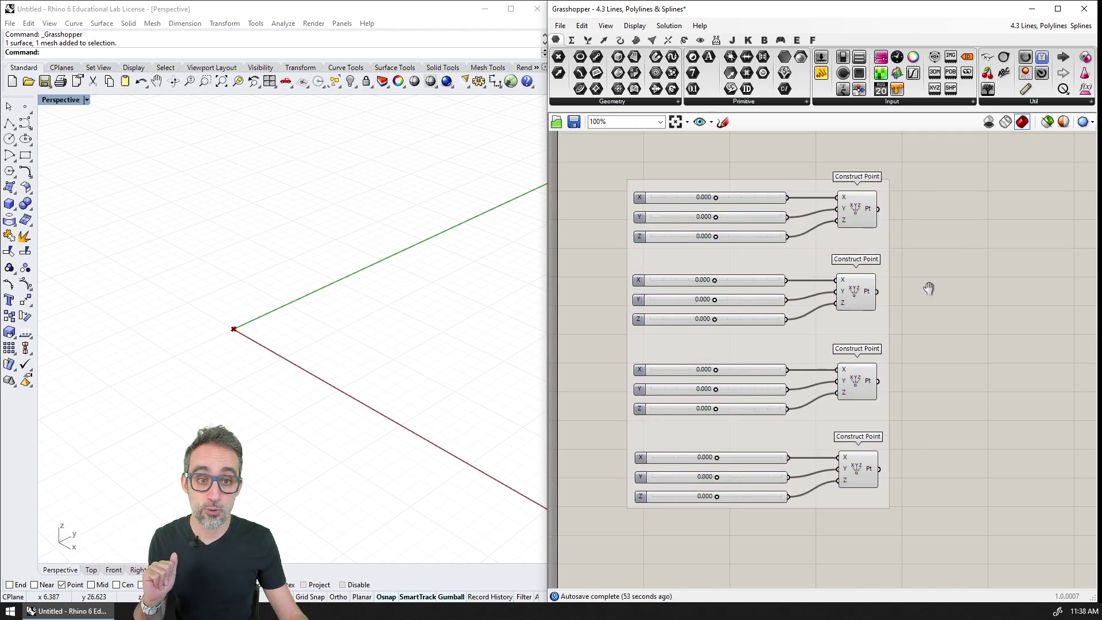
{"action": "mouse_move", "coordinate": [814, 255]}
{"action": "left_mouse_down"}
{"action": "mouse_move", "coordinate": [825, 243]}
{"action": "mouse_move", "coordinate": [830, 250]}
{"action": "left_mouse_up"}
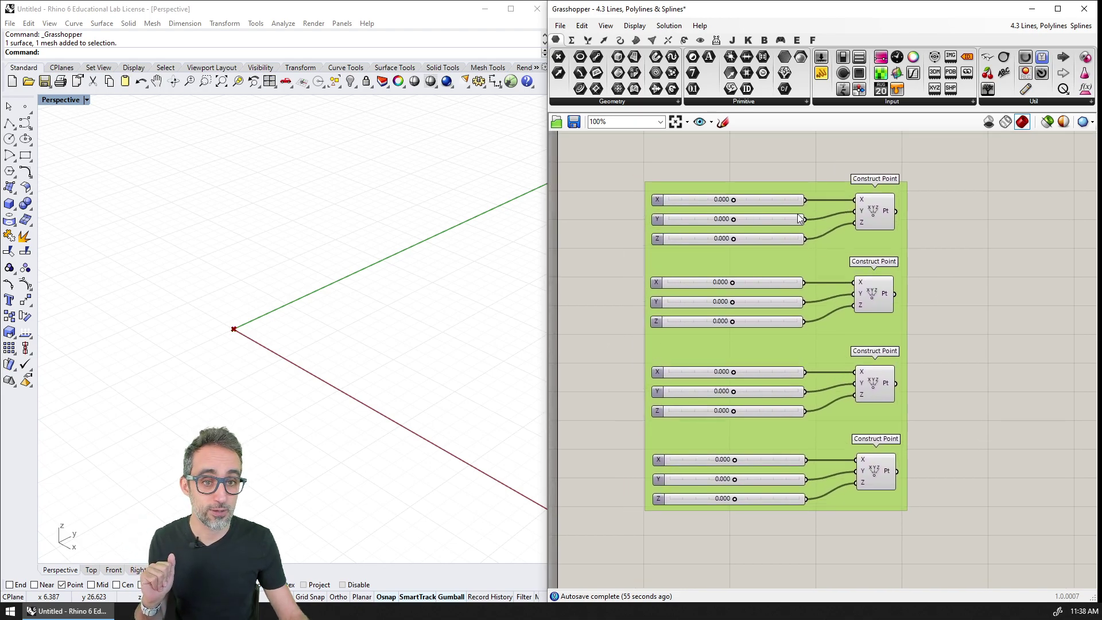
{"action": "right_click", "coordinate": [797, 188]}
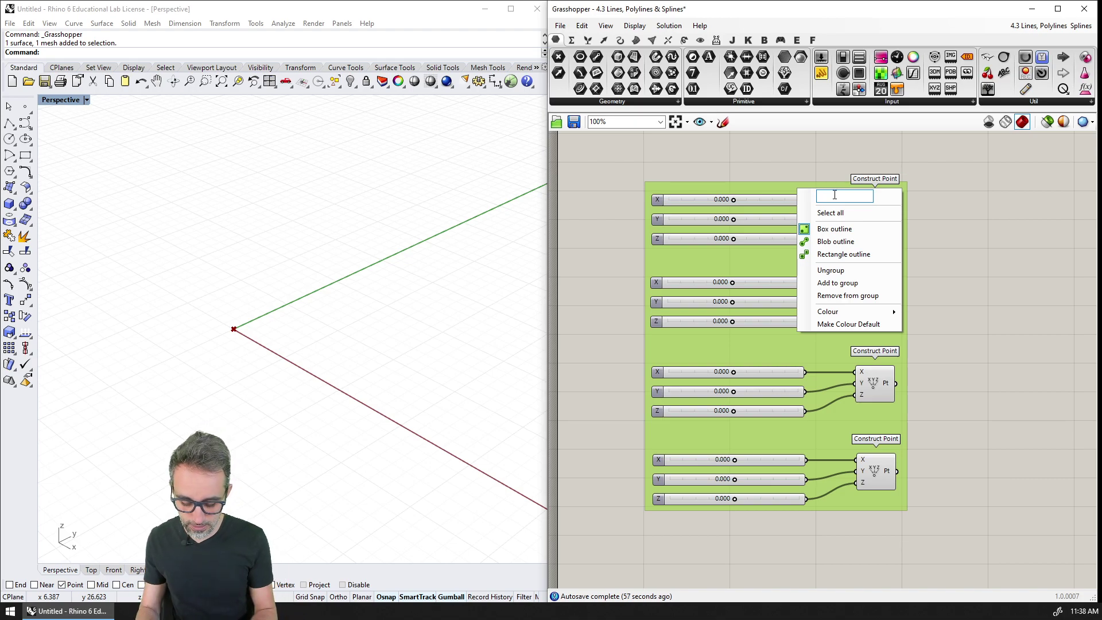
{"action": "type", "text": "INPUT PARAMETER"}
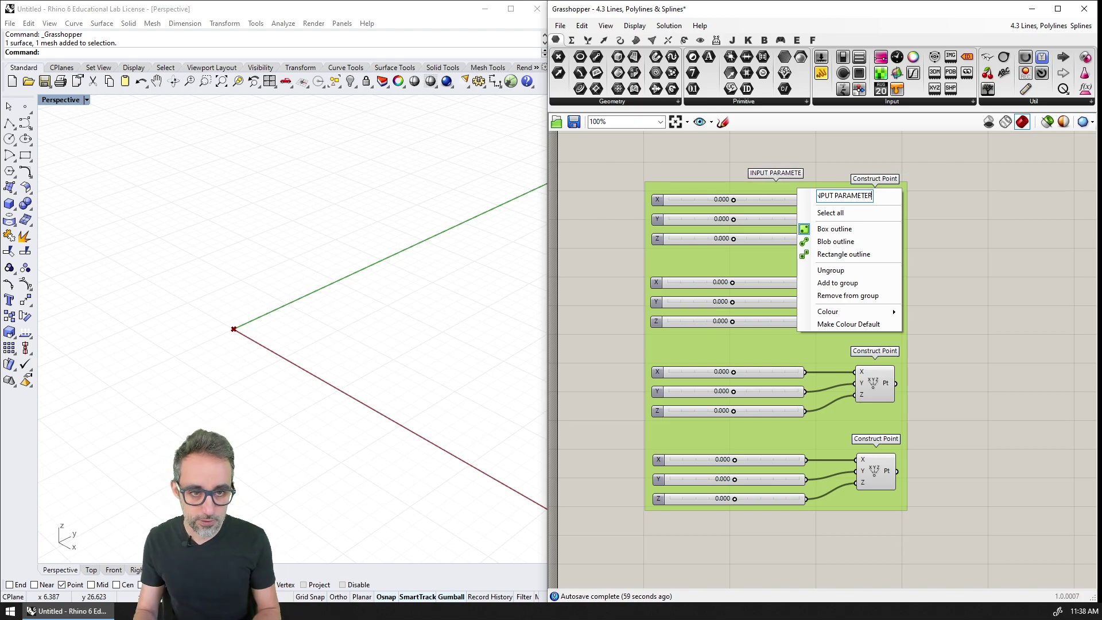
{"action": "type", "text": "S"}
{"action": "key", "text": "Return"}
{"action": "left_click", "coordinate": [828, 160]}
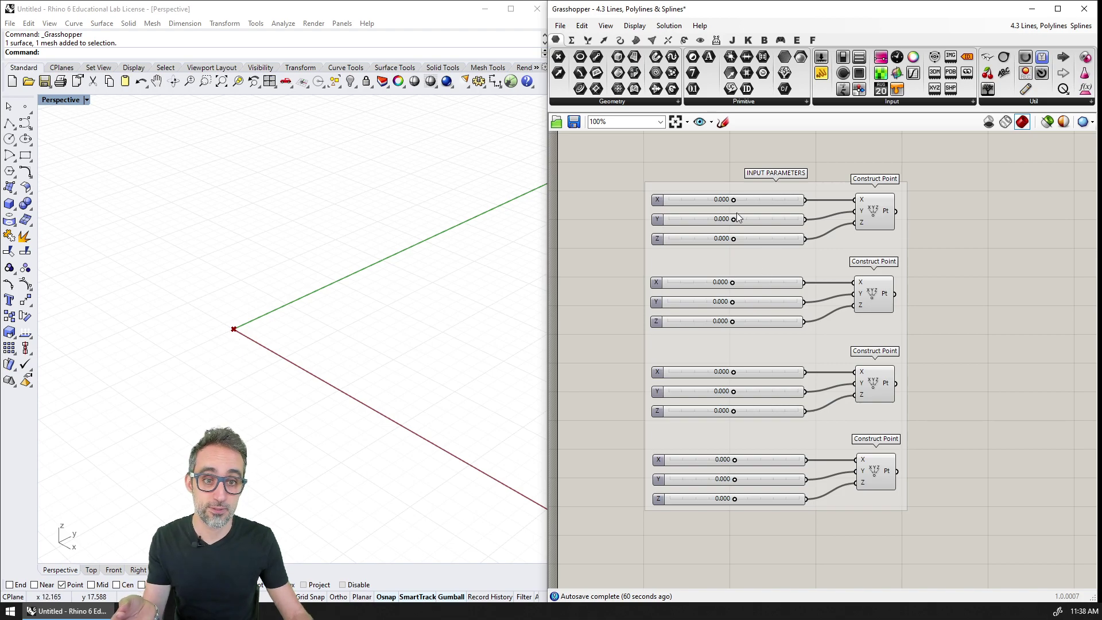
Set the four points' sliders to (1.422, 1.778, 0.000), (2.756, 5.244, 3.911), (5.600, 7.111, 1.956) and (7.733, 2.933, -1.600)
{"action": "left_click_drag", "start_coordinate": [733, 200], "coordinate": [746, 220]}
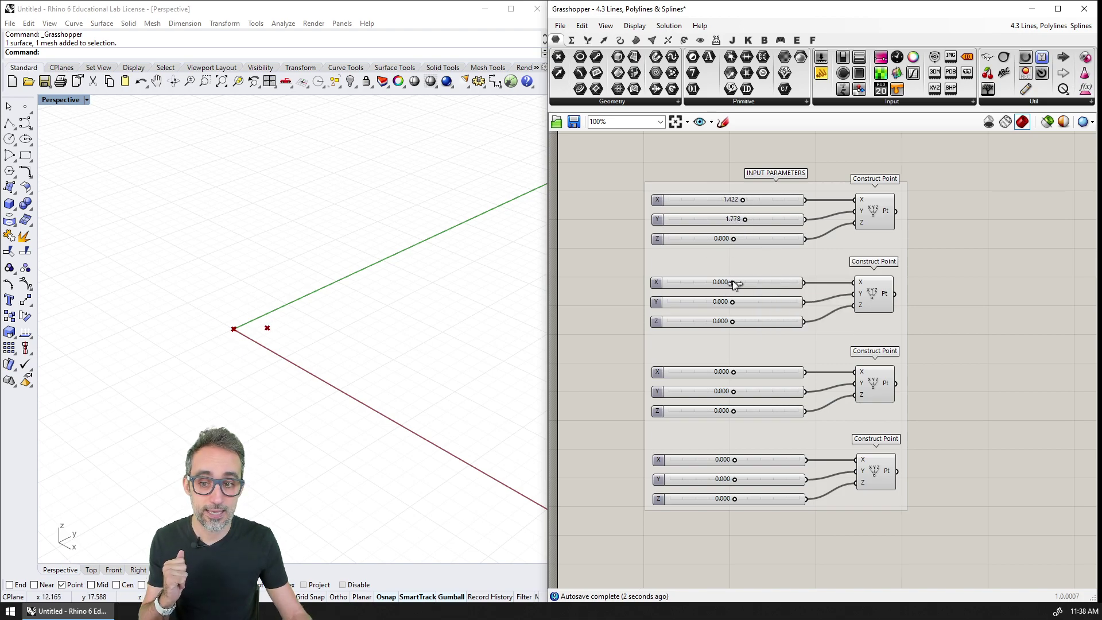
{"action": "left_click_drag", "start_coordinate": [733, 283], "coordinate": [758, 322]}
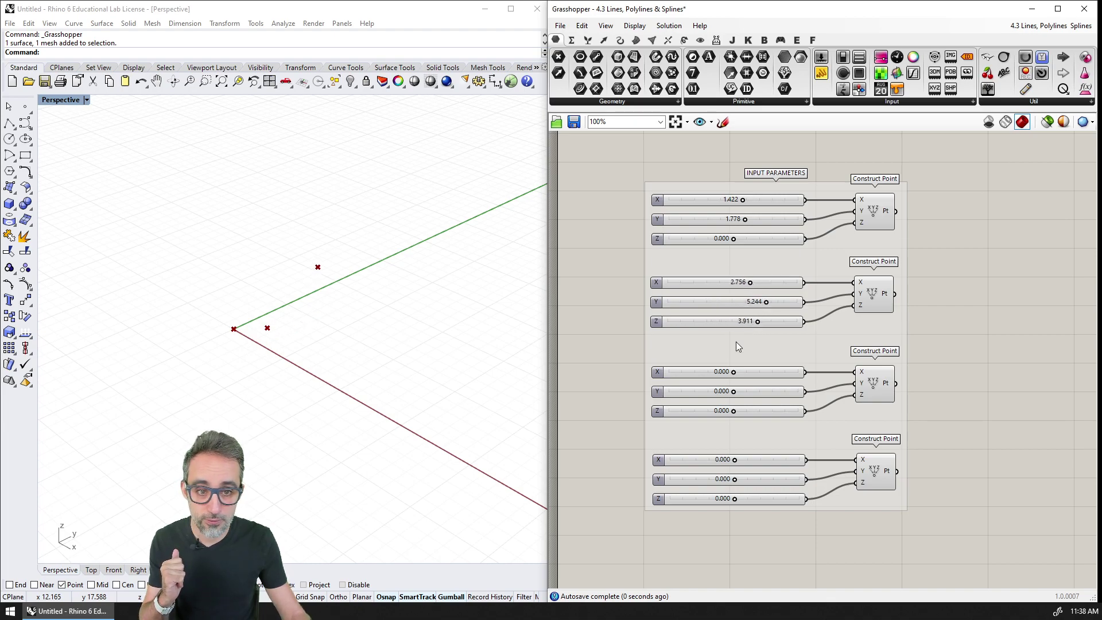
{"action": "left_click_drag", "start_coordinate": [735, 372], "coordinate": [746, 411]}
{"action": "left_click_drag", "start_coordinate": [735, 460], "coordinate": [723, 499]}
{"action": "right_click_drag", "start_coordinate": [467, 418], "coordinate": [207, 338]}
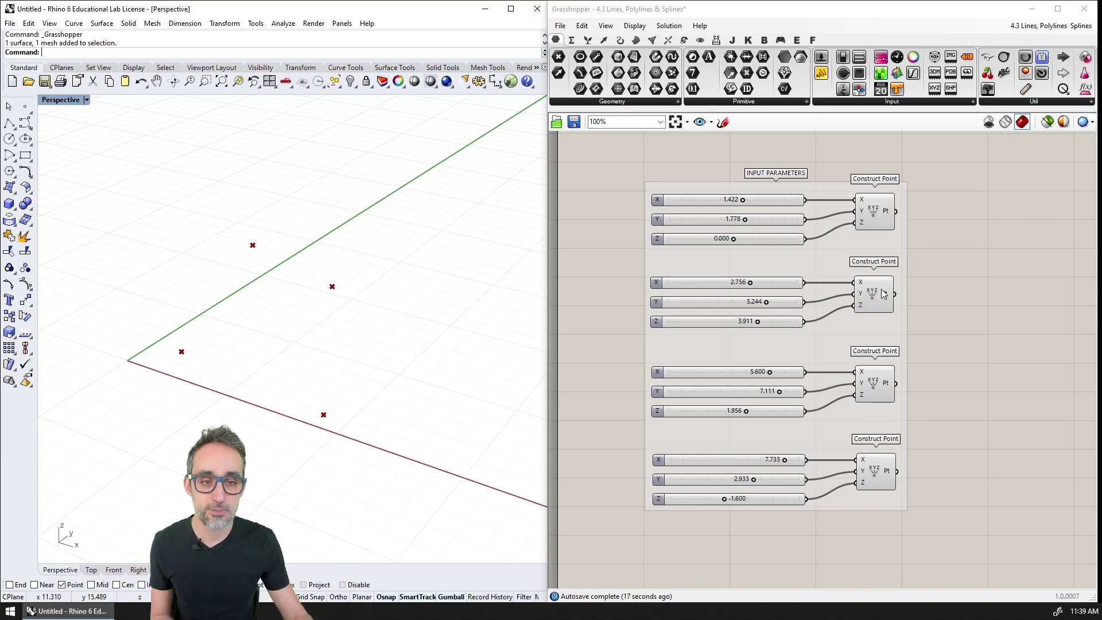
Place a Line component from the curve primitives beside the INPUT PARAMETERS group, level with the first Construct Point
{"action": "mouse_move", "coordinate": [884, 294]}
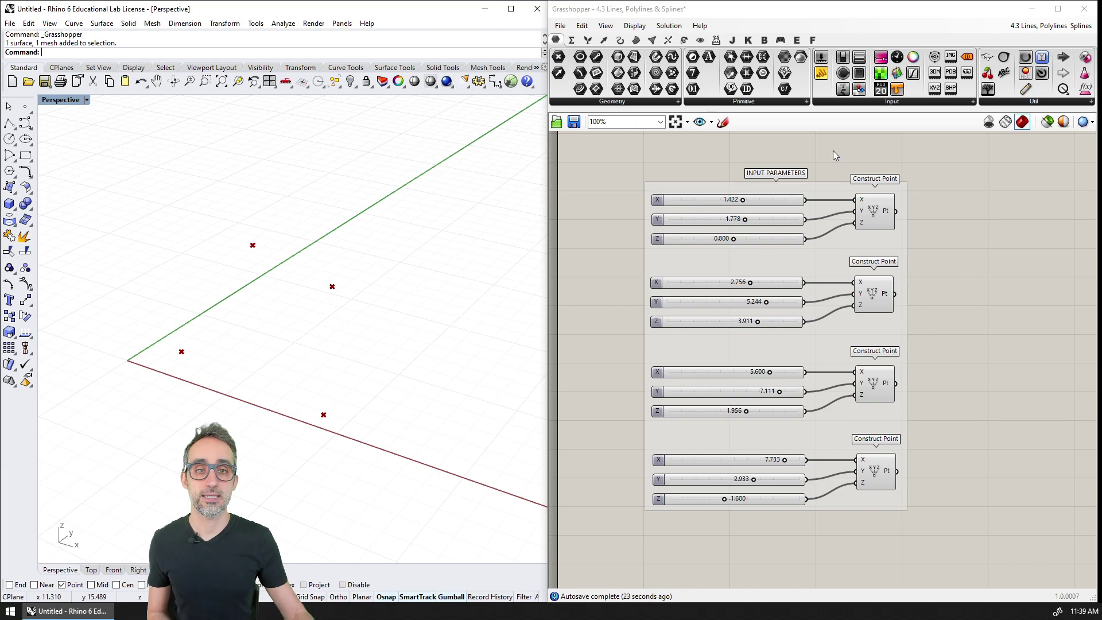
{"action": "left_click", "coordinate": [620, 42]}
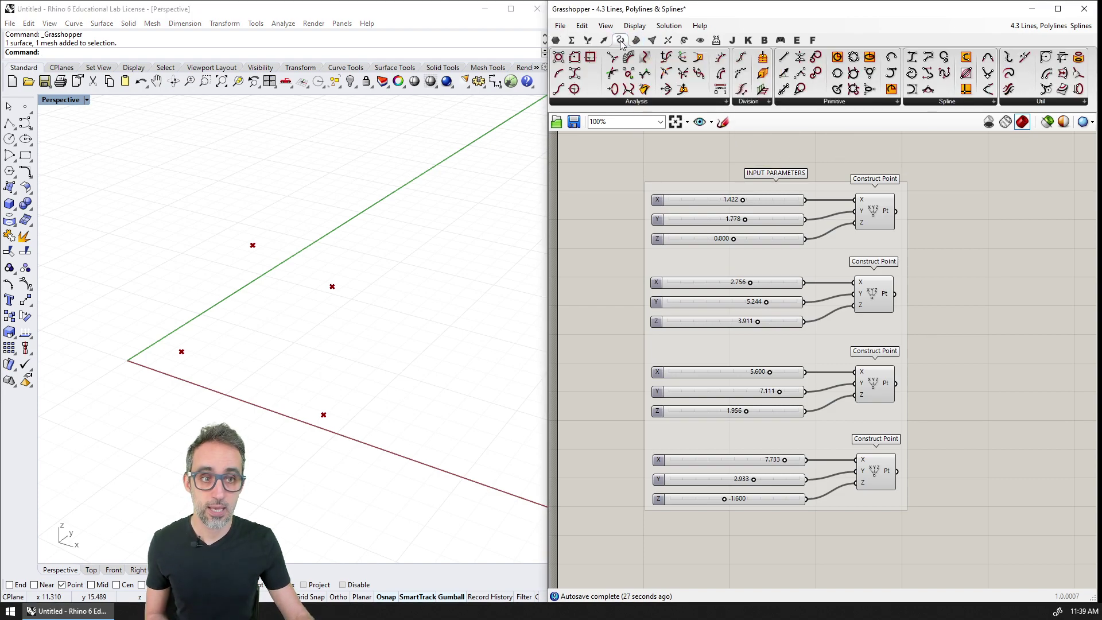
{"action": "left_click", "coordinate": [807, 102]}
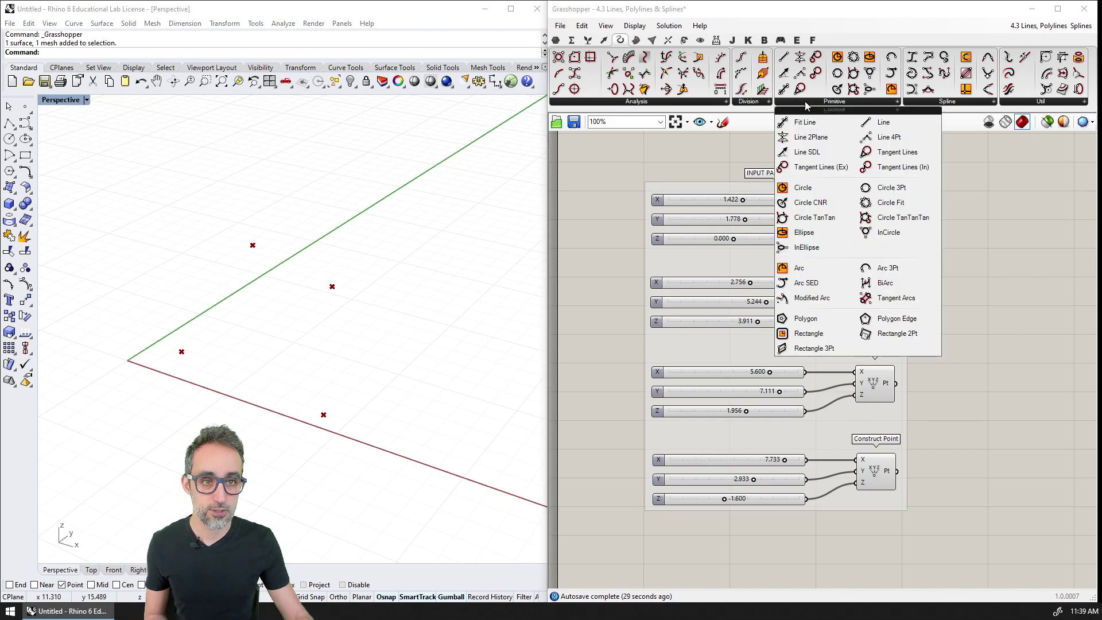
{"action": "left_click", "coordinate": [915, 122]}
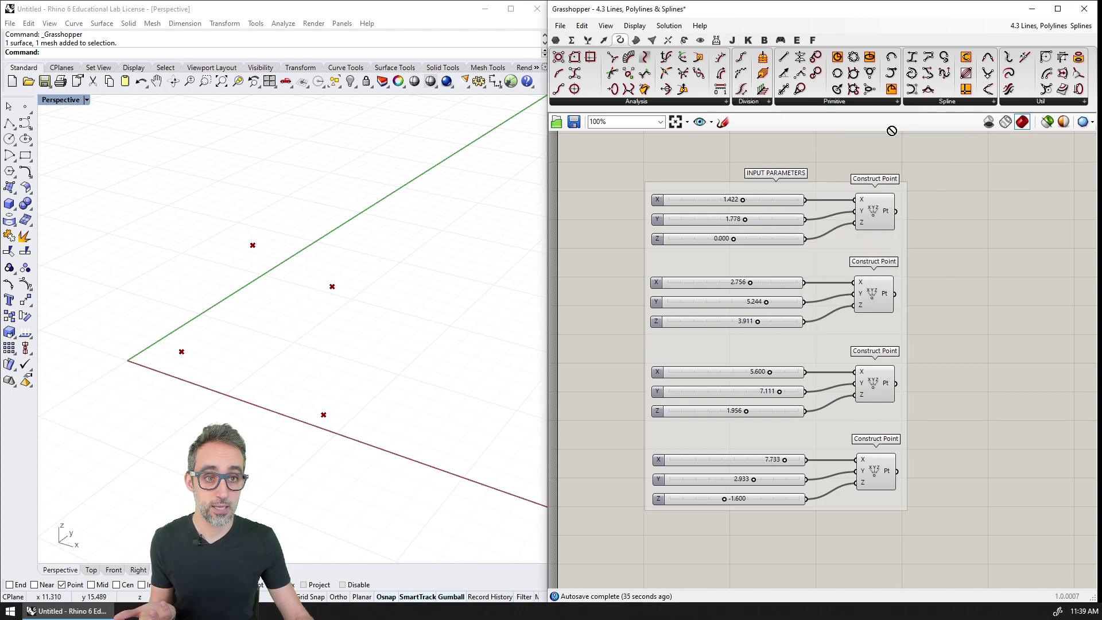
{"action": "left_click", "coordinate": [1029, 218]}
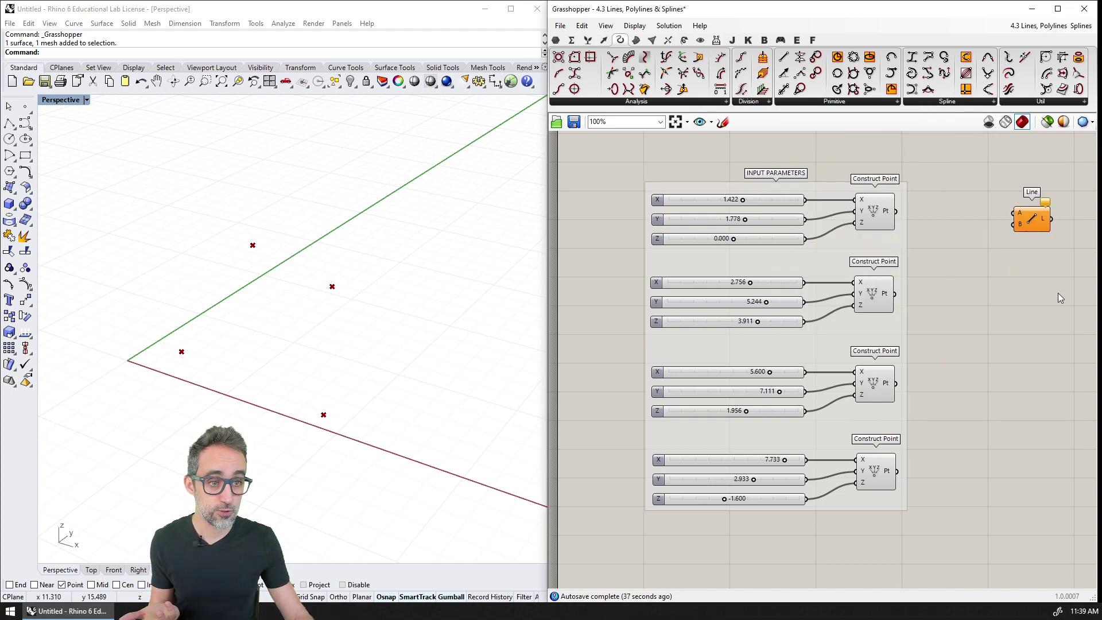
{"action": "right_click_drag", "start_coordinate": [1059, 293], "coordinate": [957, 253]}
{"action": "mouse_move", "coordinate": [942, 210]}
{"action": "left_mouse_down"}
{"action": "mouse_move", "coordinate": [954, 199]}
{"action": "mouse_move", "coordinate": [931, 210]}
{"action": "left_mouse_up"}
{"action": "right_click_drag", "start_coordinate": [886, 204], "coordinate": [932, 215]}
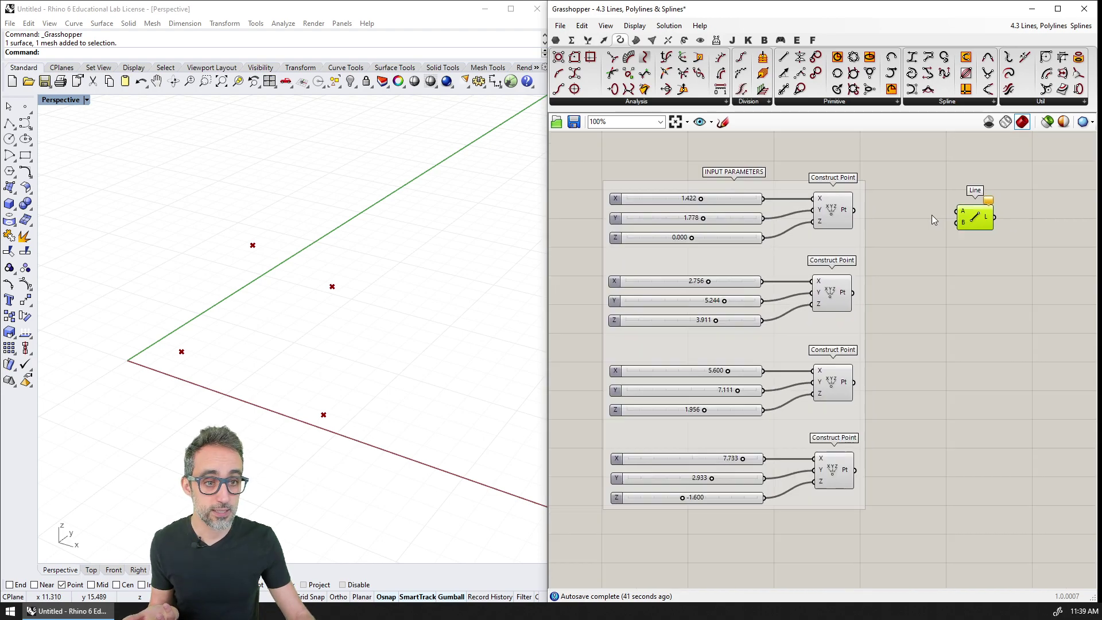
Connect the first point to the Line's A input and the second point to its B input
{"action": "left_click_drag", "start_coordinate": [855, 210], "coordinate": [981, 218]}
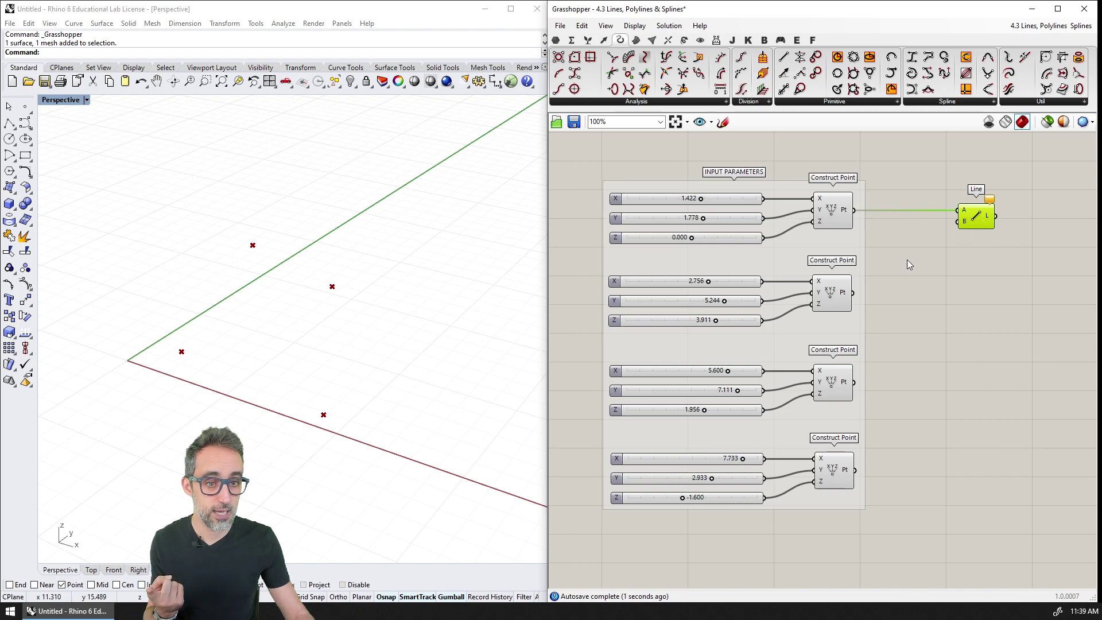
{"action": "left_click_drag", "start_coordinate": [856, 292], "coordinate": [957, 222]}
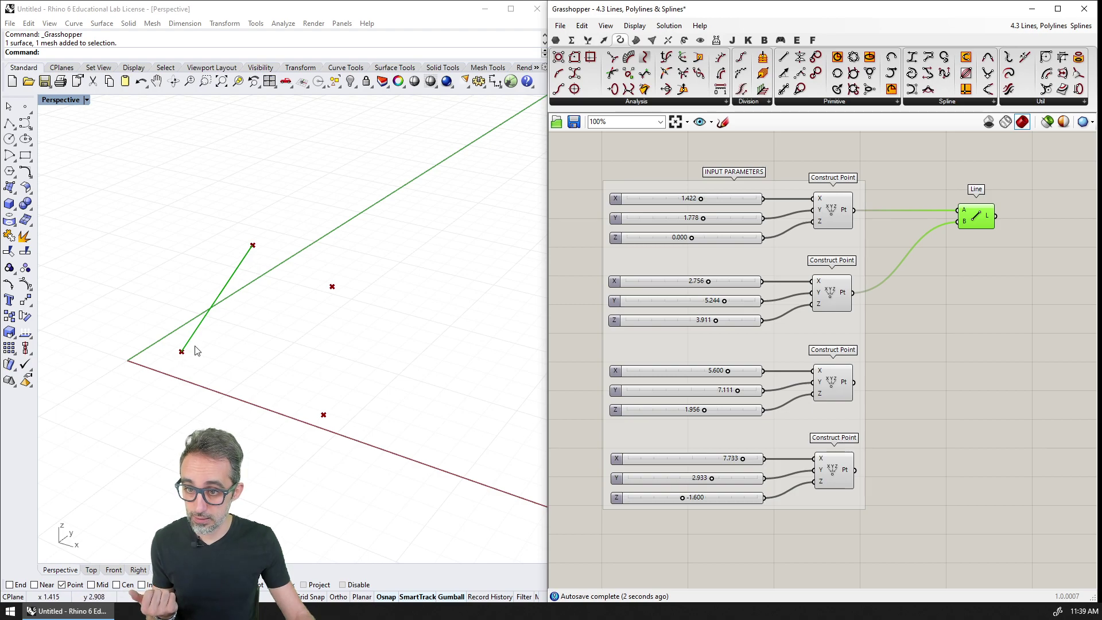
{"action": "left_click", "coordinate": [918, 279]}
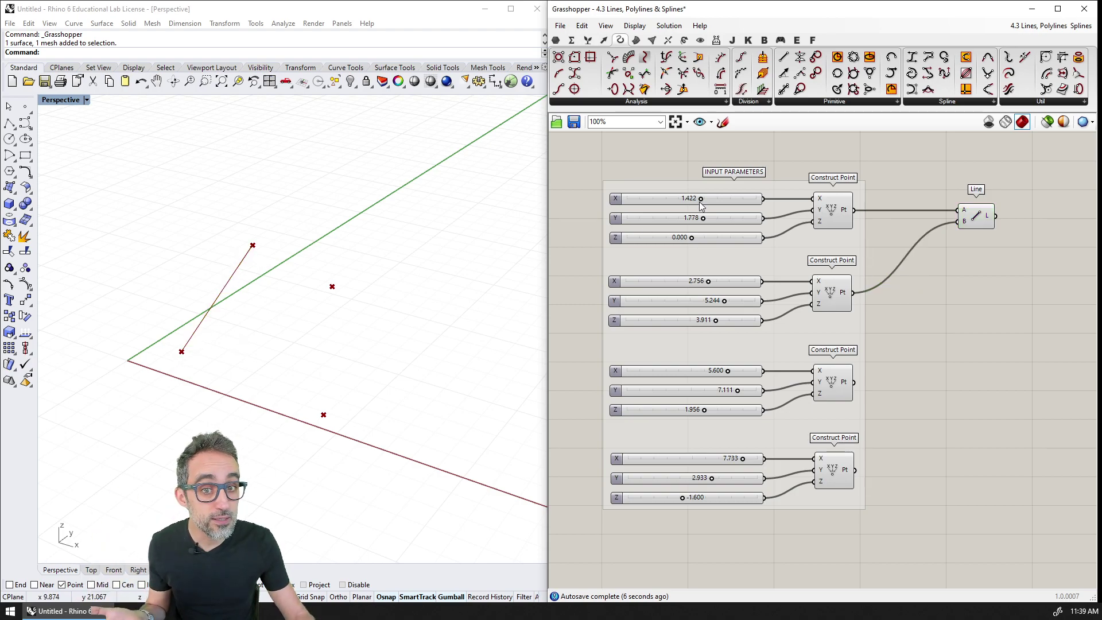
Adjust the line's endpoints by setting the first point to X 1.777, Y 2.756, Z 0.622 and the second point's X to 3.645
{"action": "left_click_drag", "start_coordinate": [700, 202], "coordinate": [696, 237]}
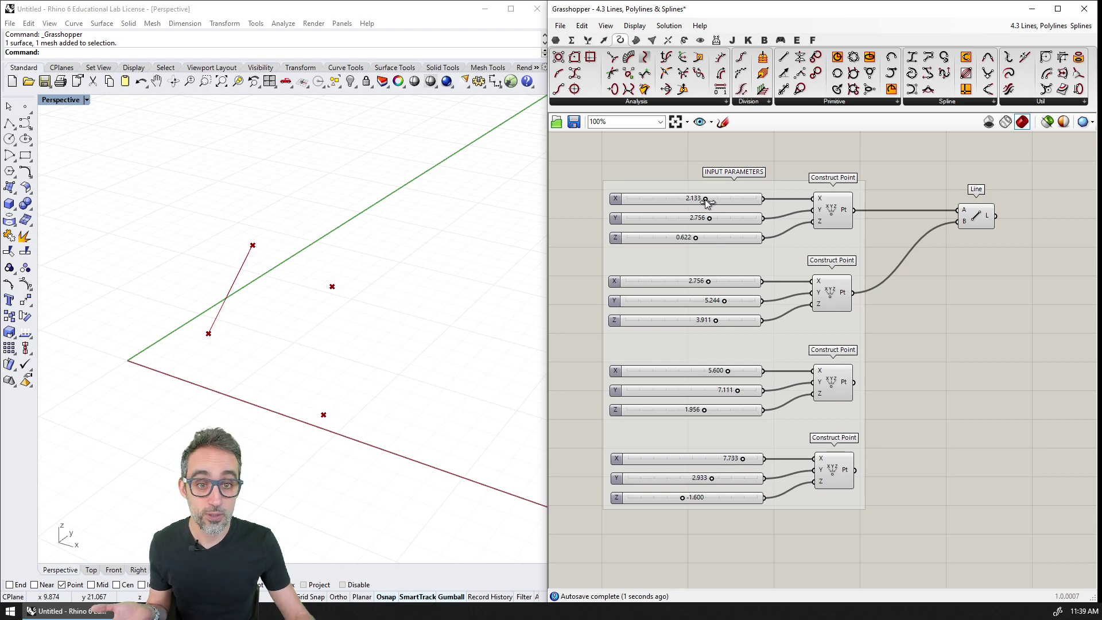
{"action": "left_click_drag", "start_coordinate": [705, 199], "coordinate": [702, 200]}
{"action": "left_click_drag", "start_coordinate": [710, 282], "coordinate": [715, 281]}
{"action": "left_click", "coordinate": [981, 223]}
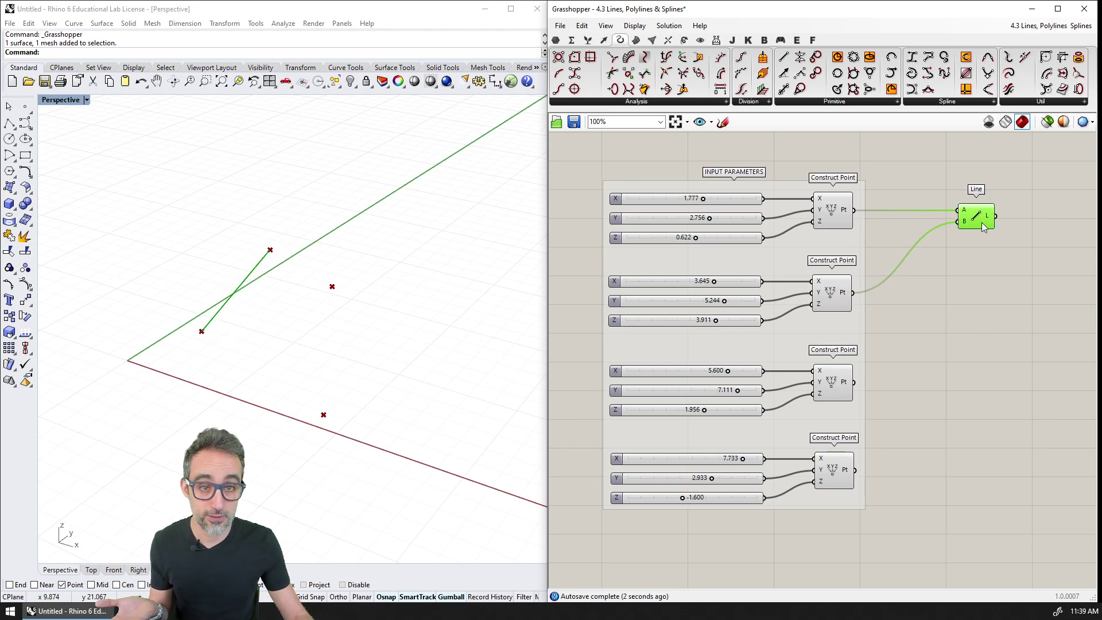
{"action": "left_click", "coordinate": [982, 245]}
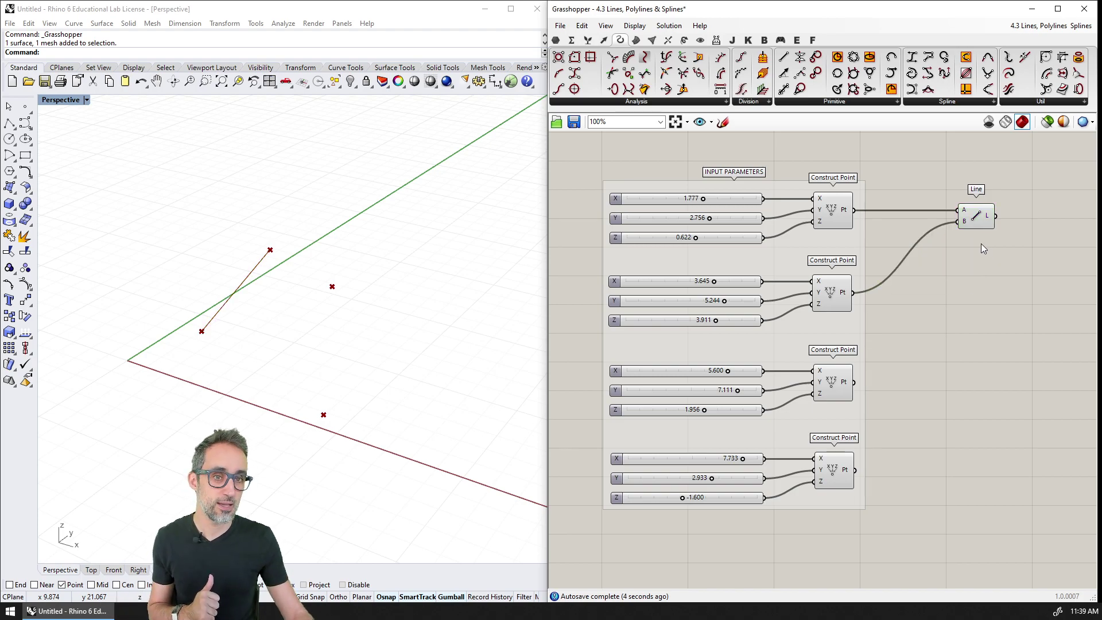
Add a second Line component below the first and connect the second point to A and the third point to B
{"action": "double_click", "coordinate": [977, 273]}
{"action": "type", "text": "line"}
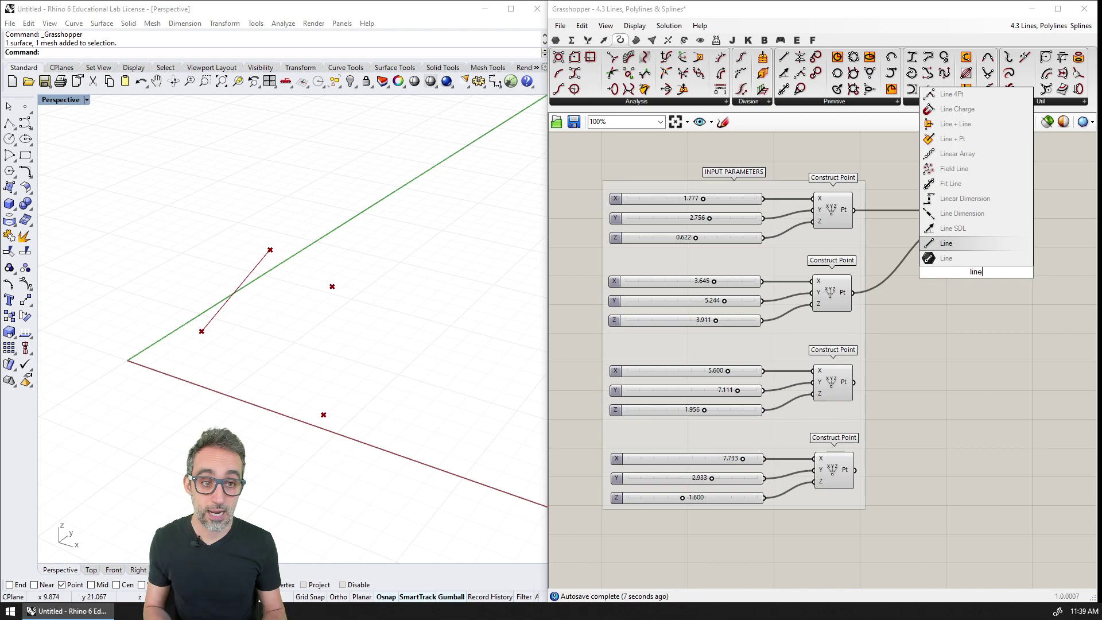
{"action": "key", "text": "Return"}
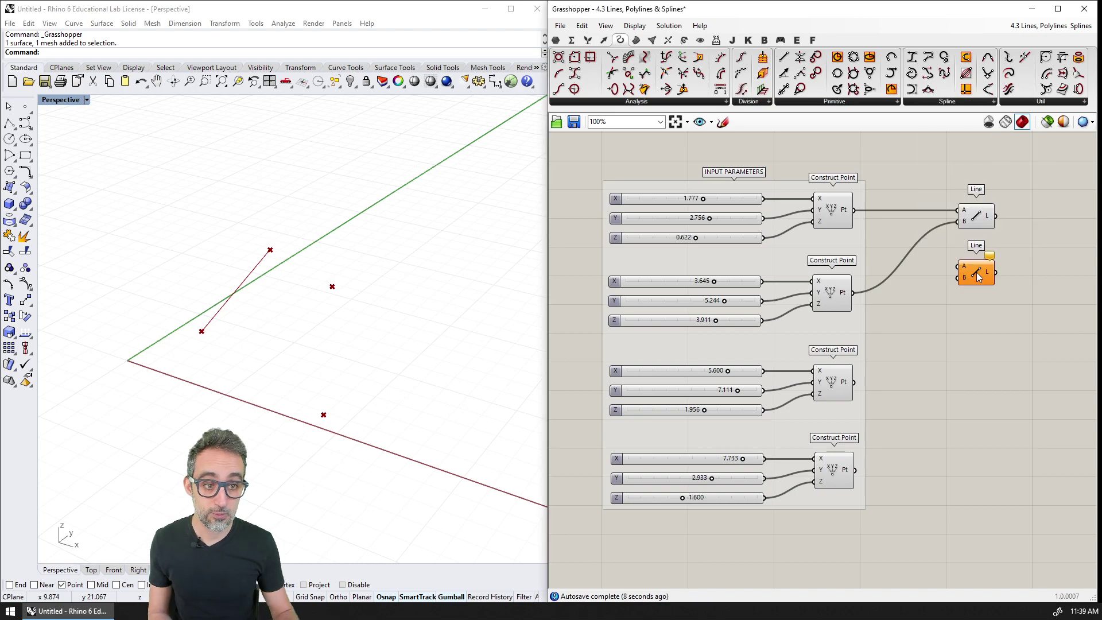
{"action": "left_click_drag", "start_coordinate": [970, 275], "coordinate": [972, 265]}
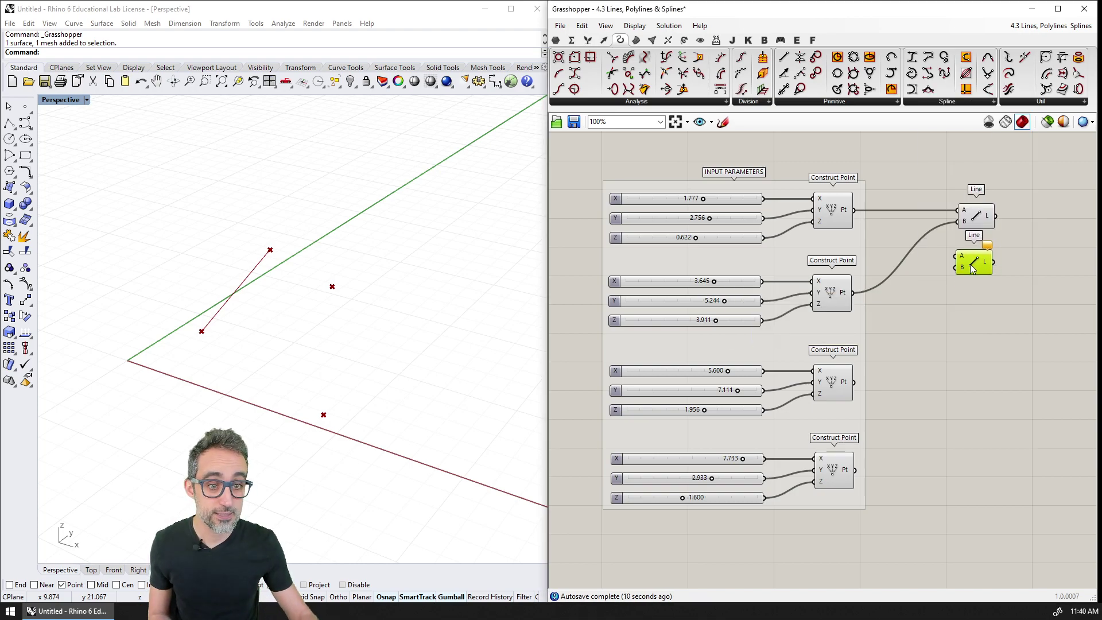
{"action": "left_click_drag", "start_coordinate": [855, 293], "coordinate": [960, 257]}
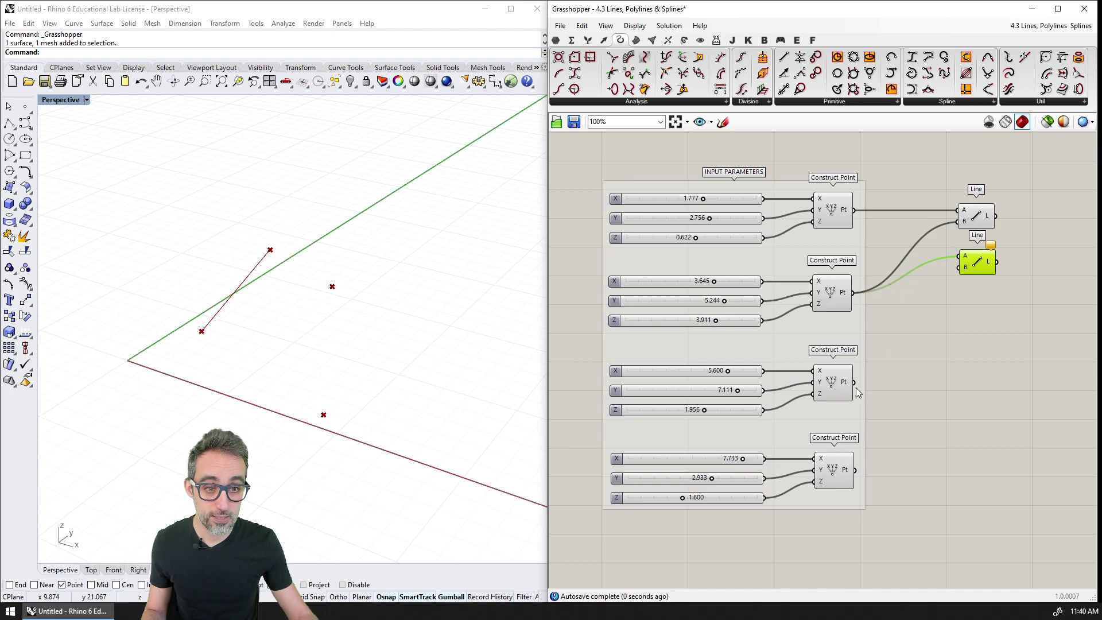
{"action": "left_click_drag", "start_coordinate": [856, 382], "coordinate": [964, 268]}
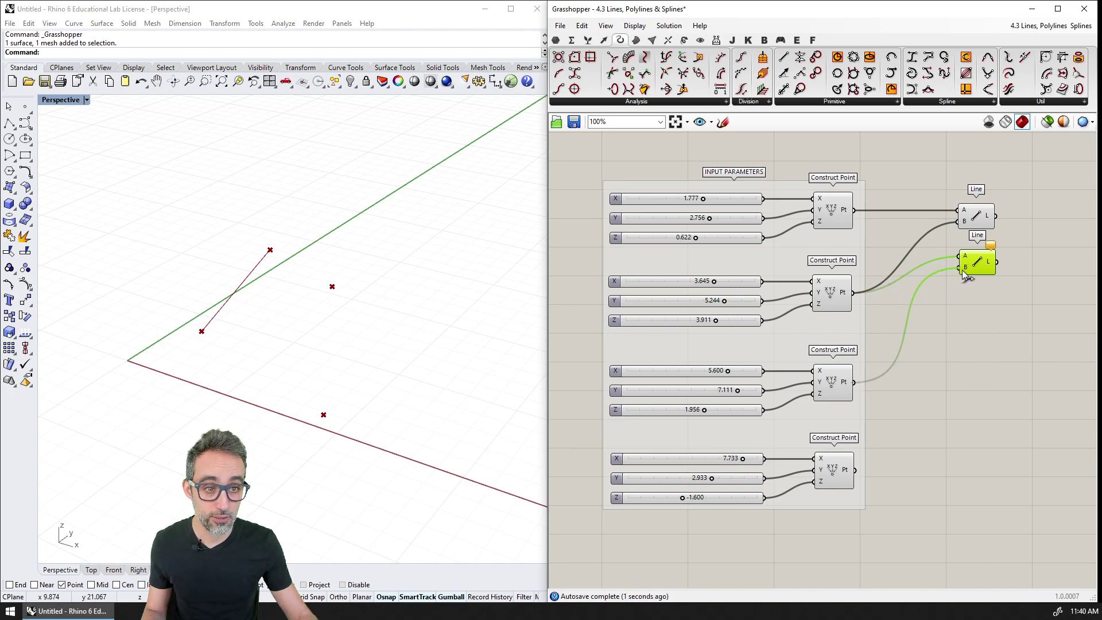
Add a third Line component below the second and connect the third point to A and the fourth point to B
{"action": "double_click", "coordinate": [978, 327]}
{"action": "type", "text": "line"}
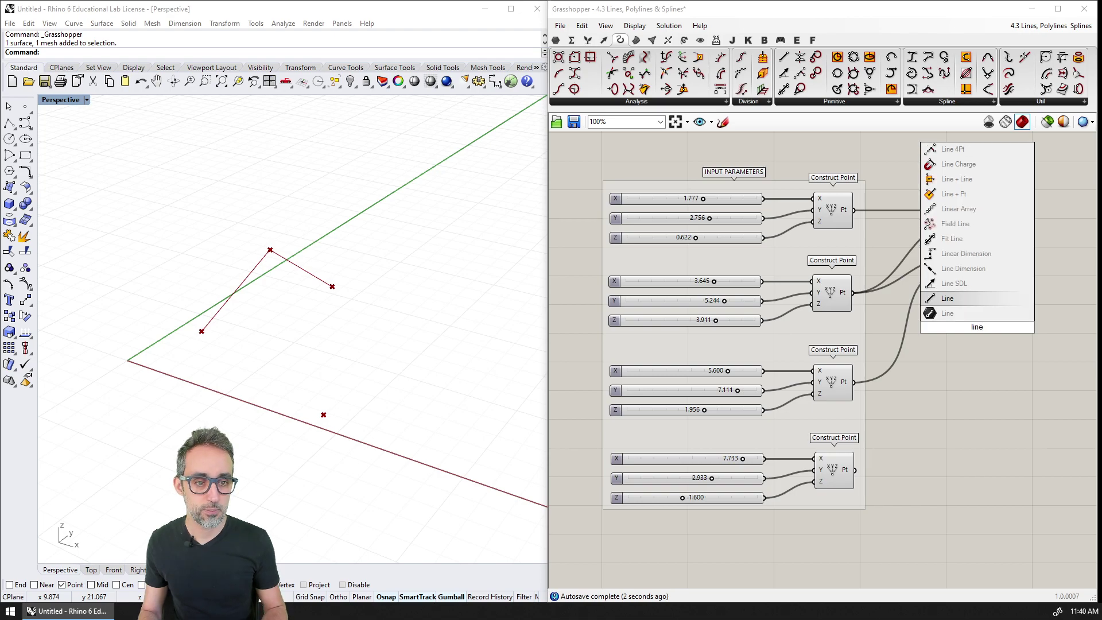
{"action": "key", "text": "Return"}
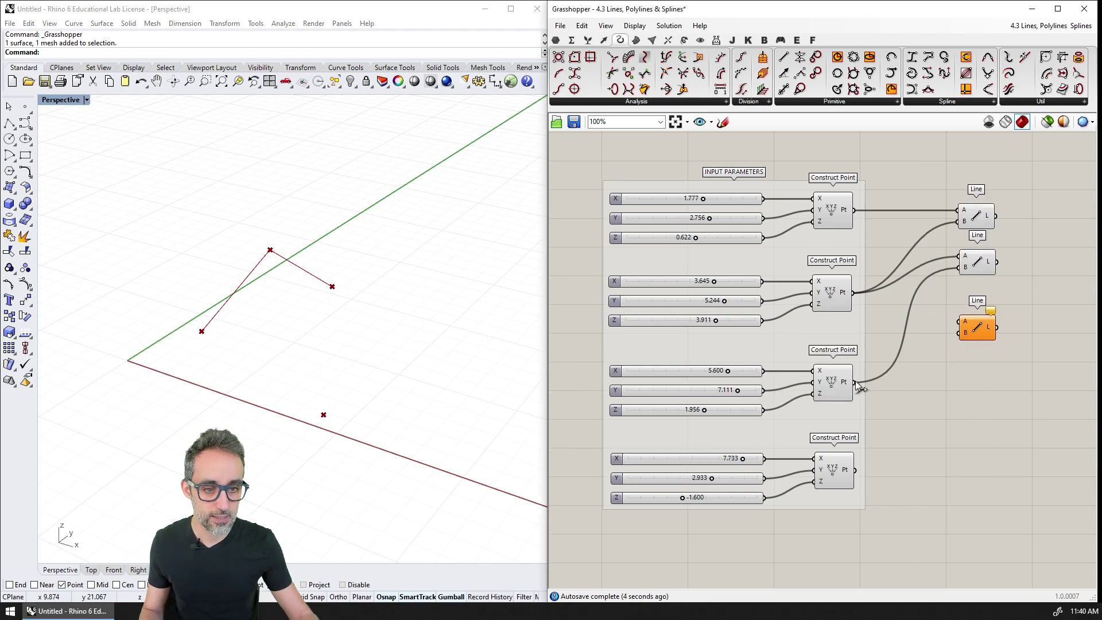
{"action": "left_click_drag", "start_coordinate": [860, 386], "coordinate": [964, 325]}
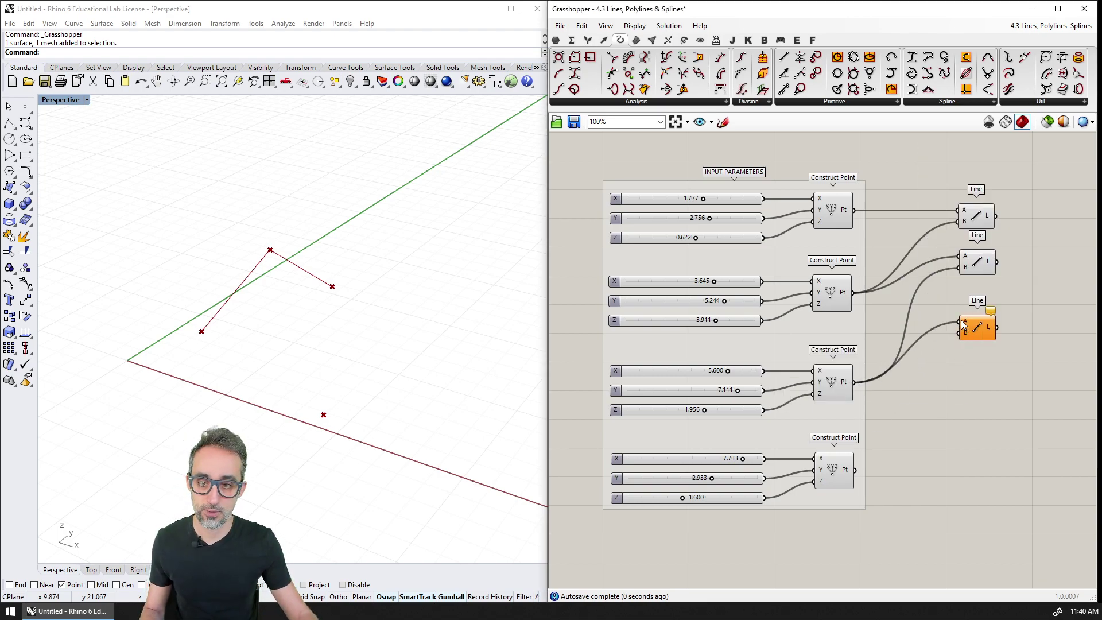
{"action": "left_click_drag", "start_coordinate": [855, 470], "coordinate": [980, 314]}
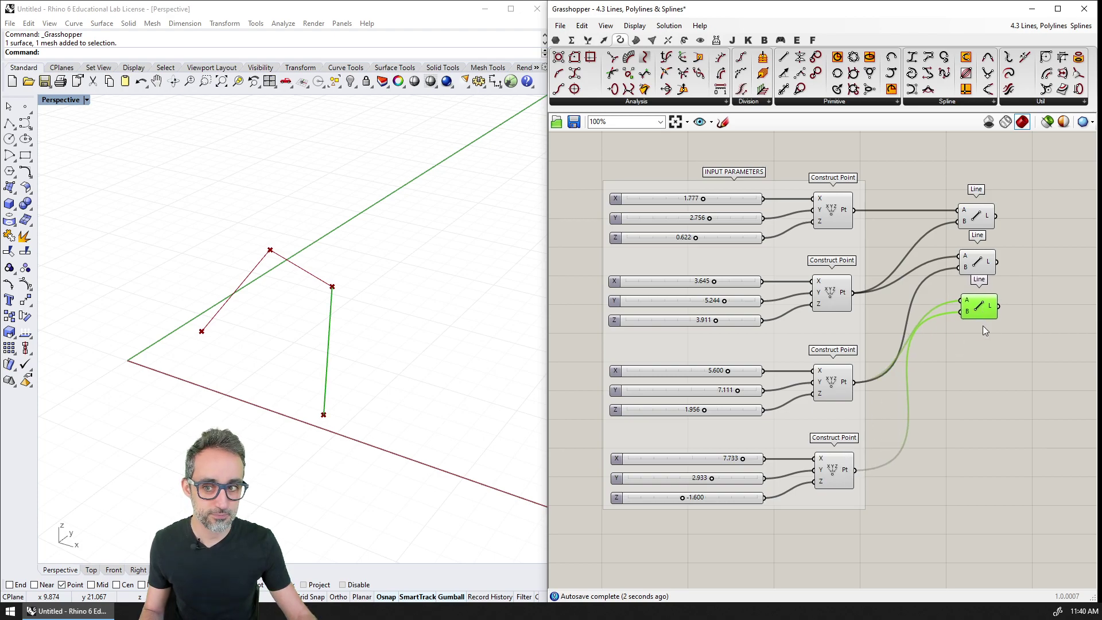
Align the three Line components in a vertical column and group them, a little farther from the input parameters
{"action": "left_click_drag", "start_coordinate": [1016, 348], "coordinate": [976, 184]}
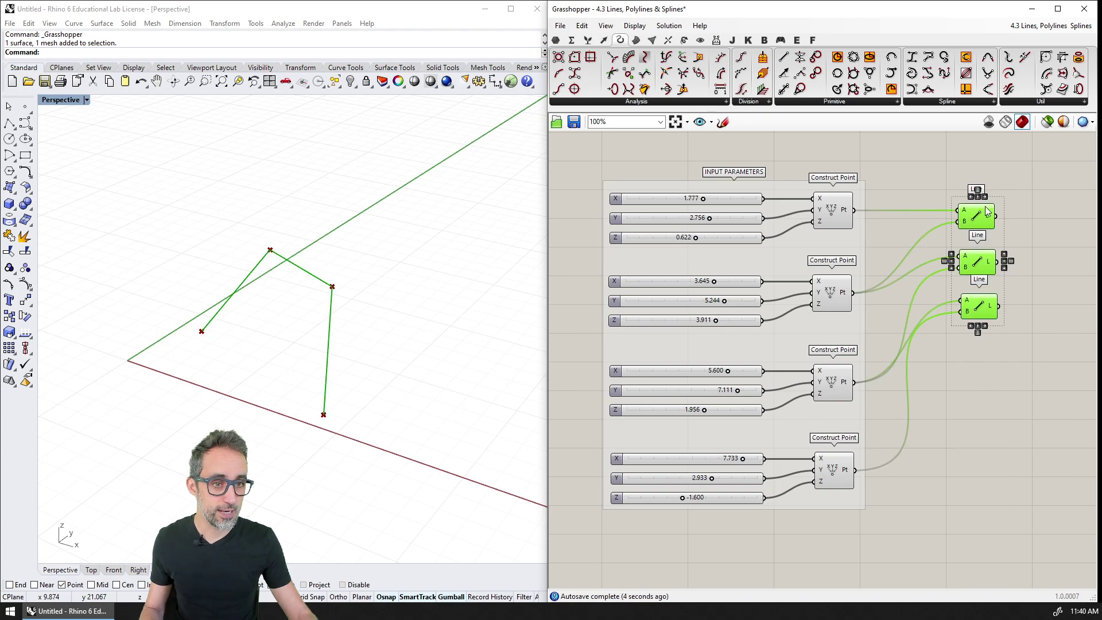
{"action": "left_click", "coordinate": [983, 197]}
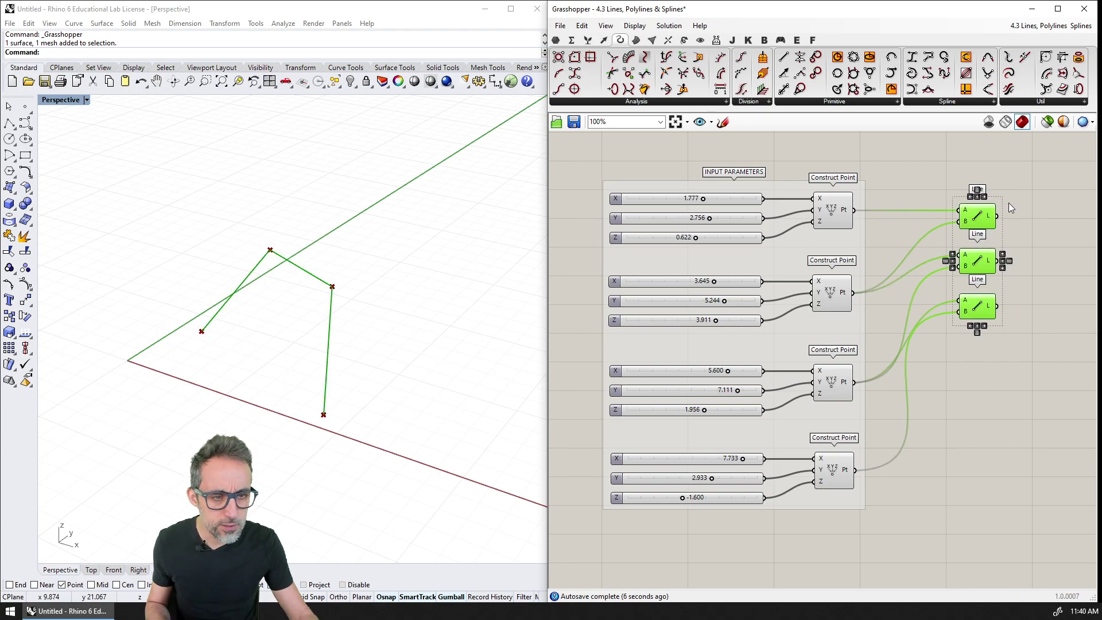
{"action": "key", "text": "ctrl+g"}
{"action": "left_click_drag", "start_coordinate": [1000, 240], "coordinate": [1019, 243]}
{"action": "left_click_drag", "start_coordinate": [951, 181], "coordinate": [1046, 374]}
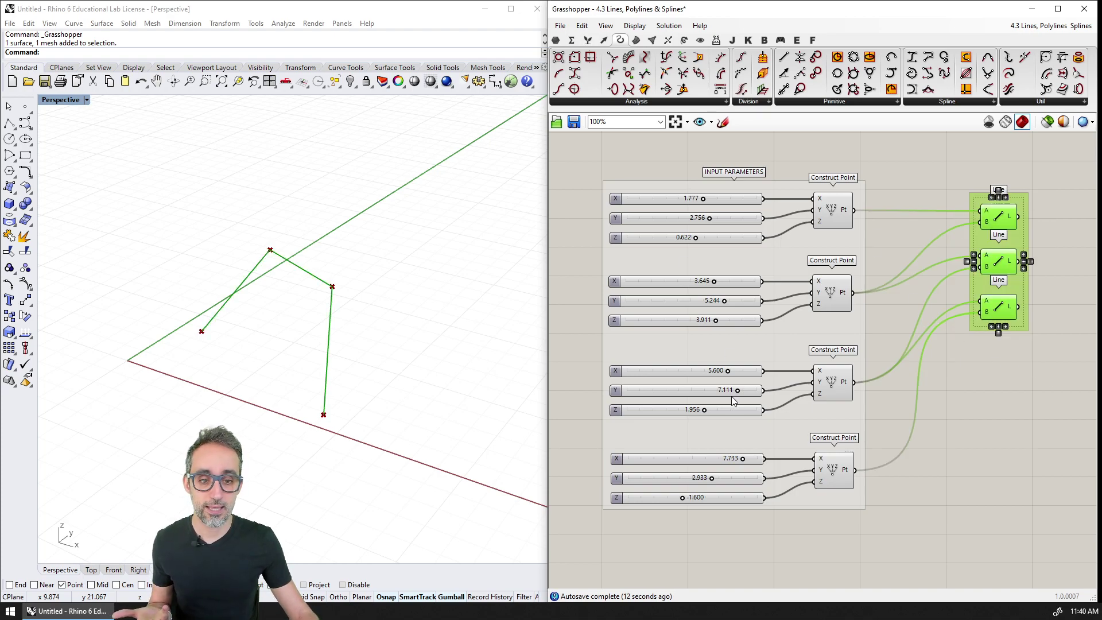
Set the third point's Y to 10.000 and the fourth point's Y to 3.822 and Z to -0.267
{"action": "mouse_move", "coordinate": [738, 391]}
{"action": "left_mouse_down"}
{"action": "mouse_move", "coordinate": [725, 389]}
{"action": "mouse_move", "coordinate": [758, 391]}
{"action": "left_mouse_up"}
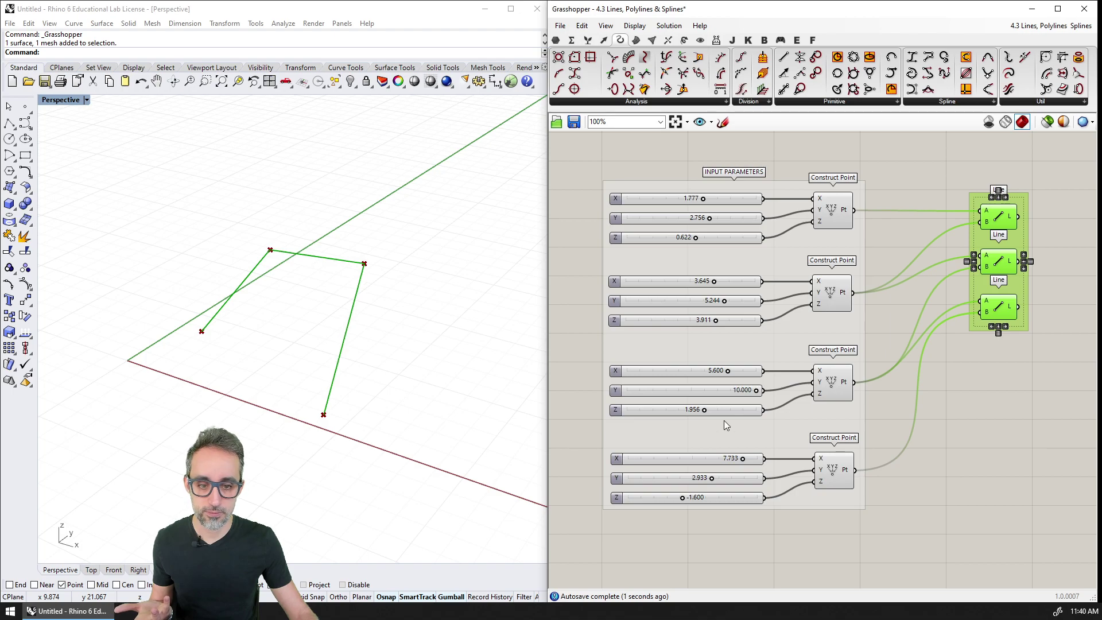
{"action": "left_click_drag", "start_coordinate": [712, 478], "coordinate": [693, 499]}
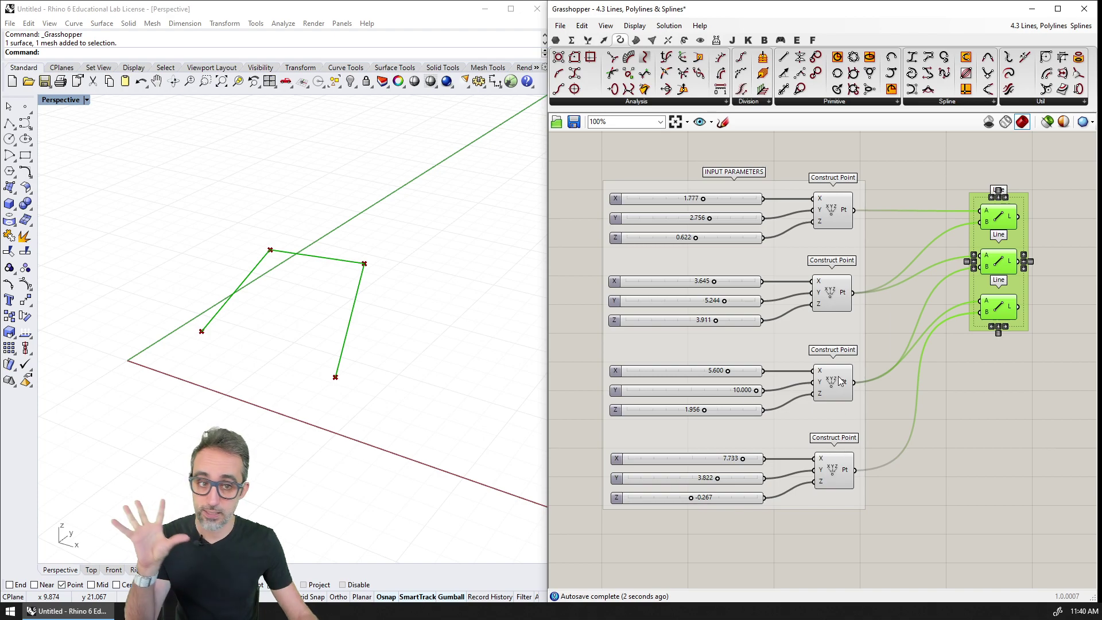
{"action": "left_click", "coordinate": [1019, 362]}
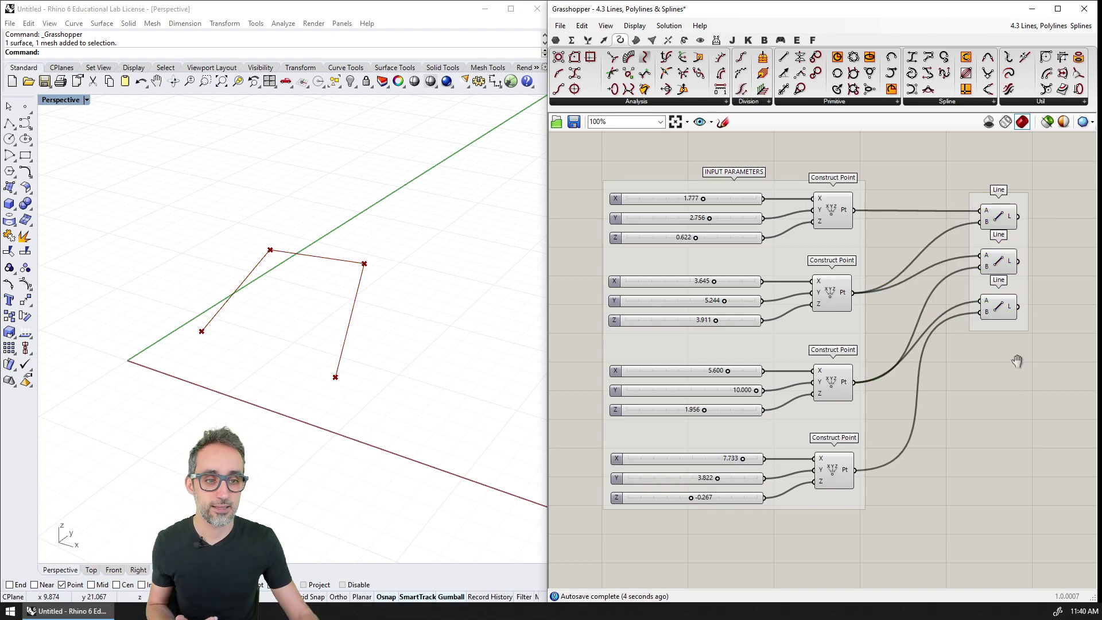
{"action": "right_click_drag", "start_coordinate": [1020, 362], "coordinate": [1007, 328]}
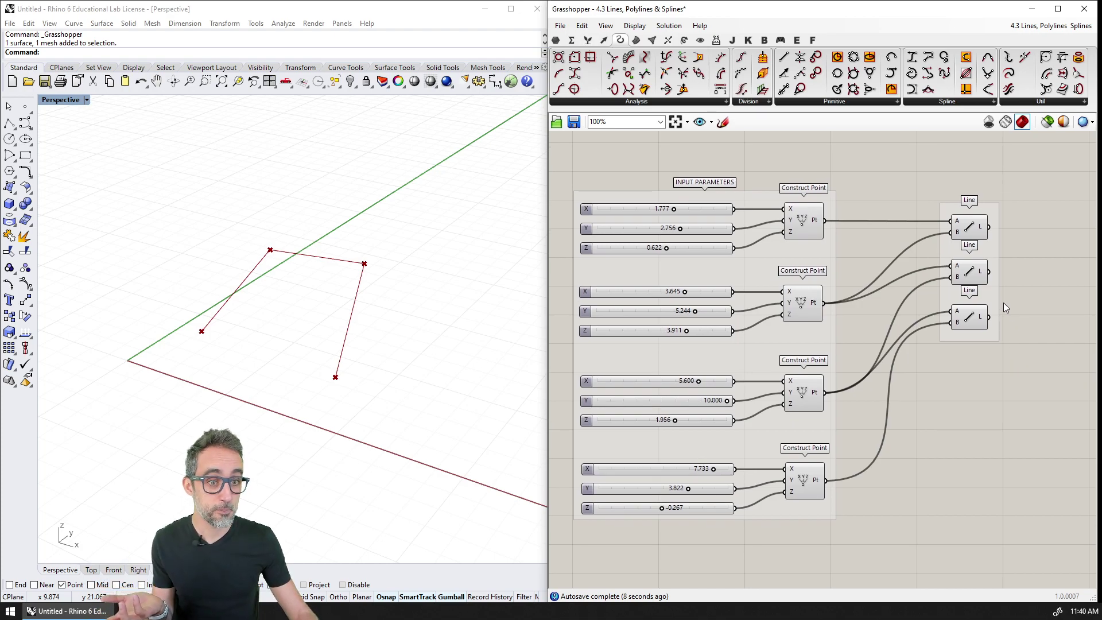
{"action": "left_click_drag", "start_coordinate": [993, 296], "coordinate": [997, 289]}
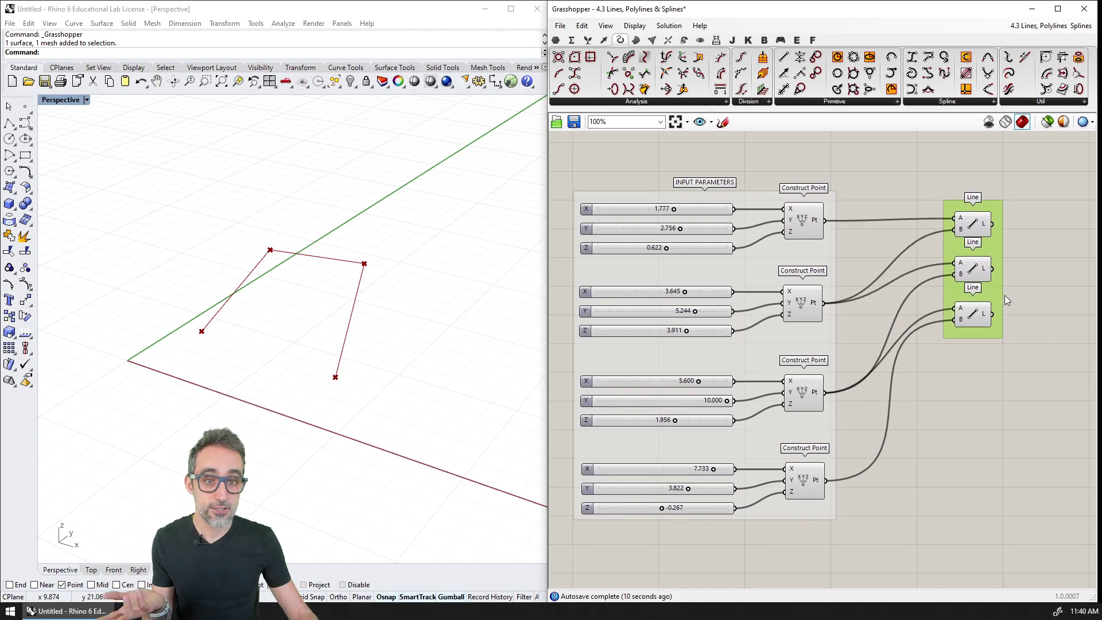
Place a PolyLine component from the spline curve components below the group of Line components
{"action": "scroll", "coordinate": [969, 240], "scroll_direction": "down", "scroll_amount": 2}
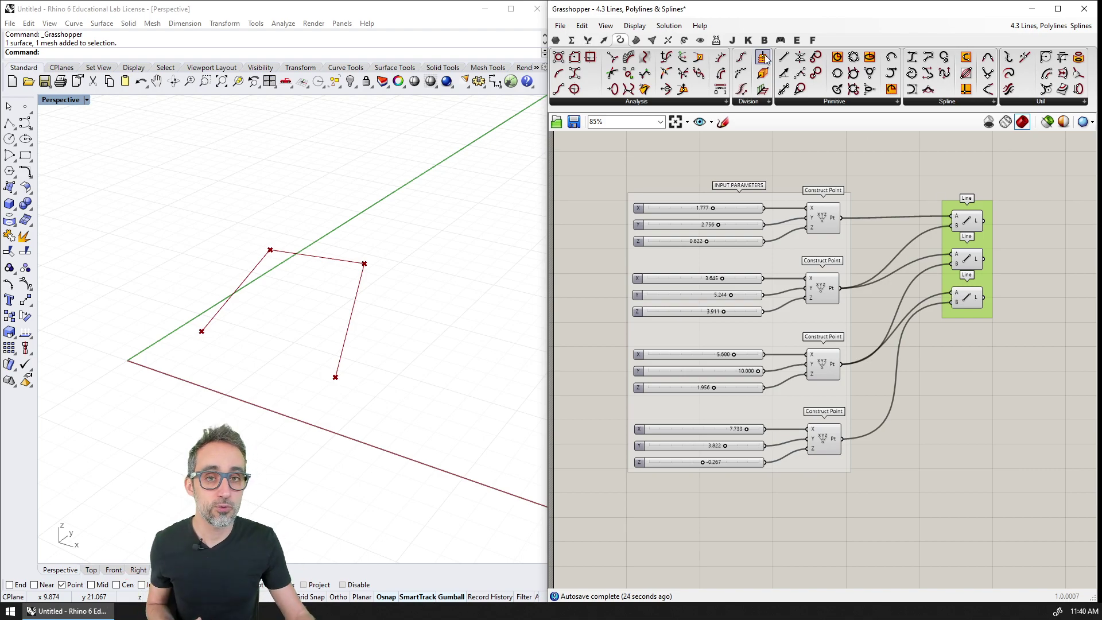
{"action": "left_click", "coordinate": [850, 105]}
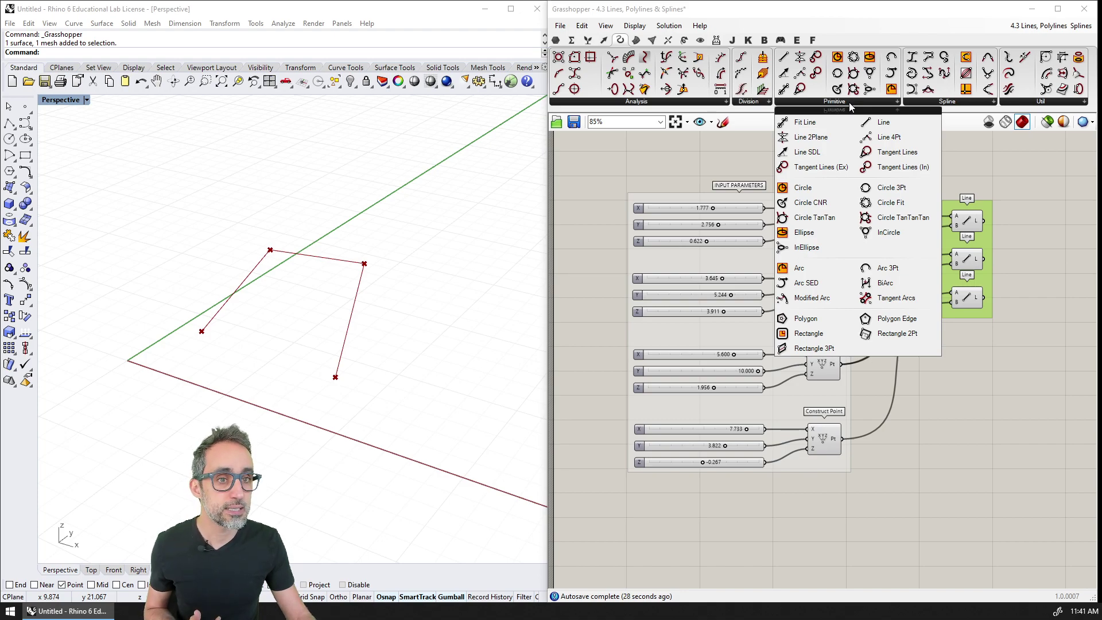
{"action": "left_click", "coordinate": [923, 101]}
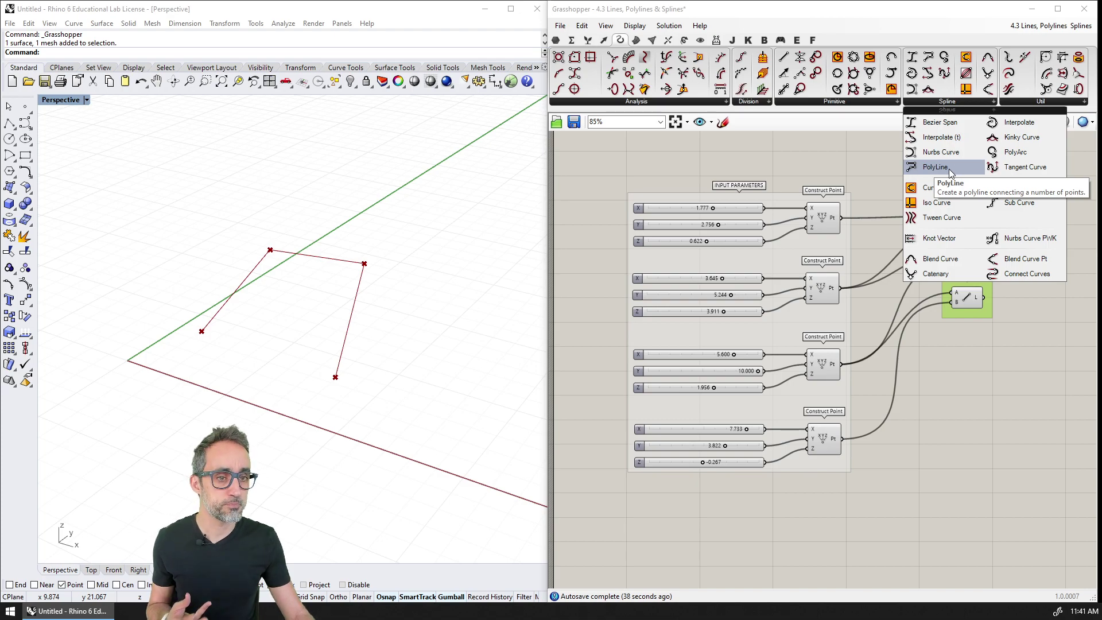
{"action": "left_click_drag", "start_coordinate": [949, 169], "coordinate": [973, 376]}
{"action": "left_click", "coordinate": [933, 103]}
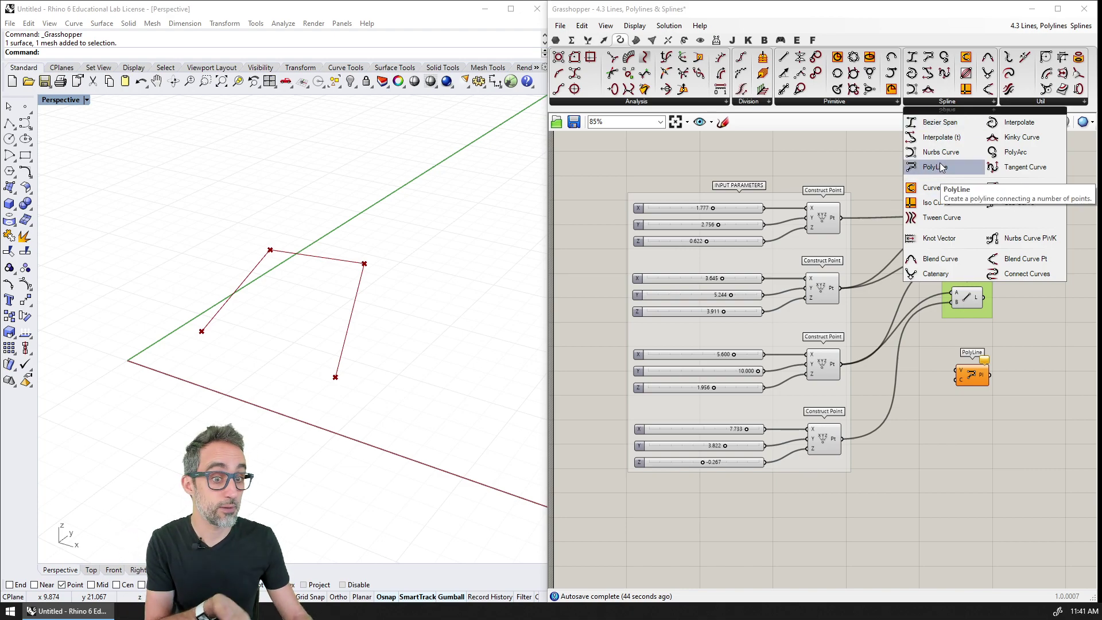
{"action": "right_click_drag", "start_coordinate": [1028, 363], "coordinate": [888, 343]}
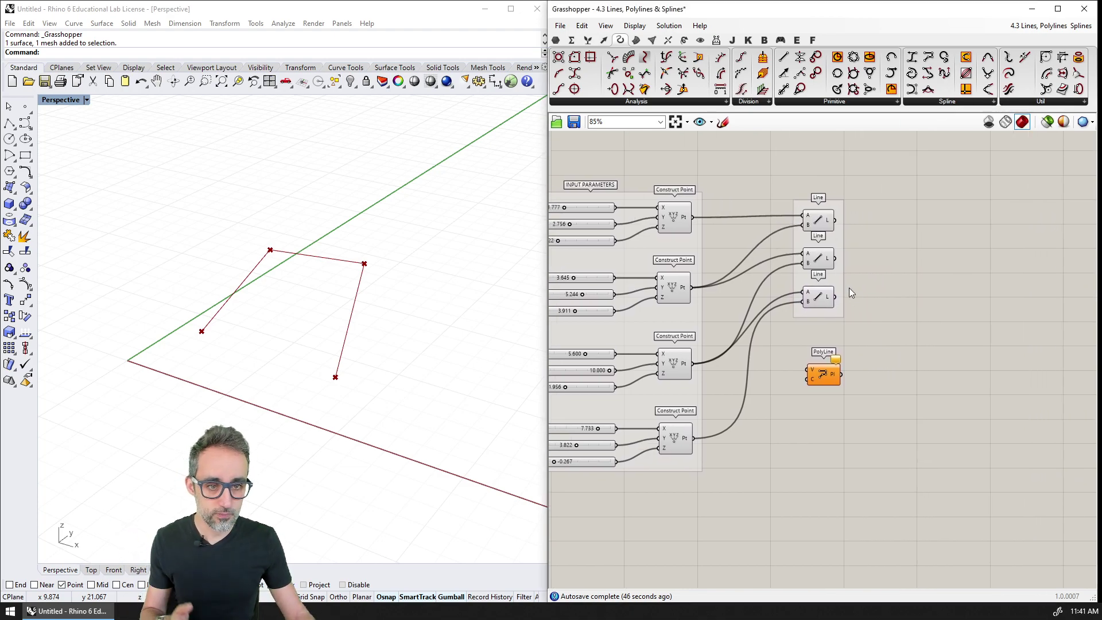
Disable the preview of all three grouped Line components
{"action": "left_click_drag", "start_coordinate": [867, 276], "coordinate": [849, 274]}
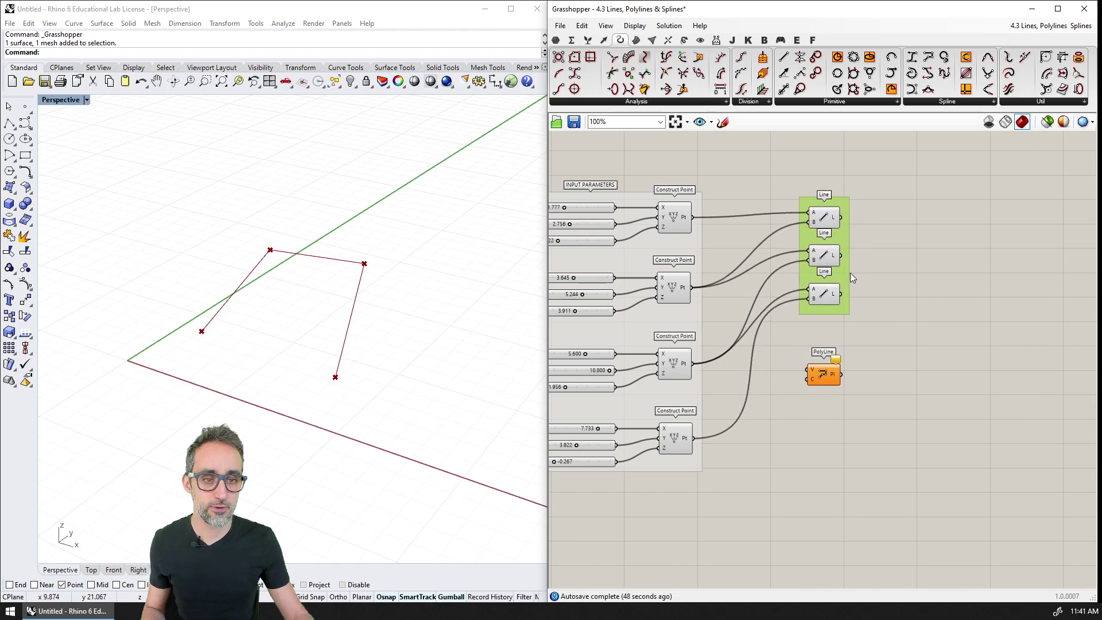
{"action": "scroll", "coordinate": [850, 273], "scroll_direction": "up", "scroll_amount": 3}
{"action": "left_click", "coordinate": [887, 179]}
{"action": "left_click_drag", "start_coordinate": [884, 157], "coordinate": [790, 339]}
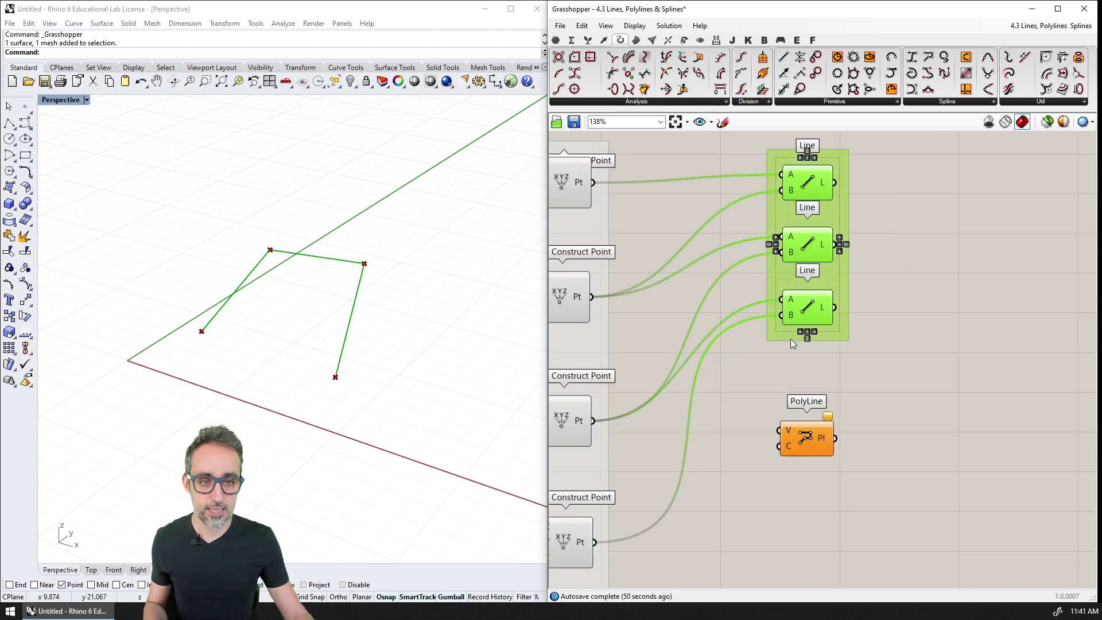
{"action": "right_click", "coordinate": [815, 248]}
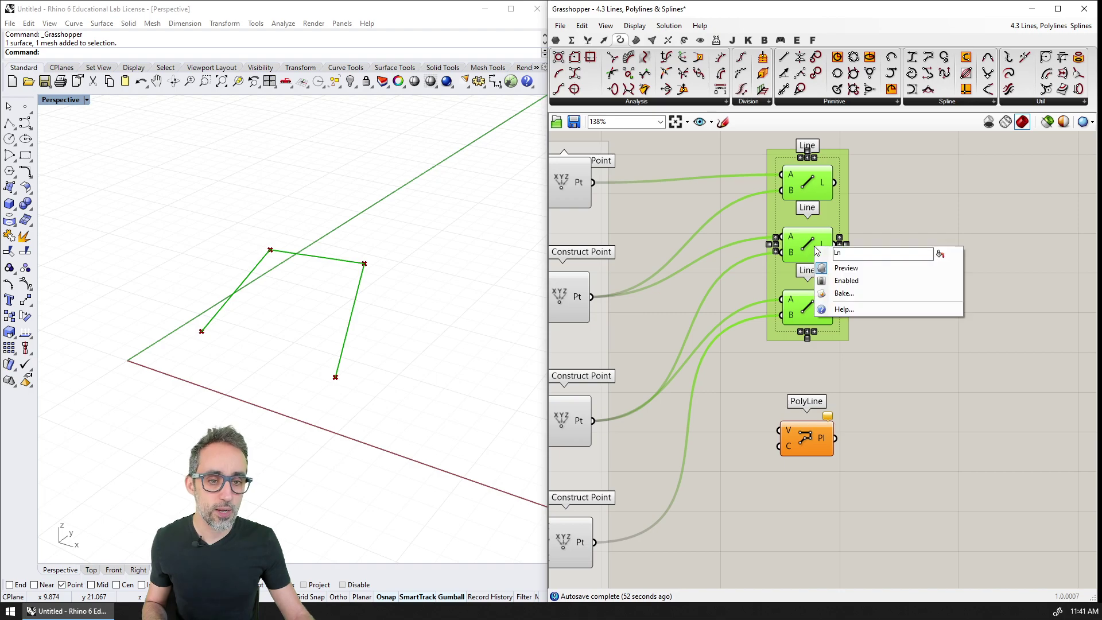
{"action": "middle_click", "coordinate": [808, 247]}
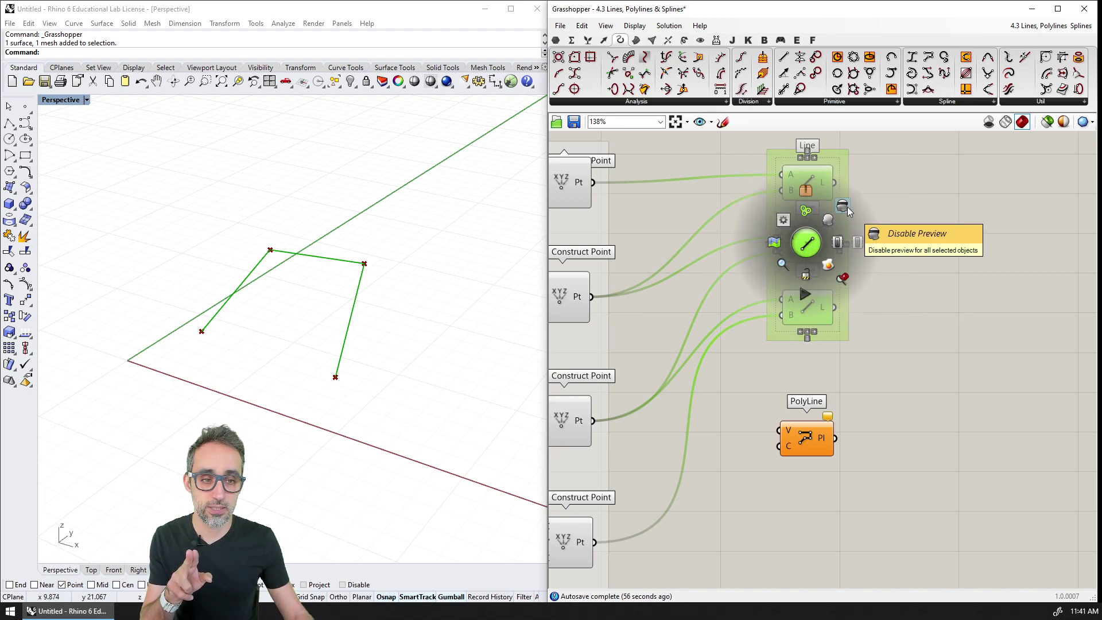
{"action": "left_click_drag", "start_coordinate": [899, 150], "coordinate": [746, 357]}
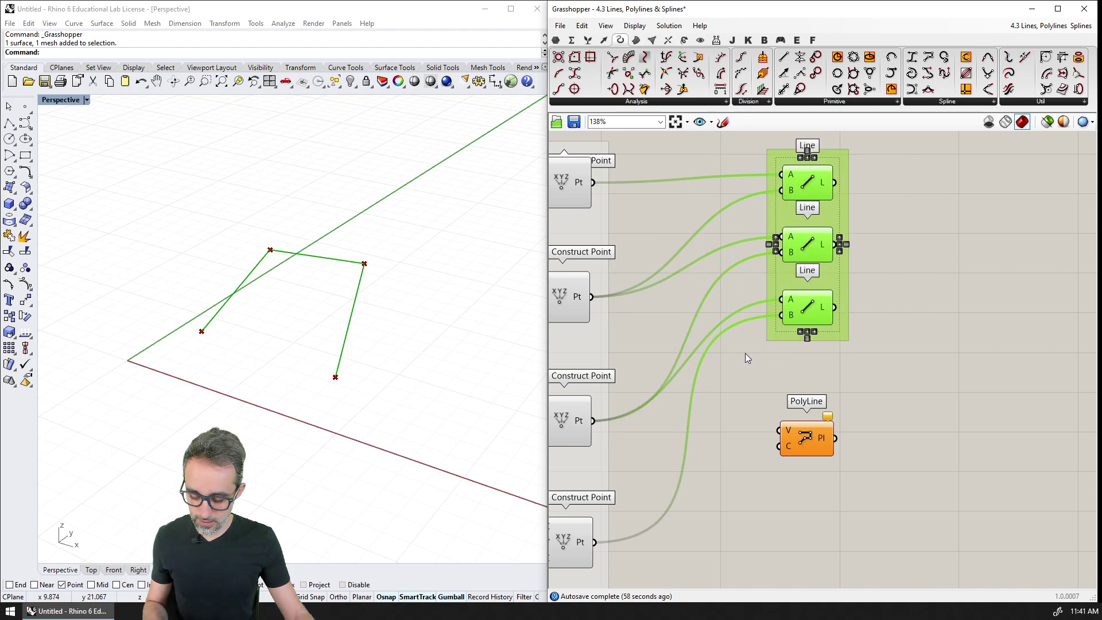
{"action": "key", "text": "ctrl+q"}
{"action": "left_click", "coordinate": [852, 343]}
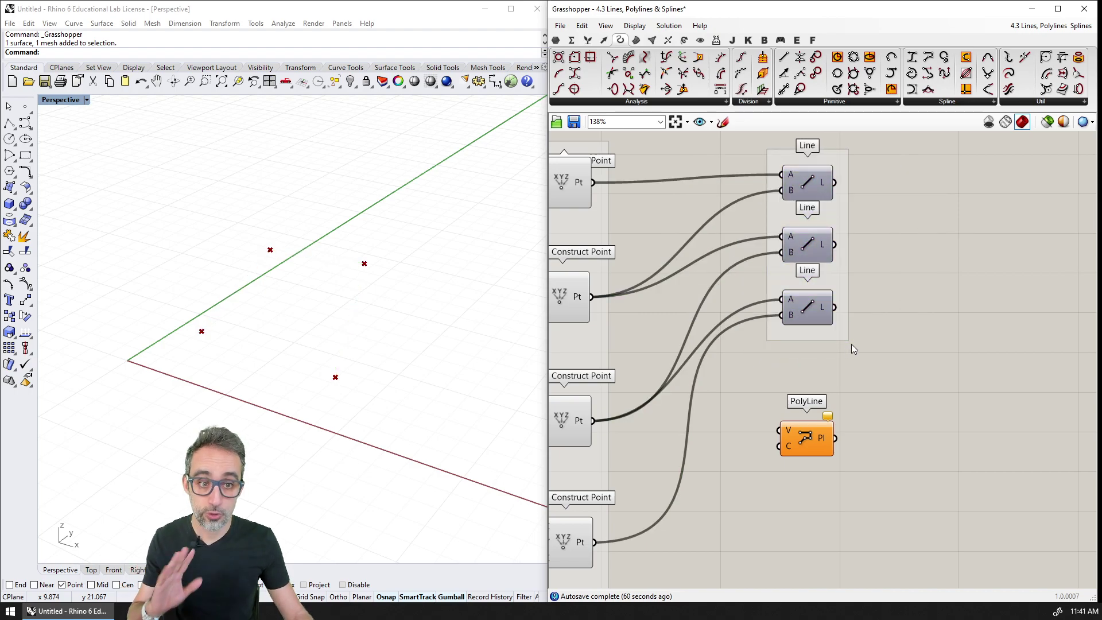
Examine the PolyLine component's Vertices and Closed inputs to see what data each one expects
{"action": "right_click_drag", "start_coordinate": [842, 332], "coordinate": [839, 367]}
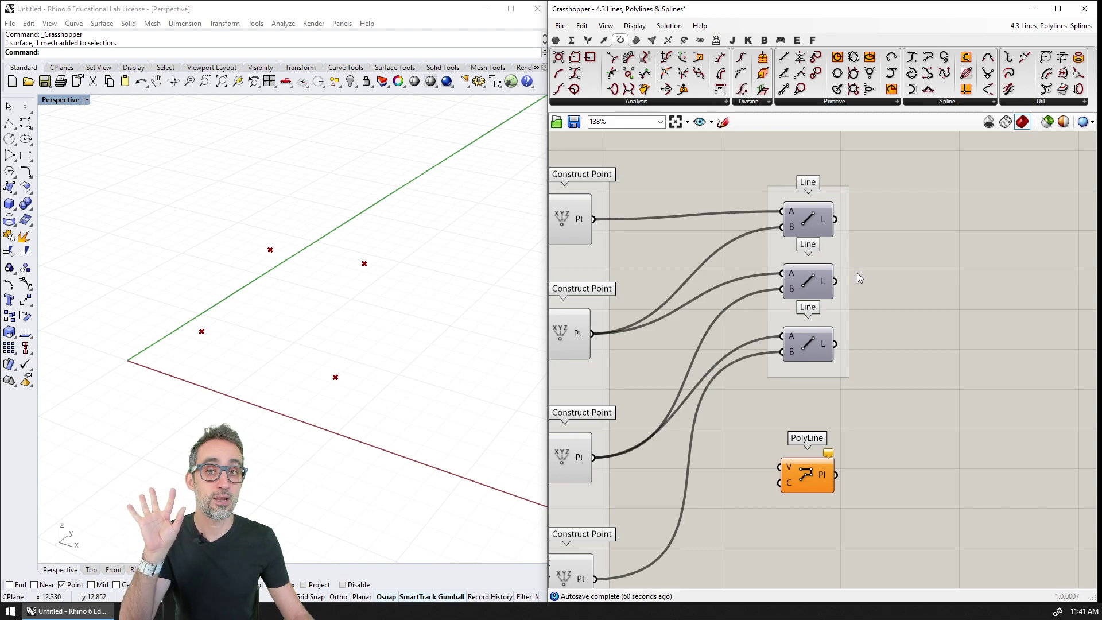
{"action": "right_click_drag", "start_coordinate": [859, 277], "coordinate": [870, 268]}
{"action": "left_click", "coordinate": [824, 460]}
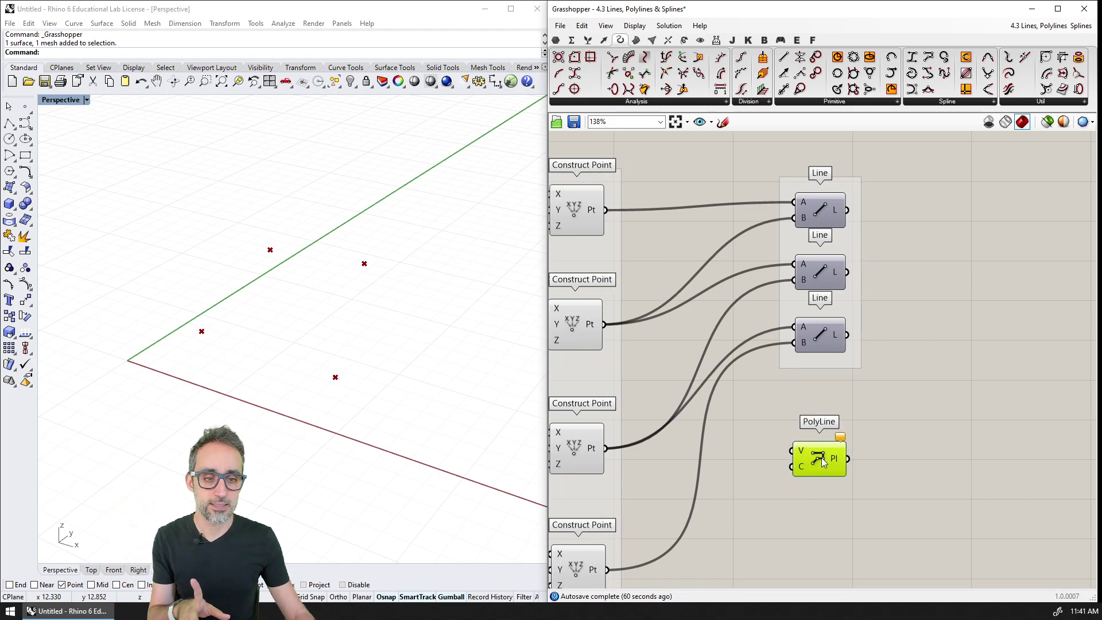
{"action": "right_click_drag", "start_coordinate": [824, 460], "coordinate": [897, 415]}
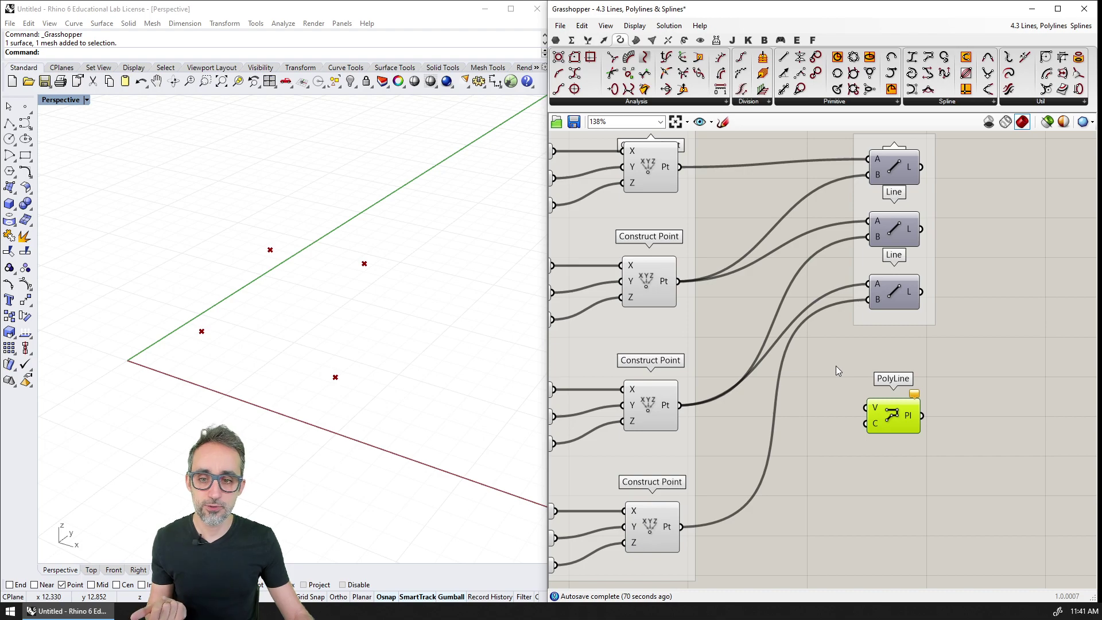
{"action": "right_click", "coordinate": [712, 343]}
{"action": "left_click", "coordinate": [697, 353]}
{"action": "scroll", "coordinate": [726, 298], "scroll_direction": "down", "scroll_amount": 2}
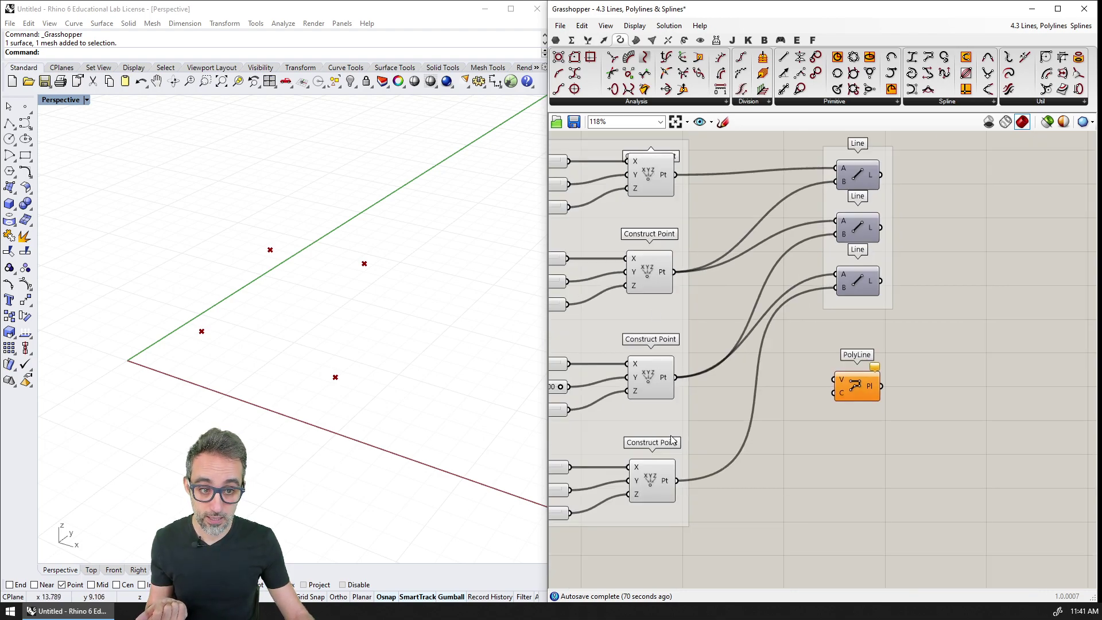
{"action": "scroll", "coordinate": [787, 385], "scroll_direction": "up", "scroll_amount": 2}
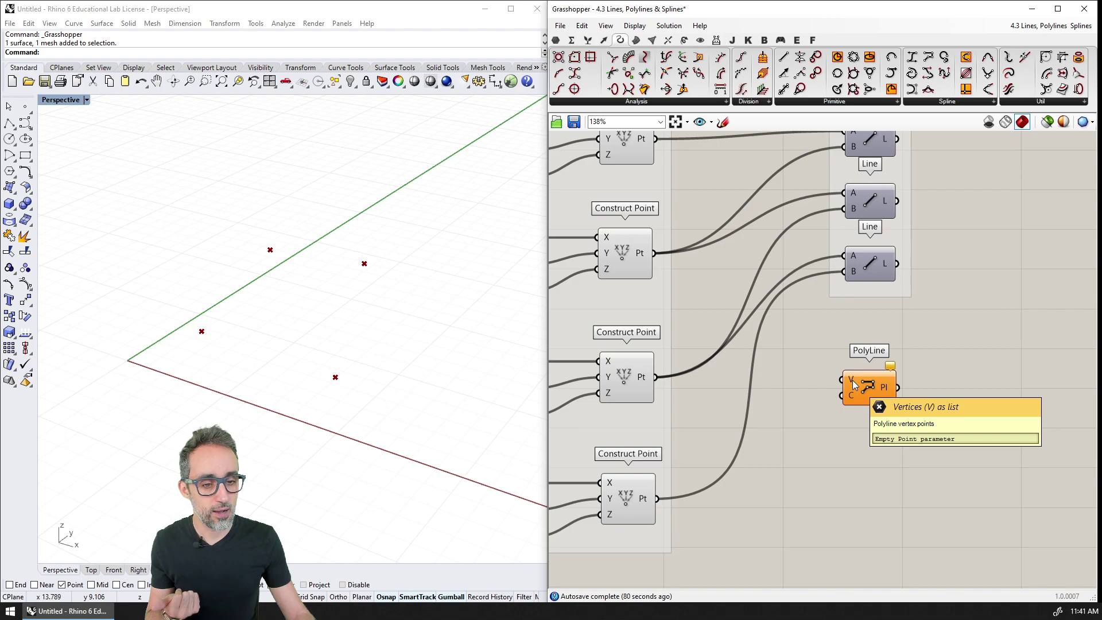
{"action": "scroll", "coordinate": [856, 386], "scroll_direction": "up", "scroll_amount": 4}
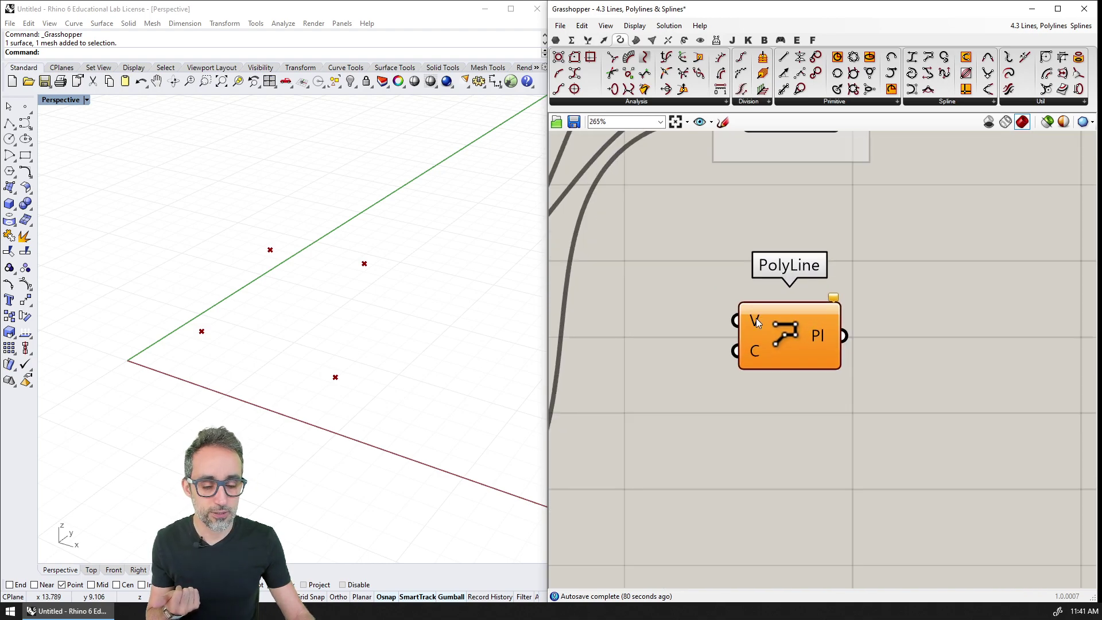
{"action": "mouse_move", "coordinate": [756, 321]}
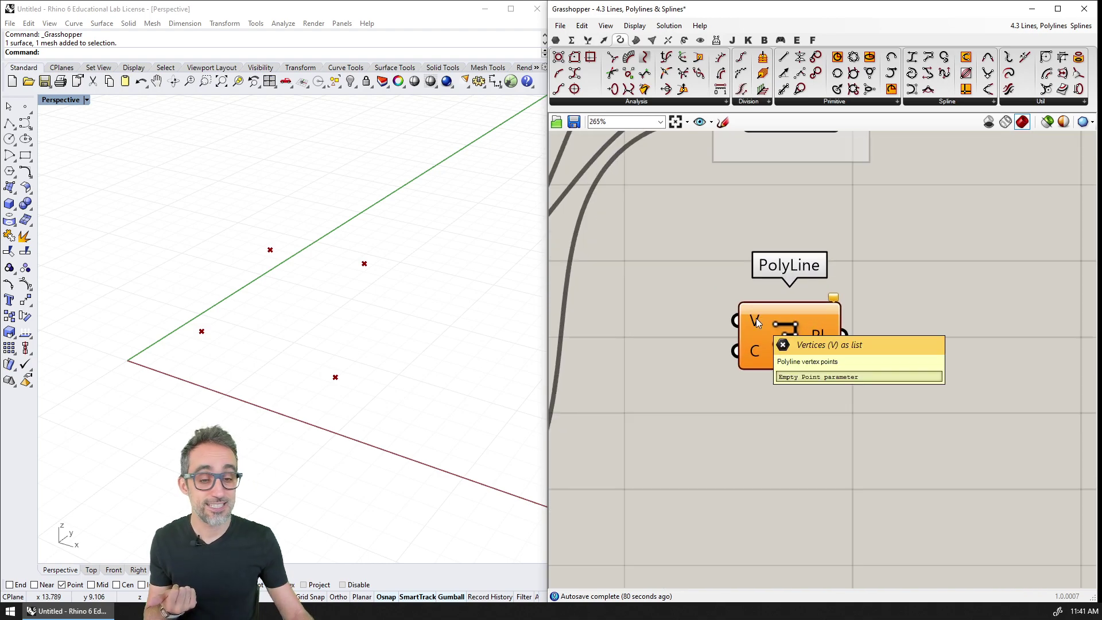
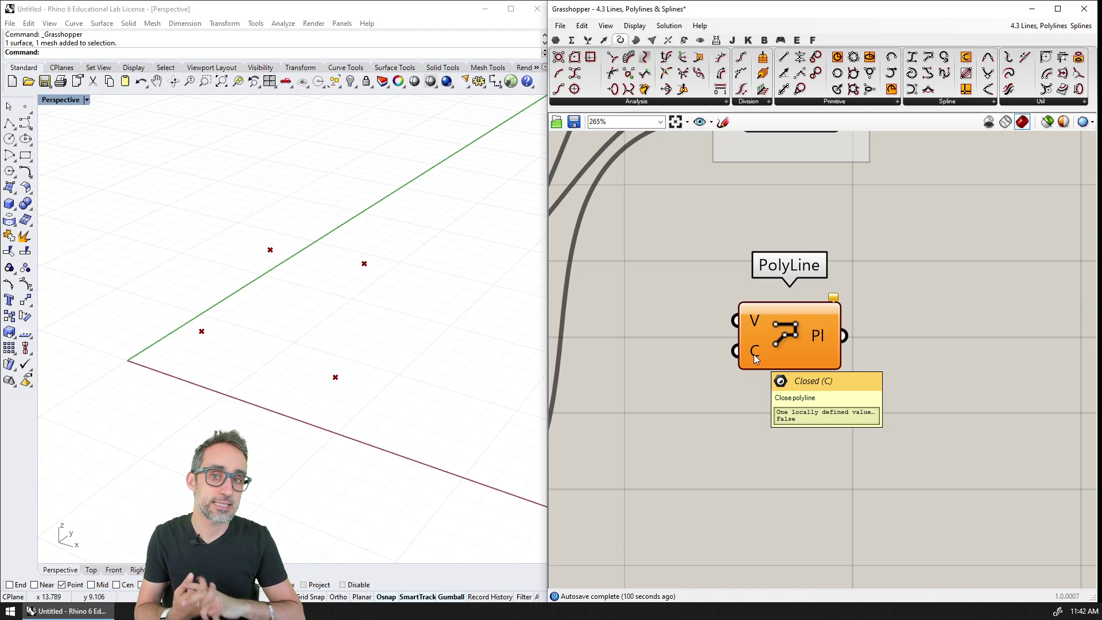
Look over the primitive parameter types such as Boolean, Integer and Number, and revisit the PolyLine's Vertices input
{"action": "left_click", "coordinate": [556, 40]}
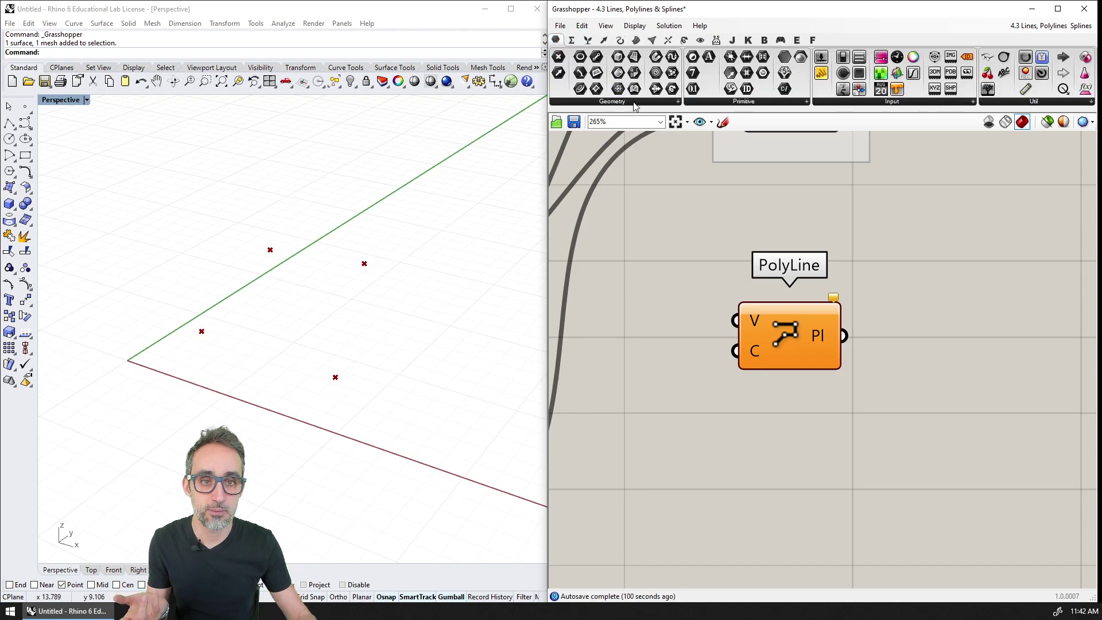
{"action": "left_click", "coordinate": [718, 103]}
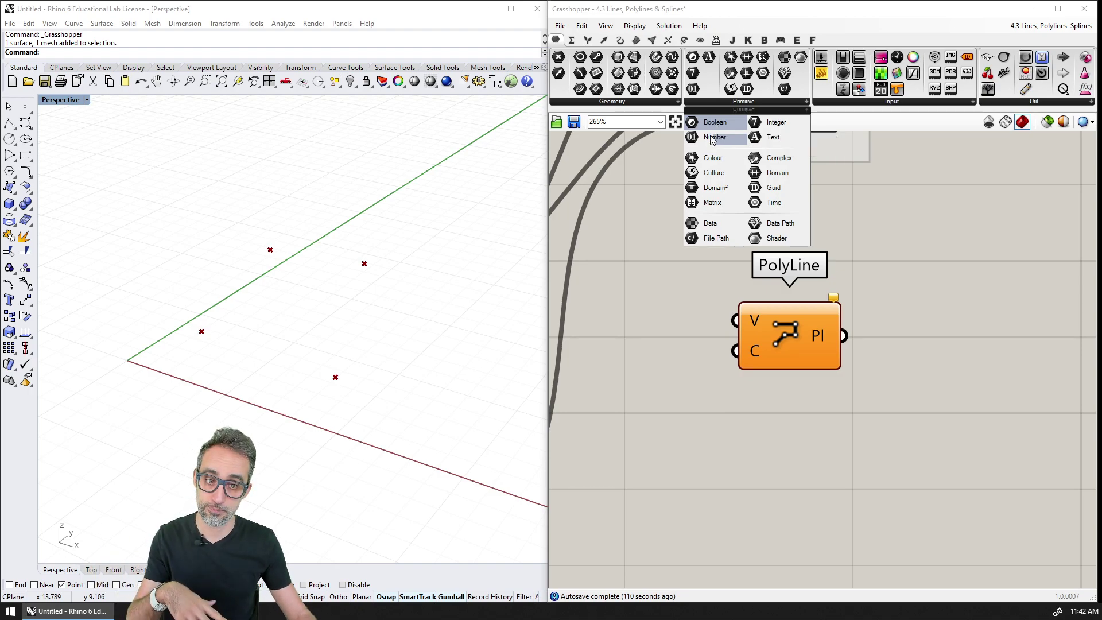
{"action": "right_click_drag", "start_coordinate": [757, 279], "coordinate": [836, 312]}
{"action": "scroll", "coordinate": [826, 310], "scroll_direction": "down", "scroll_amount": 5}
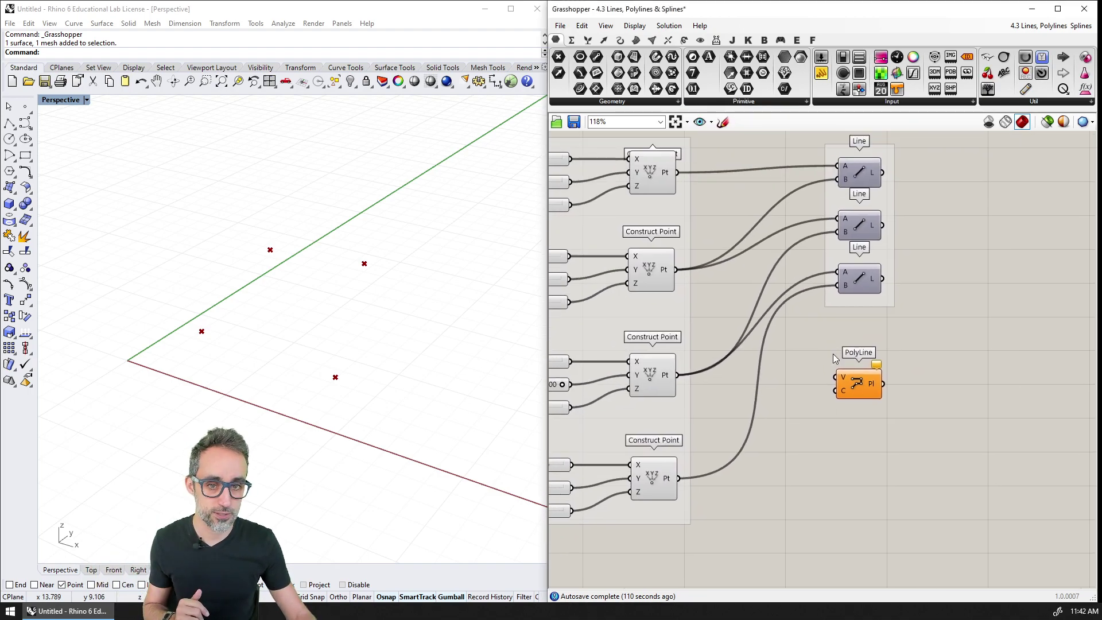
{"action": "mouse_move", "coordinate": [858, 397]}
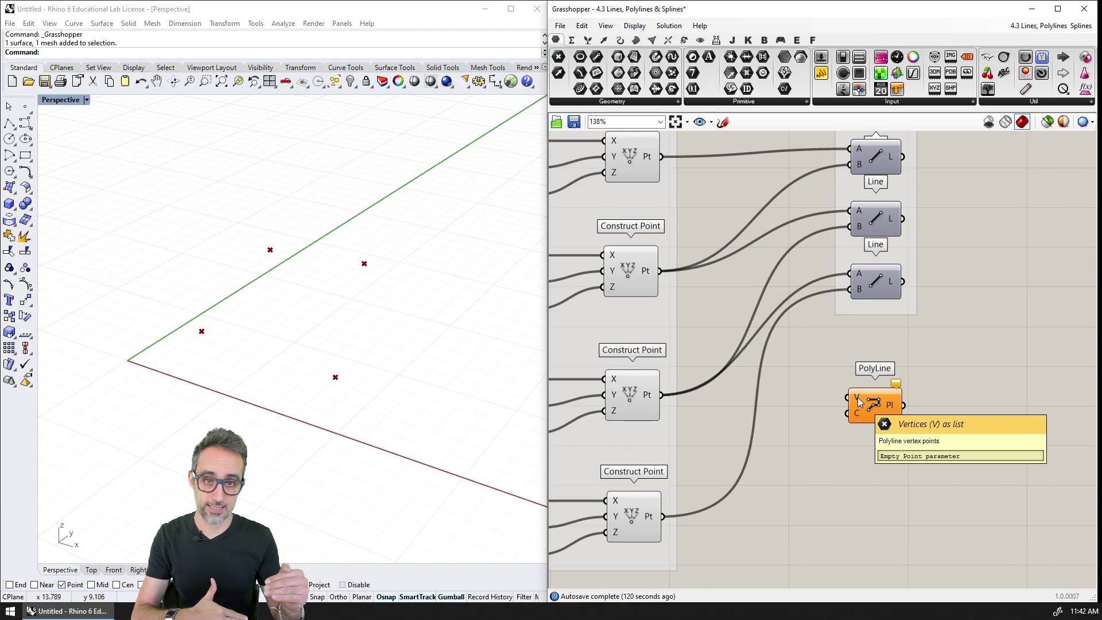
Wire each of the four Construct Point outputs one at a time into the PolyLine's Vertices input, replacing the previous connection each time
{"action": "right_click_drag", "start_coordinate": [838, 433], "coordinate": [850, 456]}
{"action": "left_click_drag", "start_coordinate": [682, 180], "coordinate": [861, 421]}
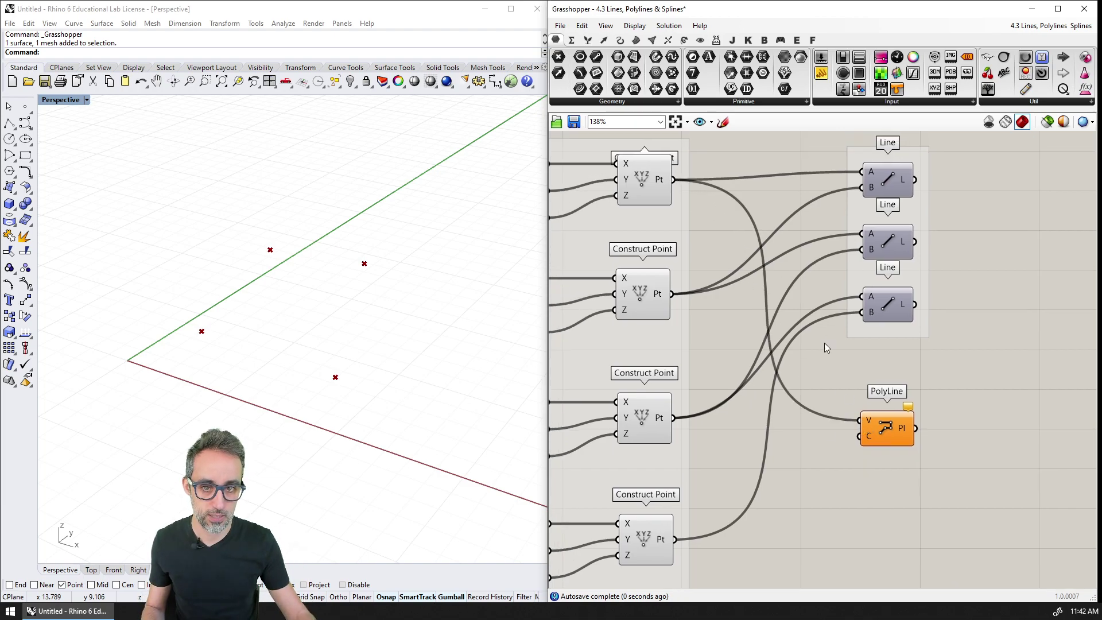
{"action": "left_click_drag", "start_coordinate": [681, 293], "coordinate": [864, 422]}
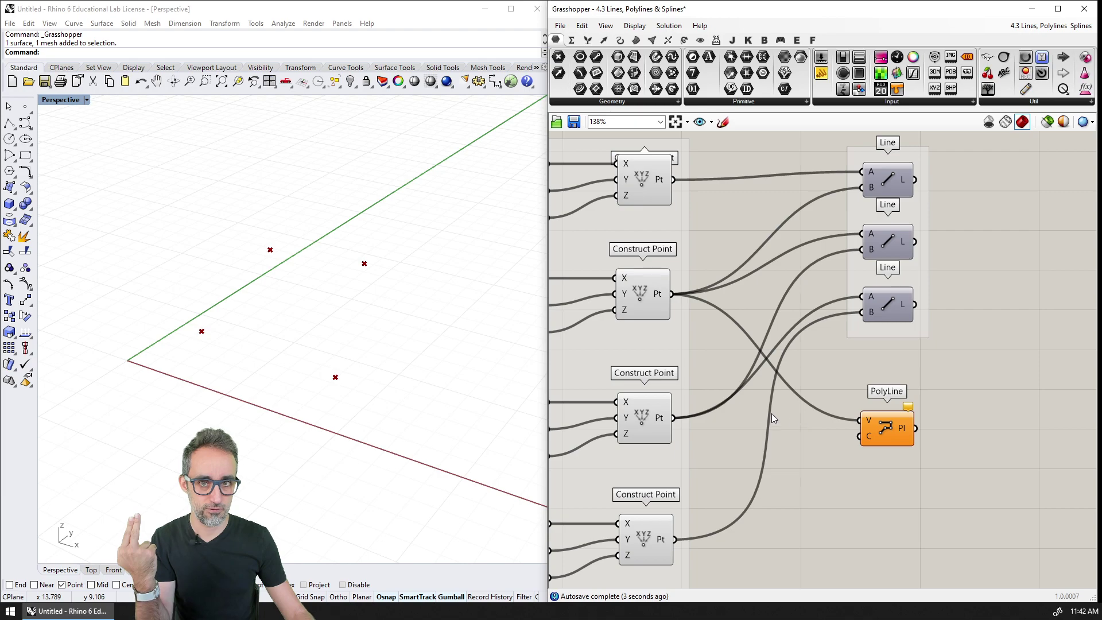
{"action": "left_click_drag", "start_coordinate": [678, 422], "coordinate": [860, 420]}
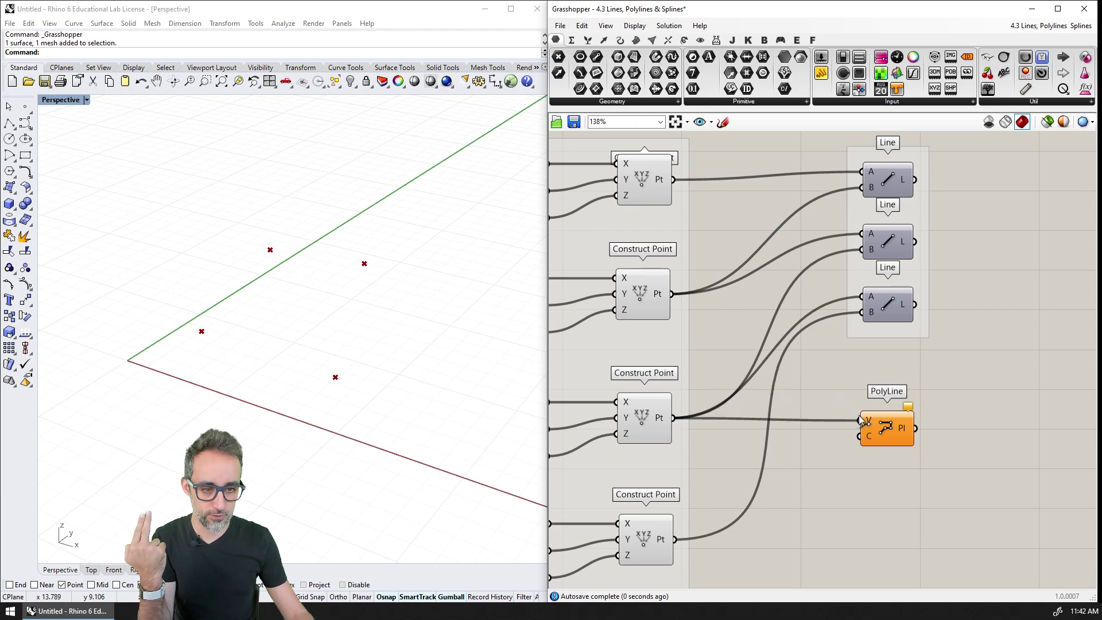
{"action": "left_click_drag", "start_coordinate": [675, 539], "coordinate": [861, 421]}
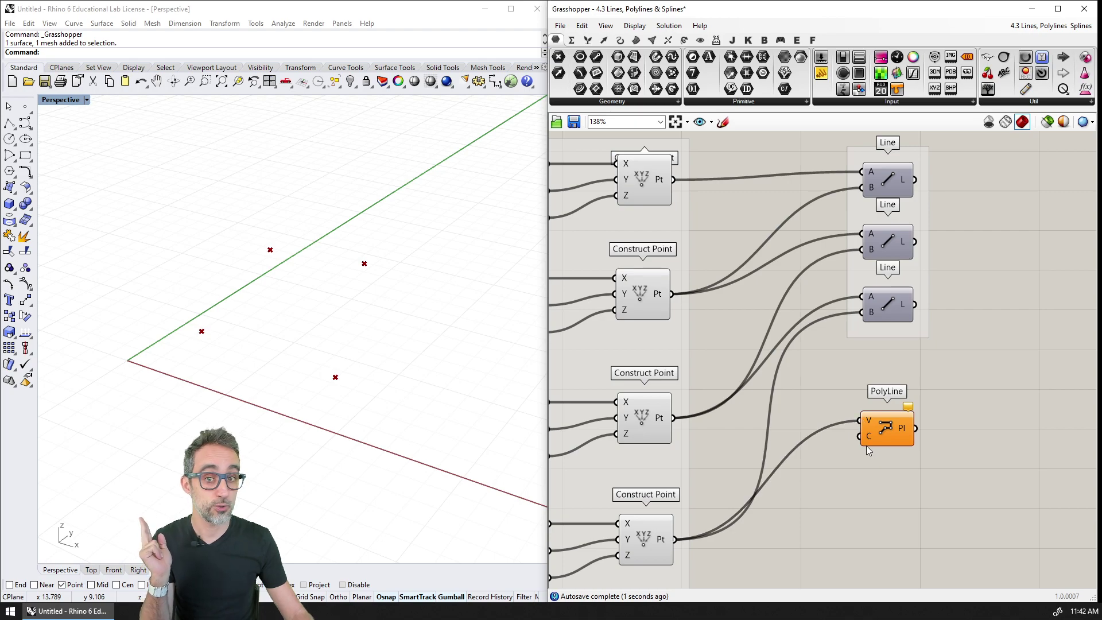
Connect all four Construct Point outputs in order to the PolyLine's Vertices input, adding each wire to the existing ones
{"action": "left_click_drag", "start_coordinate": [674, 180], "coordinate": [860, 421]}
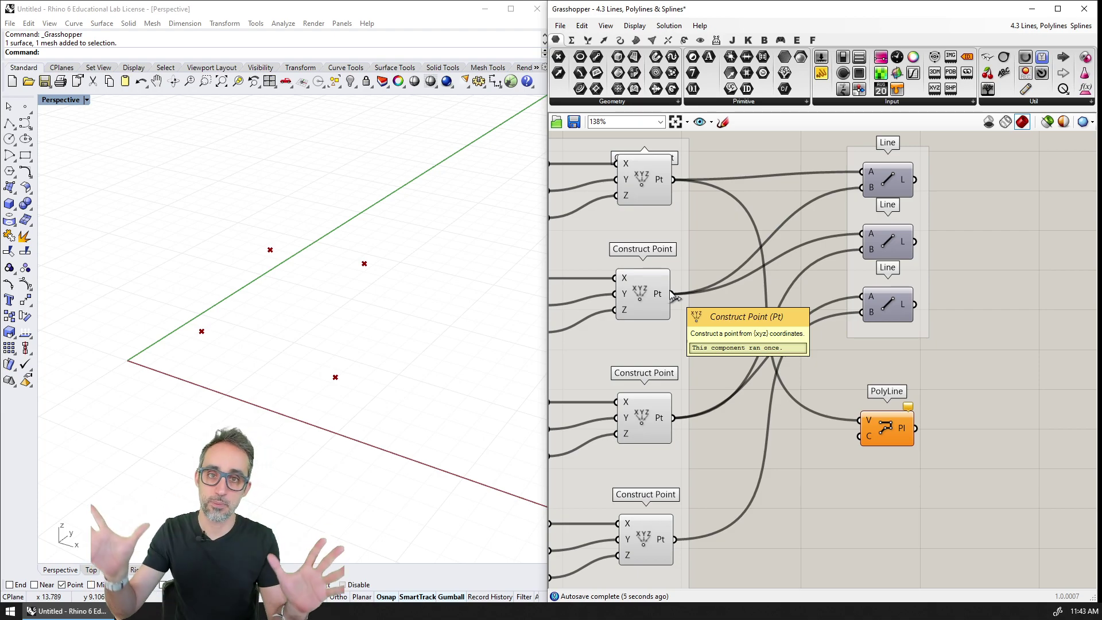
{"action": "left_click_drag", "start_coordinate": [674, 295], "coordinate": [859, 422]}
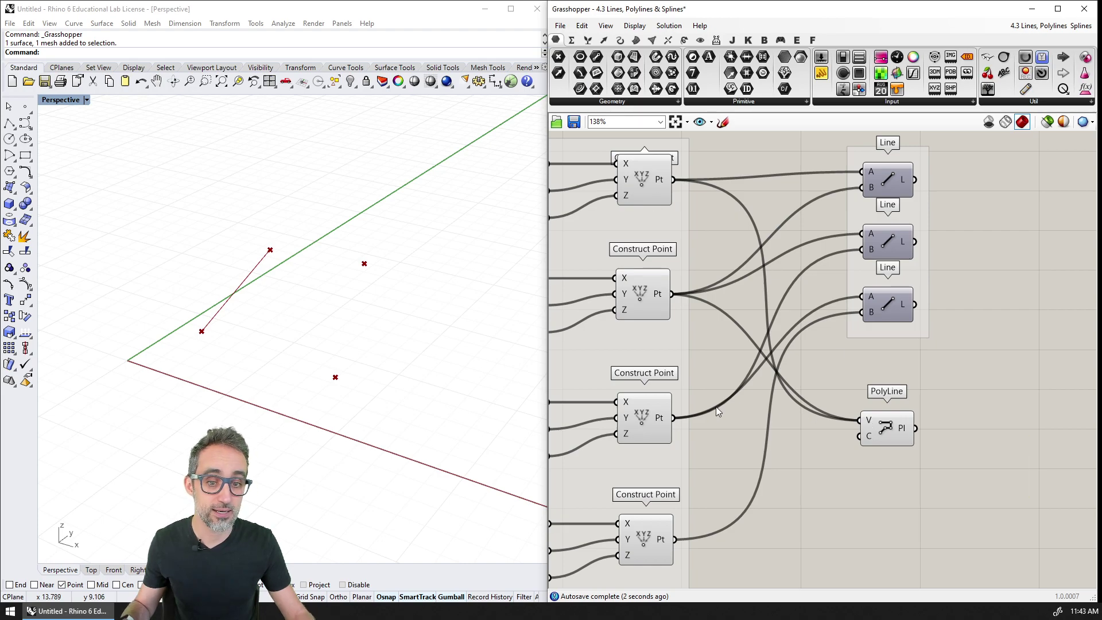
{"action": "left_click_drag", "start_coordinate": [674, 418], "coordinate": [860, 418]}
{"action": "left_click_drag", "start_coordinate": [675, 540], "coordinate": [856, 421]}
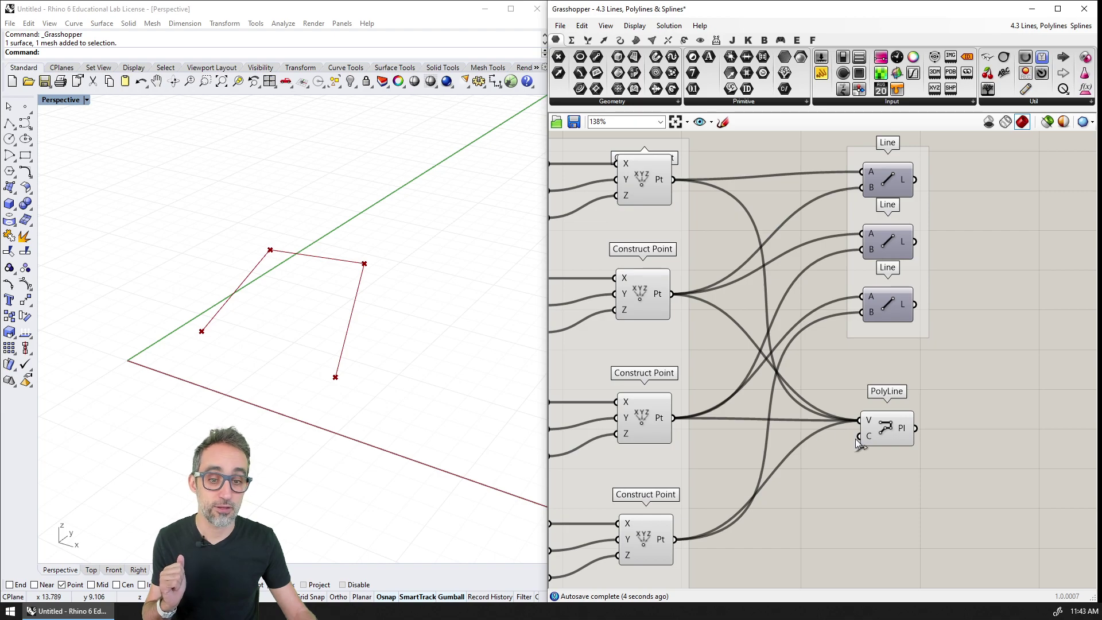
{"action": "mouse_move", "coordinate": [872, 419]}
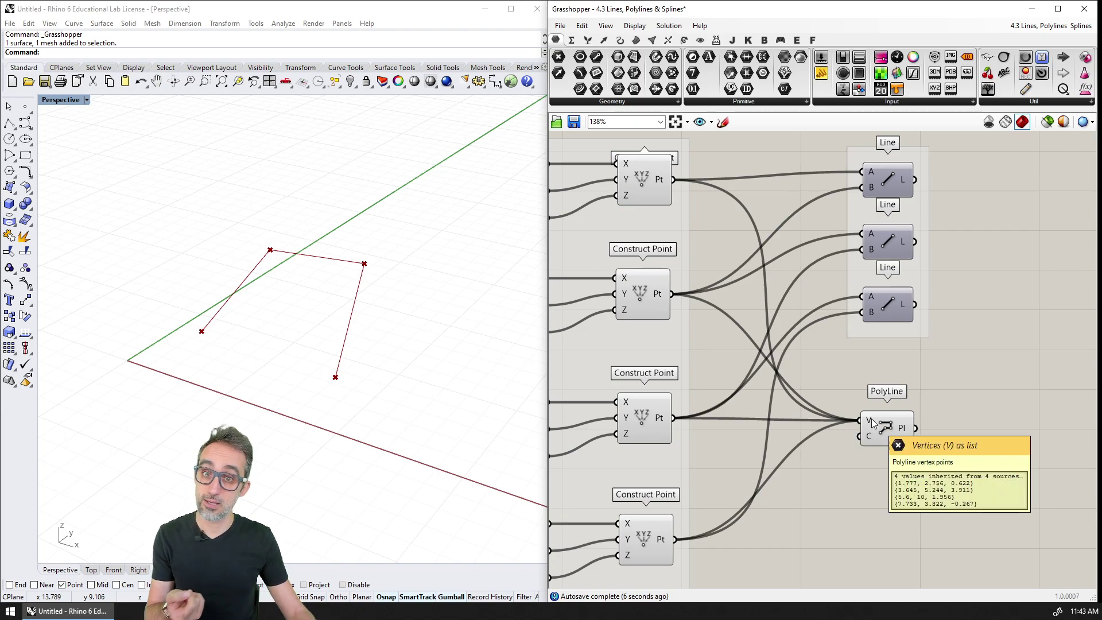
Place a Panel beside the PolyLine component and connect the polyline output to it
{"action": "right_click_drag", "start_coordinate": [939, 436], "coordinate": [853, 417]}
{"action": "left_click_drag", "start_coordinate": [822, 73], "coordinate": [923, 400]}
{"action": "left_click_drag", "start_coordinate": [830, 408], "coordinate": [945, 411]}
{"action": "left_click", "coordinate": [895, 467]}
Select the PolyLine component to examine its highlighted curve in the viewport, and clear the selection
{"action": "right_click_drag", "start_coordinate": [809, 410], "coordinate": [870, 409]}
{"action": "left_click", "coordinate": [862, 409]}
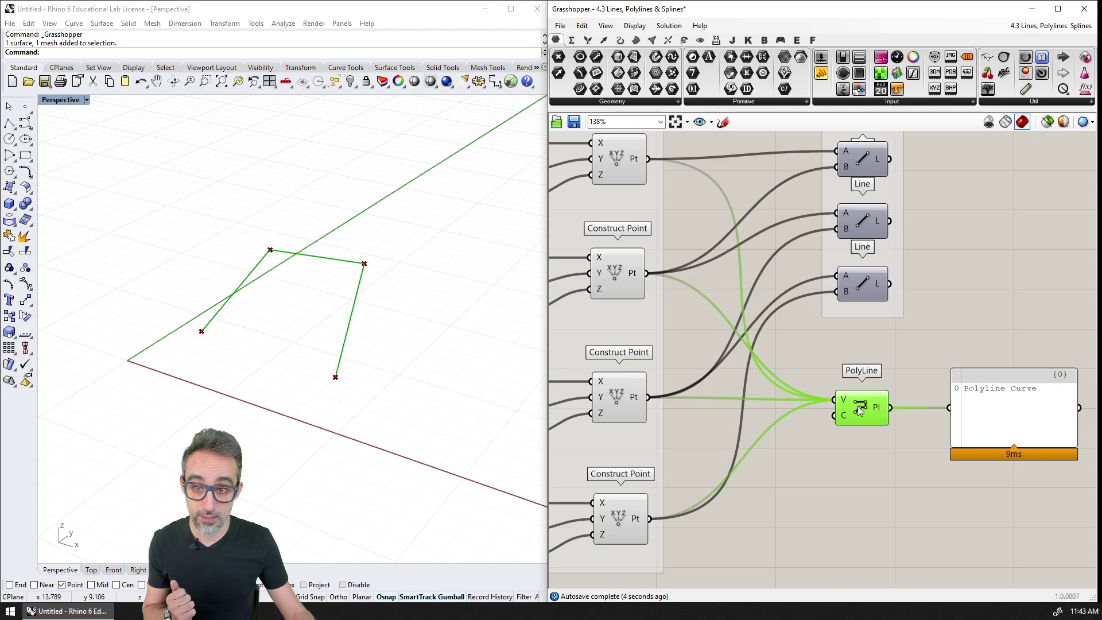
{"action": "left_click", "coordinate": [804, 409]}
{"action": "left_click", "coordinate": [866, 420]}
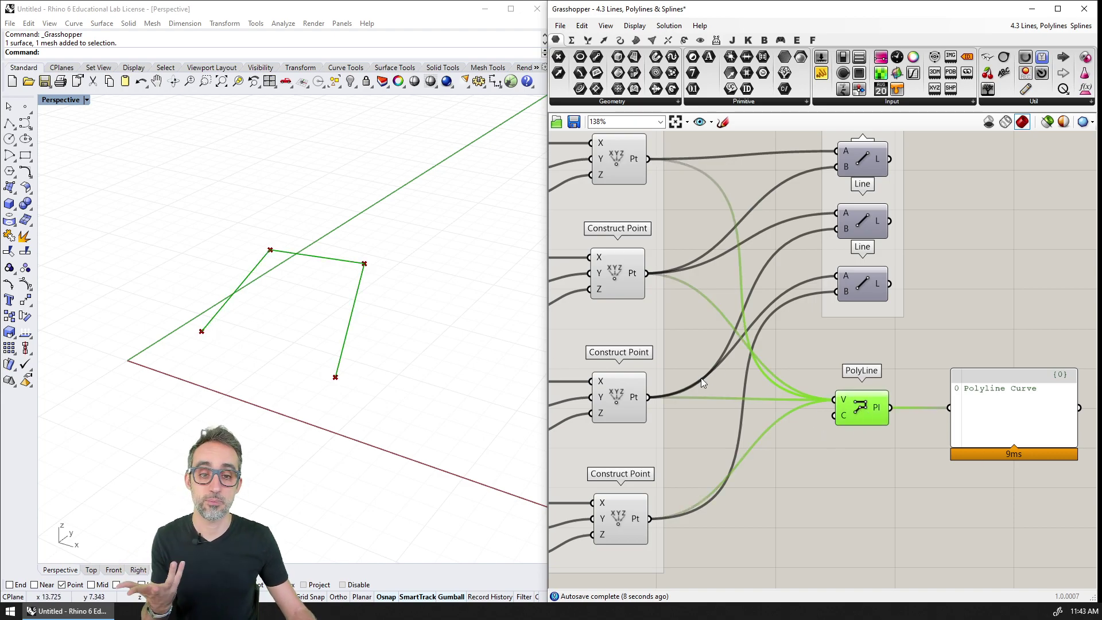
{"action": "left_click", "coordinate": [870, 452]}
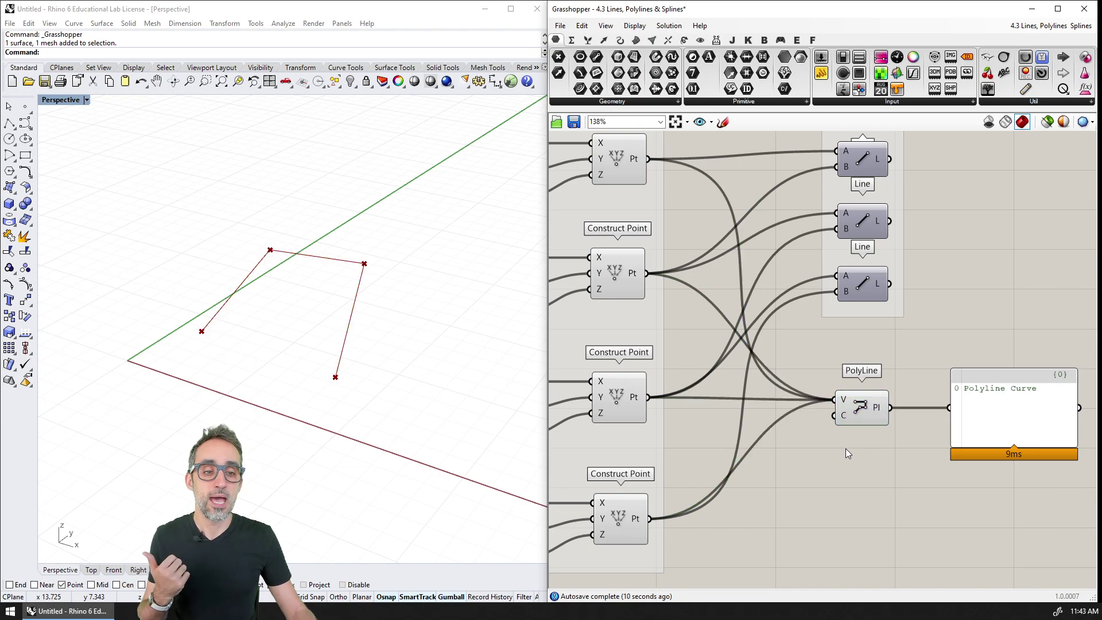
Place a Boolean Toggle just below the PolyLine component and try out its True and False states
{"action": "mouse_move", "coordinate": [847, 423]}
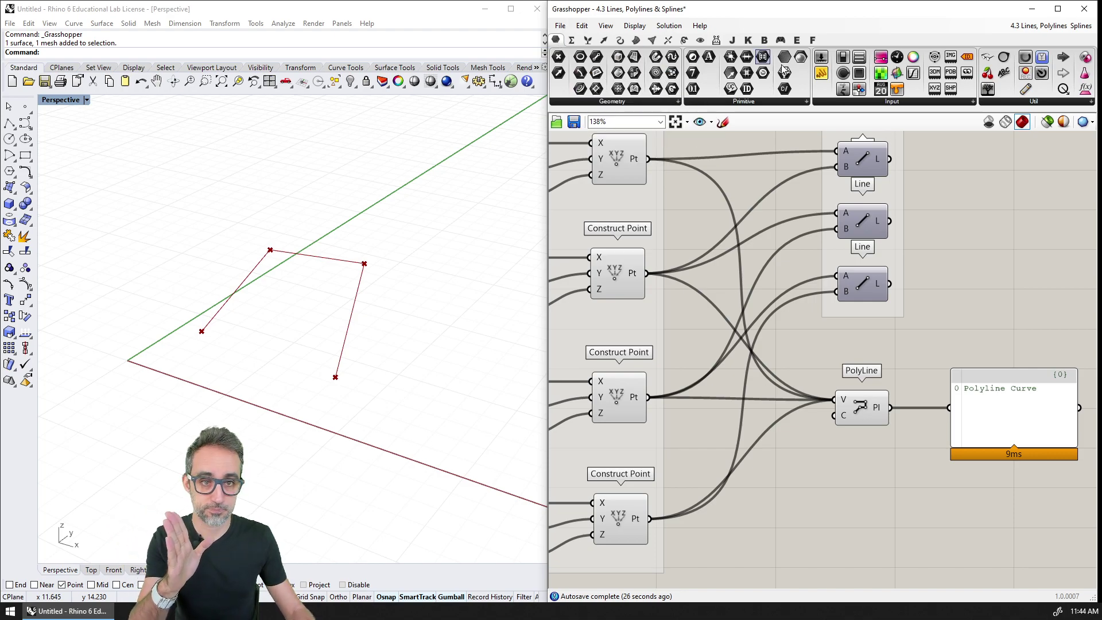
{"action": "left_click", "coordinate": [893, 102]}
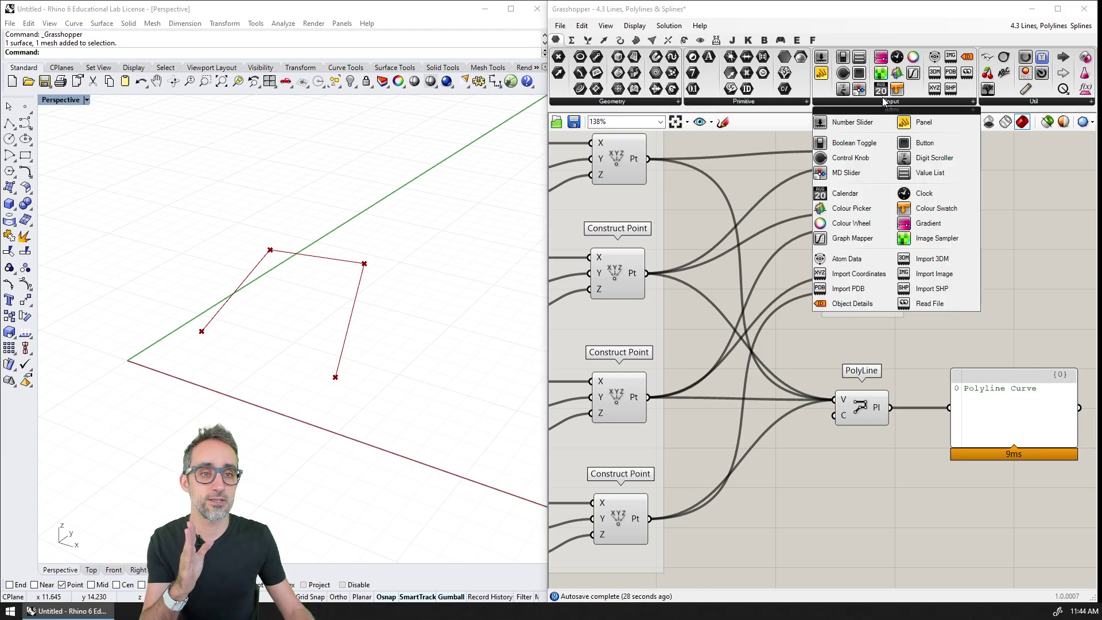
{"action": "left_click", "coordinate": [847, 148]}
{"action": "left_click", "coordinate": [779, 476]}
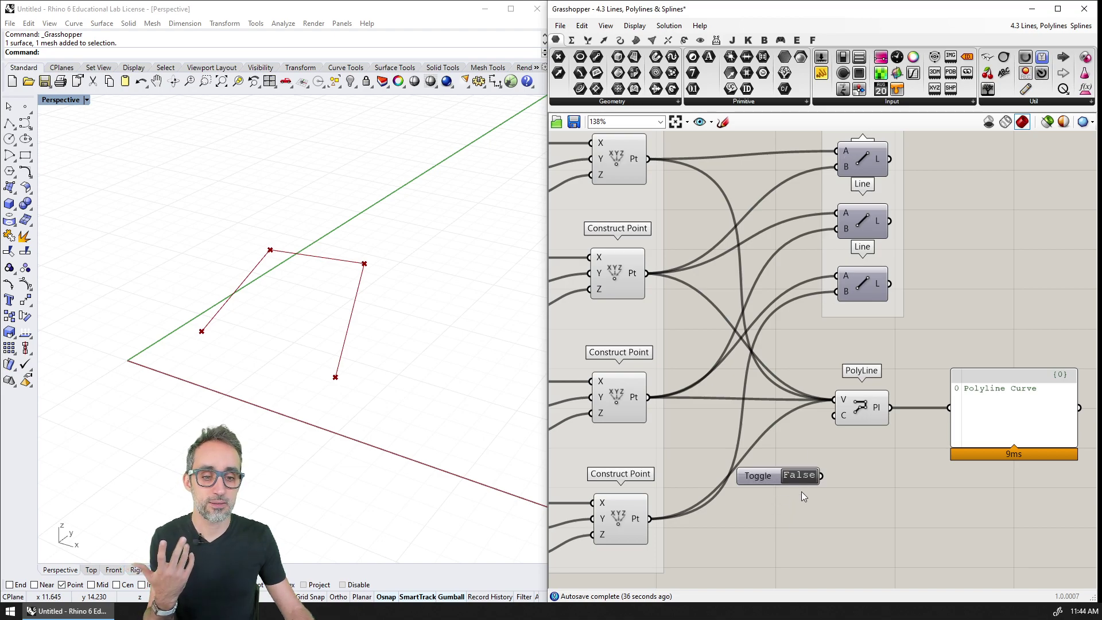
{"action": "left_click", "coordinate": [799, 476]}
{"action": "left_click", "coordinate": [799, 476]}
{"action": "left_click", "coordinate": [799, 476]}
Rename the Boolean Toggle as "CLOSED?" and connect it to the PolyLine's Closed input
{"action": "right_click", "coordinate": [770, 481]}
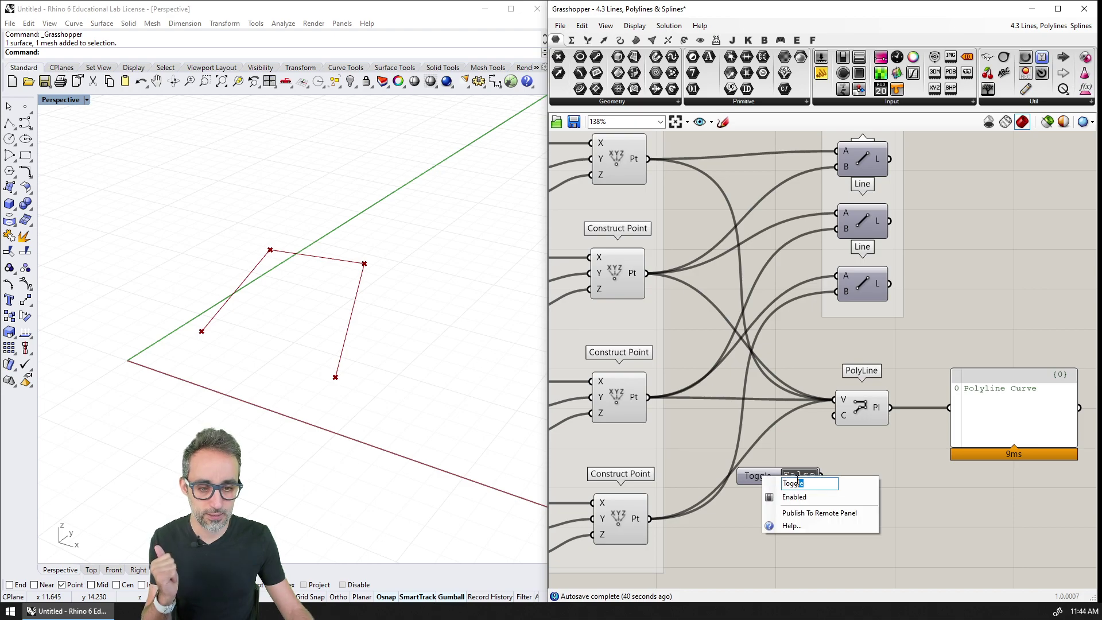
{"action": "type", "text": "CLOSED"}
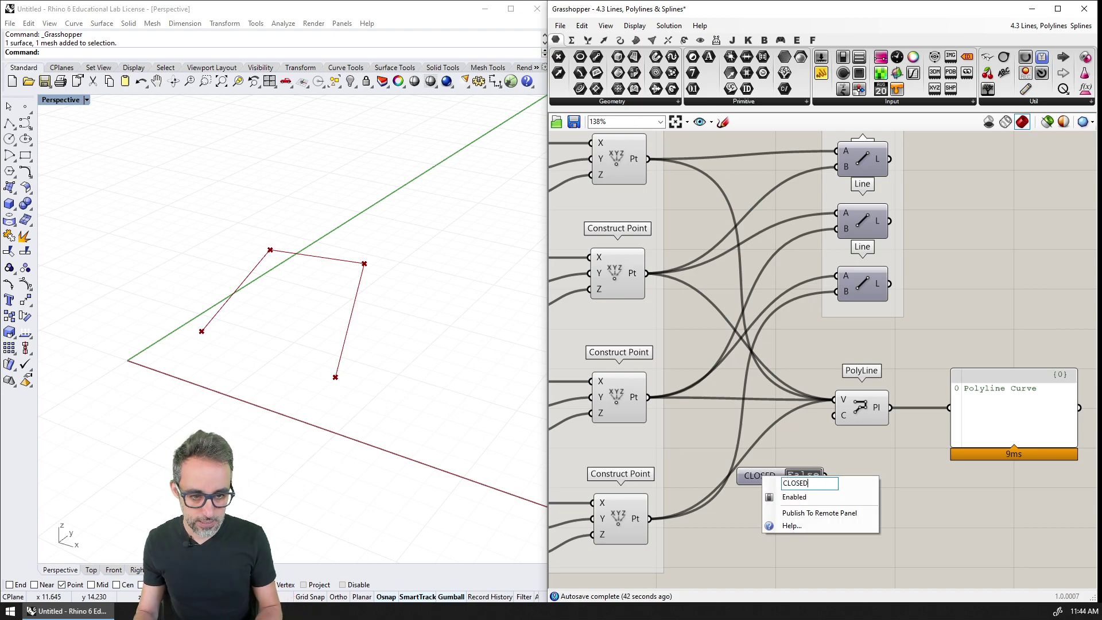
{"action": "type", "text": "?"}
{"action": "key", "text": "Return"}
{"action": "right_click_drag", "start_coordinate": [807, 454], "coordinate": [830, 450]}
{"action": "left_click_drag", "start_coordinate": [799, 451], "coordinate": [842, 391]}
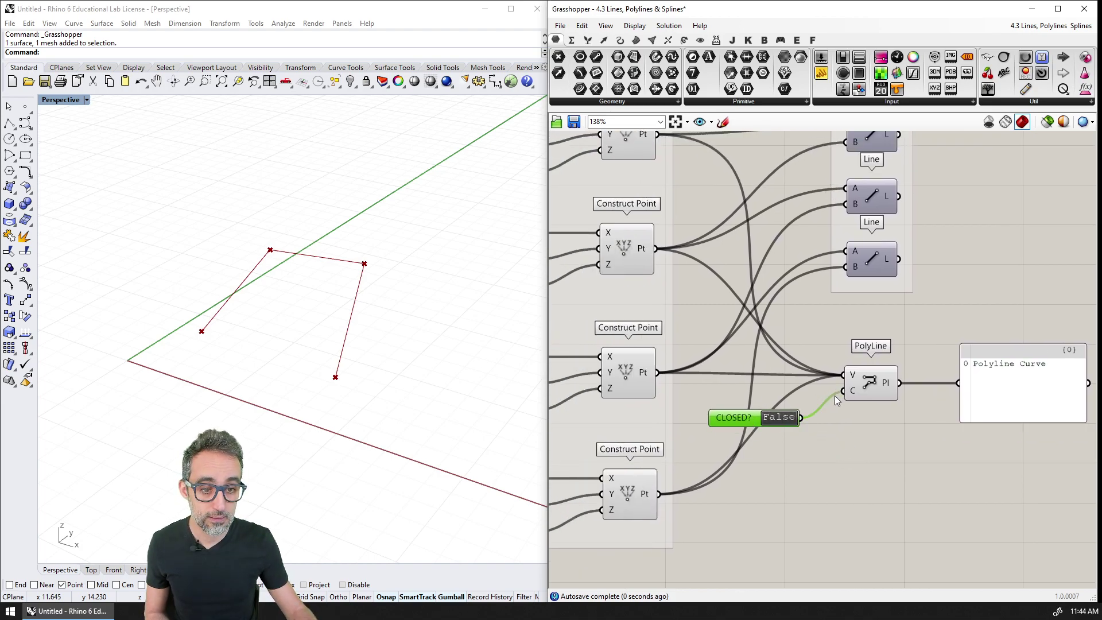
Switch the CLOSED? toggle between True and False to compare the closed and open polyline, ending on False
{"action": "right_click_drag", "start_coordinate": [836, 411], "coordinate": [808, 414]}
{"action": "left_click", "coordinate": [753, 422]}
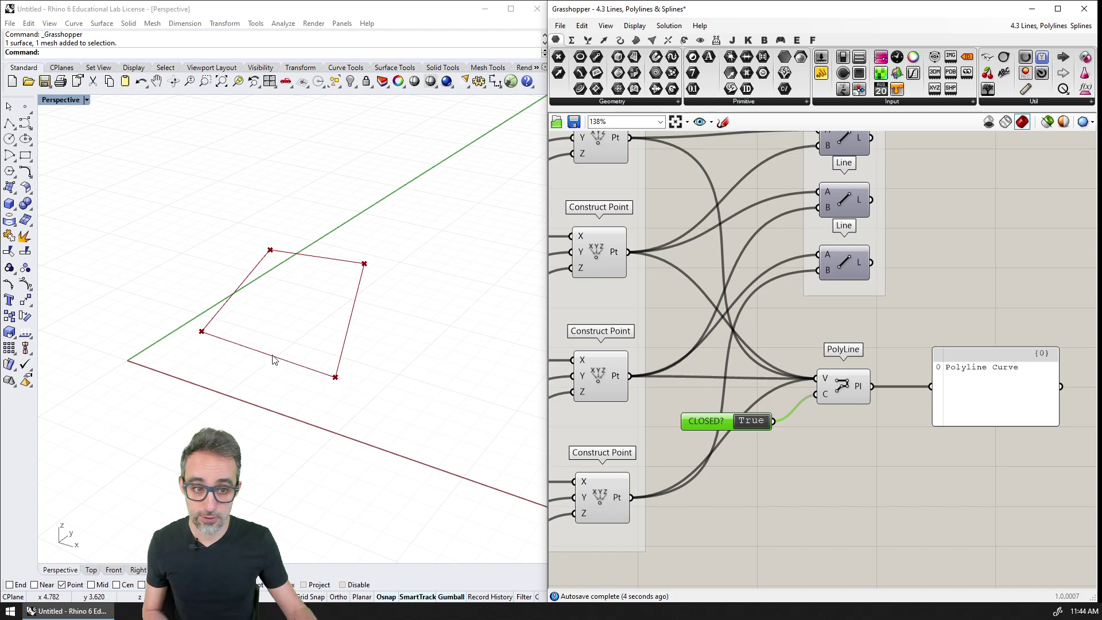
{"action": "left_click", "coordinate": [758, 423]}
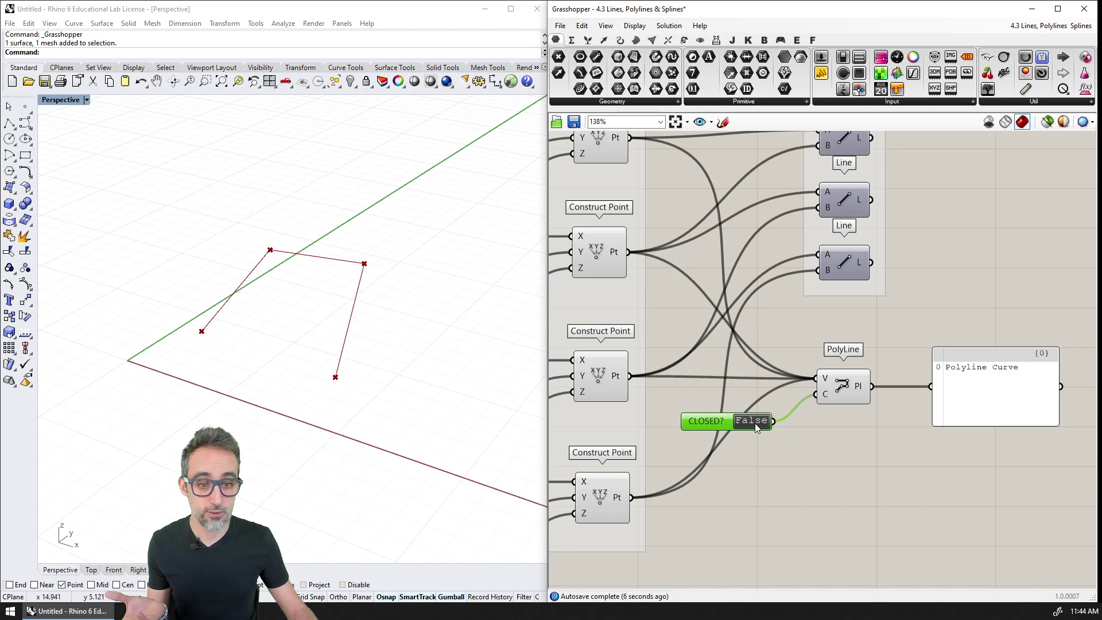
{"action": "left_click", "coordinate": [755, 425]}
{"action": "left_click", "coordinate": [756, 423]}
{"action": "left_click", "coordinate": [756, 423]}
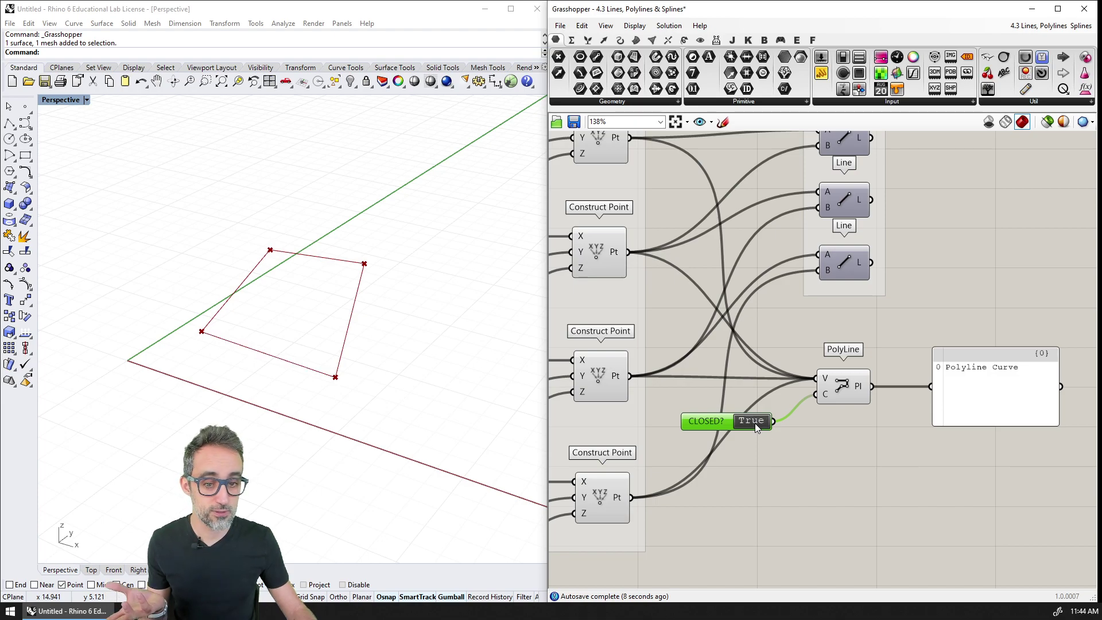
{"action": "left_click", "coordinate": [752, 423]}
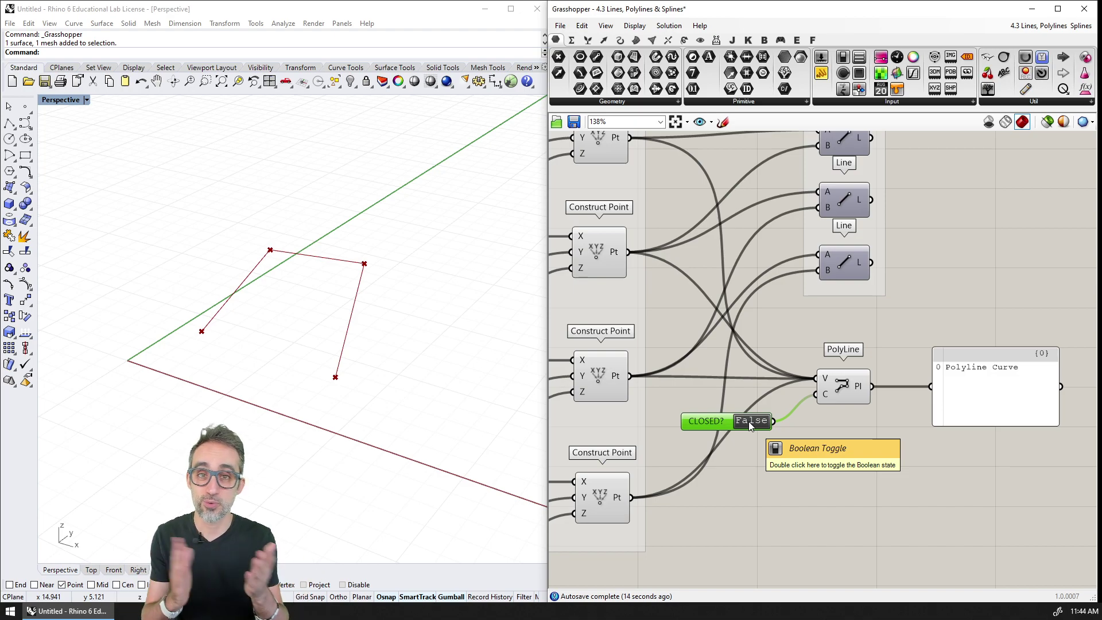
Group the PolyLine component together with its output panel
{"action": "right_click_drag", "start_coordinate": [751, 426], "coordinate": [656, 406]}
{"action": "left_click_drag", "start_coordinate": [915, 313], "coordinate": [760, 405]}
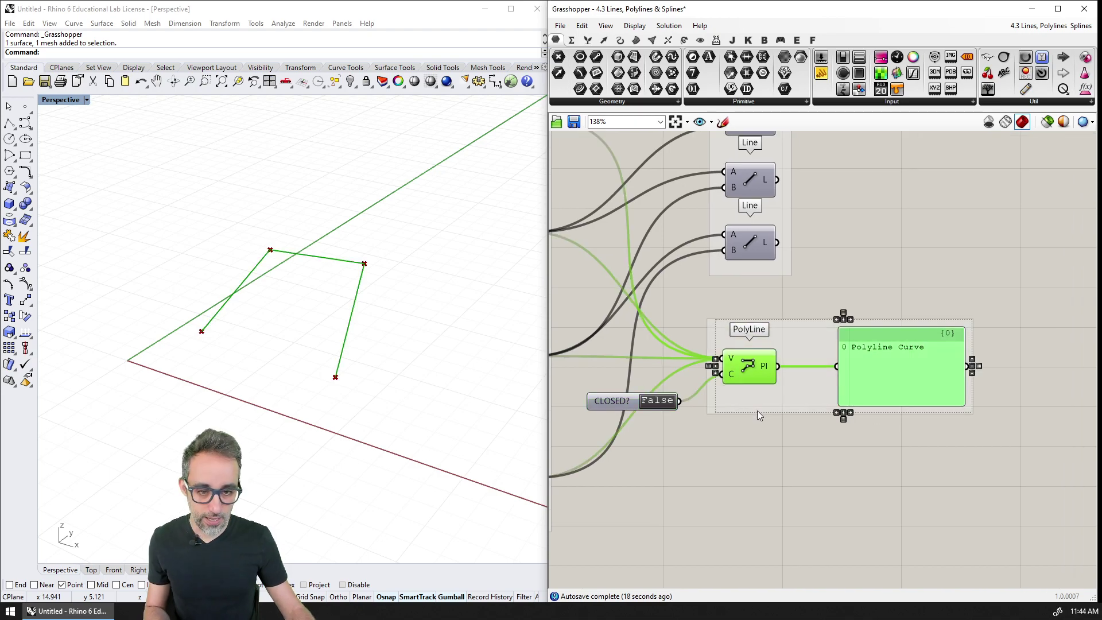
{"action": "left_click", "coordinate": [778, 449]}
Move the CLOSED? toggle below the last set of sliders, just outside the INPUT PARAMETERS group
{"action": "scroll", "coordinate": [935, 449], "scroll_direction": "down", "scroll_amount": 3}
{"action": "left_click_drag", "start_coordinate": [844, 402], "coordinate": [647, 535]}
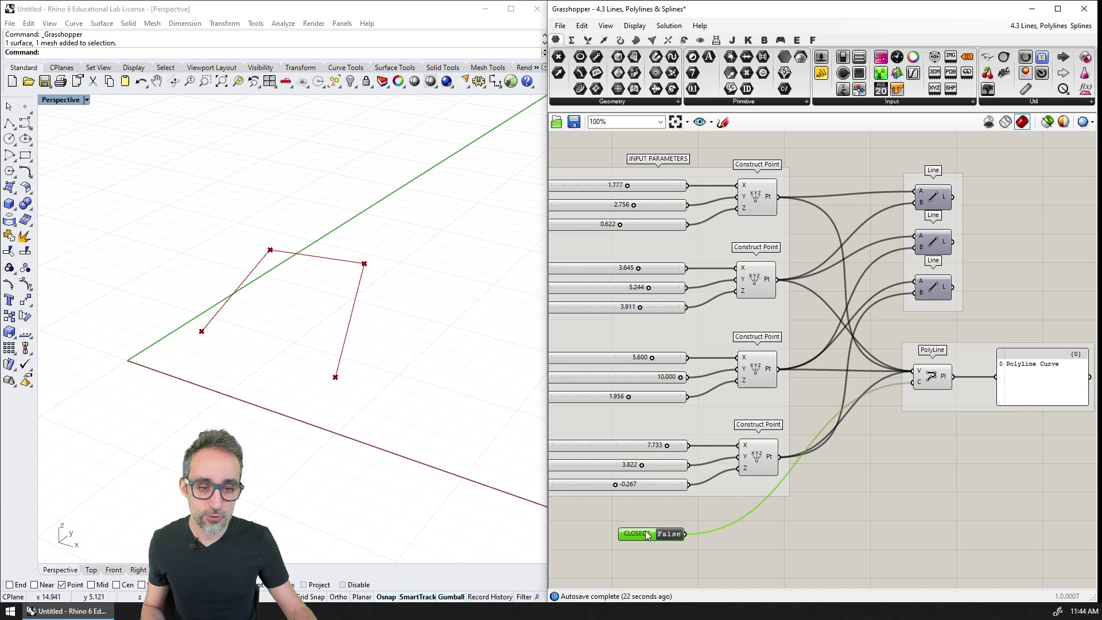
{"action": "right_click_drag", "start_coordinate": [701, 508], "coordinate": [766, 510]}
{"action": "left_click", "coordinate": [760, 529]}
{"action": "left_click_drag", "start_coordinate": [759, 529], "coordinate": [717, 419]}
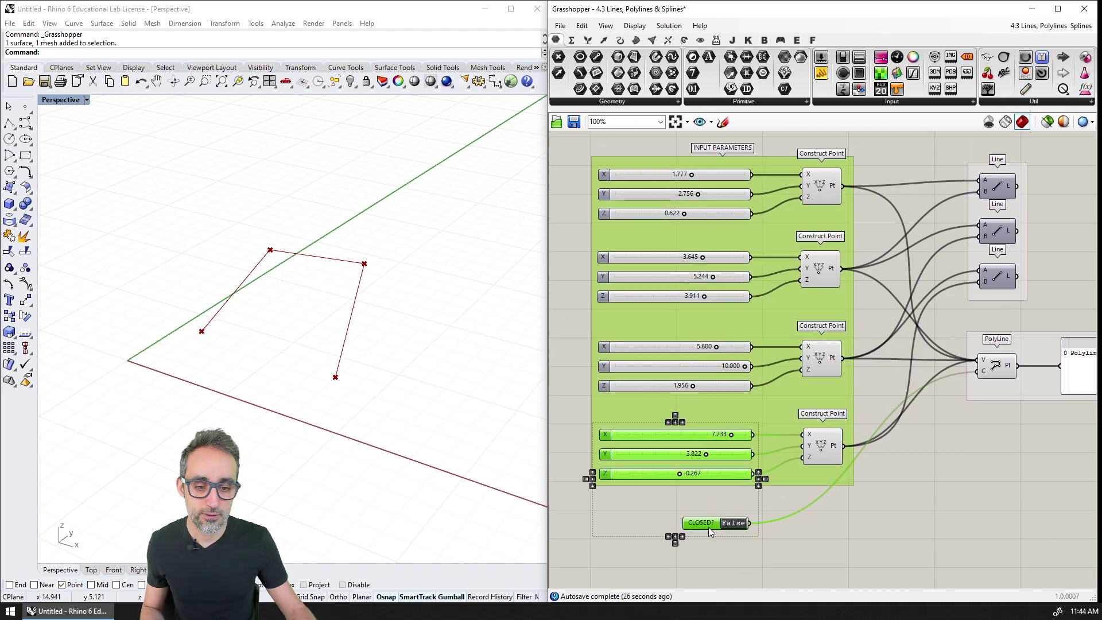
{"action": "right_click", "coordinate": [708, 524]}
{"action": "left_click", "coordinate": [802, 504]}
{"action": "scroll", "coordinate": [802, 504], "scroll_direction": "up", "scroll_amount": 2}
{"action": "left_click_drag", "start_coordinate": [778, 462], "coordinate": [740, 347]}
{"action": "right_click", "coordinate": [719, 417]}
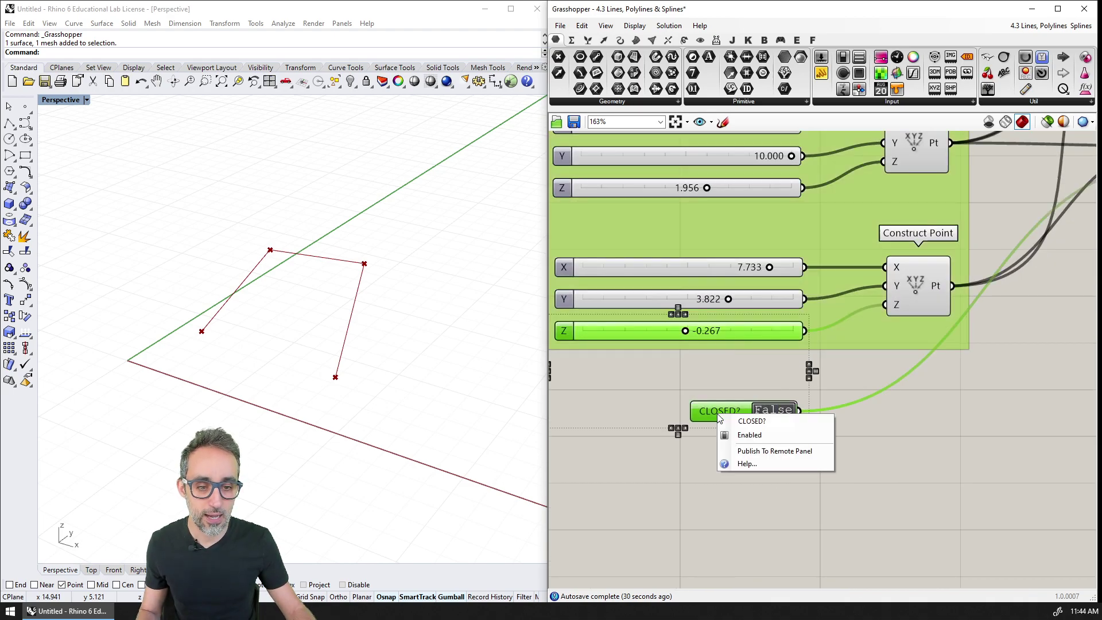
{"action": "left_click", "coordinate": [749, 501]}
{"action": "left_click_drag", "start_coordinate": [841, 467], "coordinate": [853, 345]}
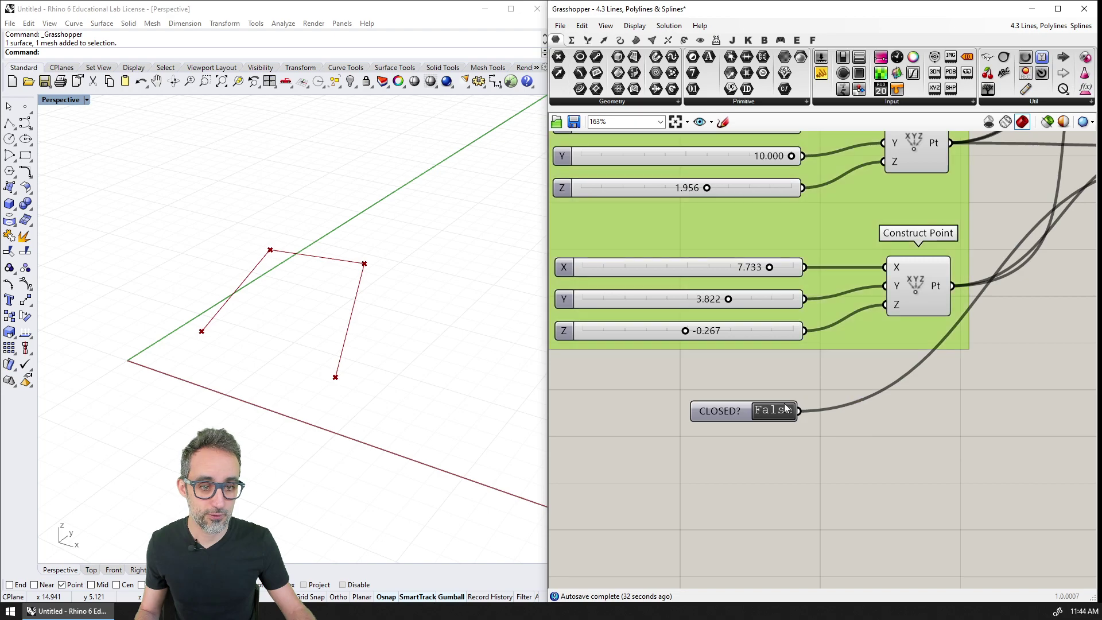
Add the CLOSED? toggle to the INPUT PARAMETERS group
{"action": "right_click", "coordinate": [728, 411]}
{"action": "left_click", "coordinate": [866, 325]}
{"action": "right_click", "coordinate": [866, 325]}
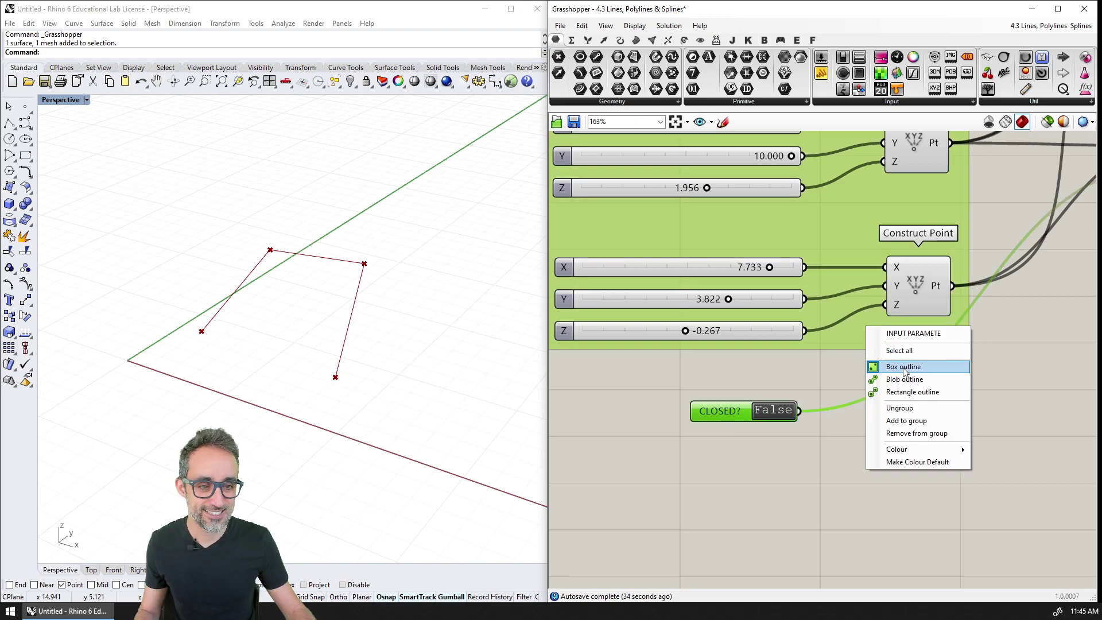
{"action": "left_click", "coordinate": [902, 422]}
Move the CLOSED? toggle closer to the lowest sliders inside the INPUT PARAMETERS group
{"action": "scroll", "coordinate": [839, 460], "scroll_direction": "down", "scroll_amount": 3}
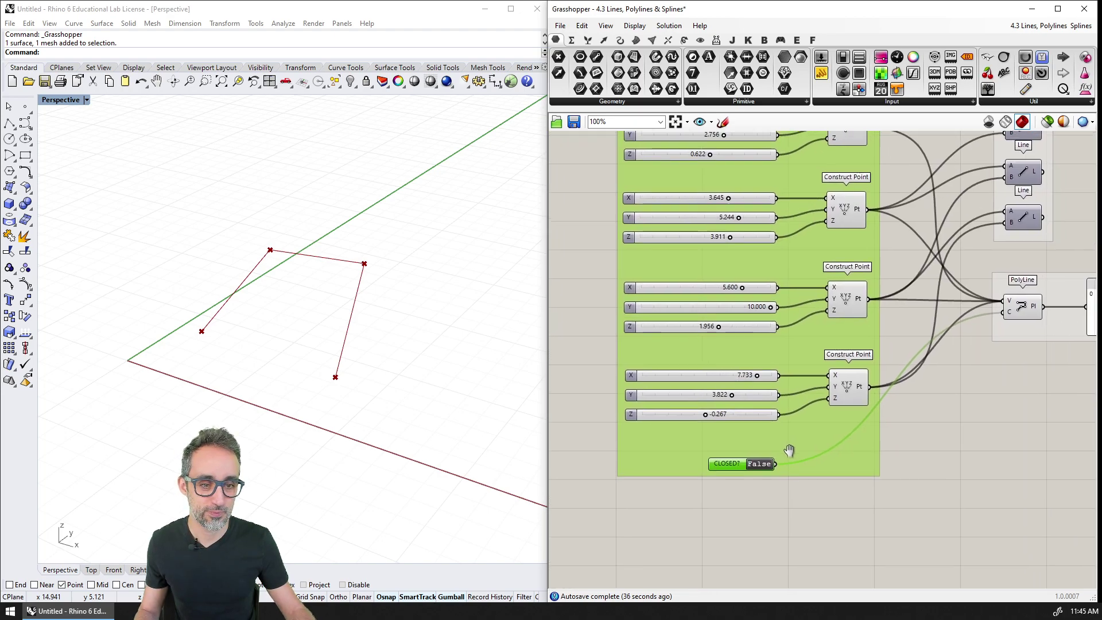
{"action": "scroll", "coordinate": [773, 489], "scroll_direction": "down", "scroll_amount": 1}
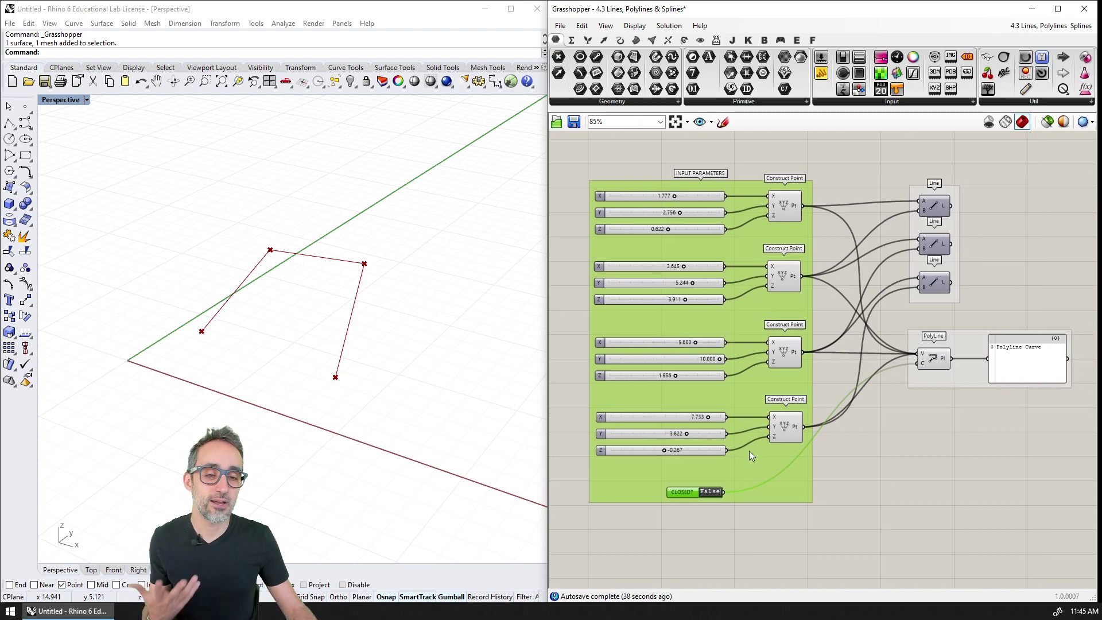
{"action": "left_click_drag", "start_coordinate": [690, 491], "coordinate": [692, 486]}
{"action": "left_click", "coordinate": [690, 487]}
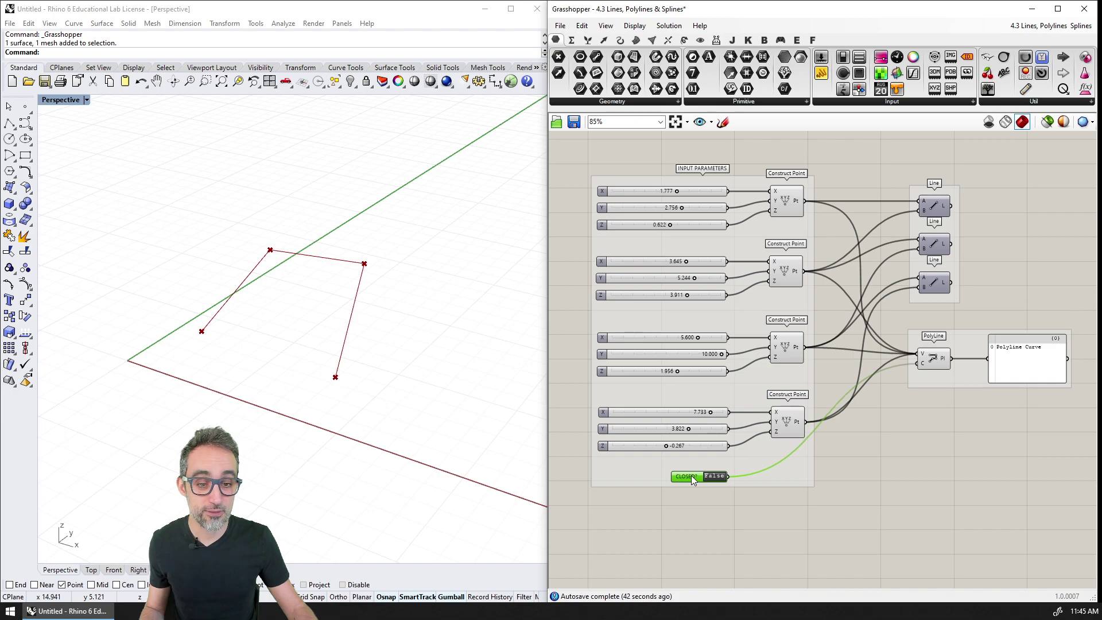
{"action": "right_click_drag", "start_coordinate": [690, 484], "coordinate": [693, 510]}
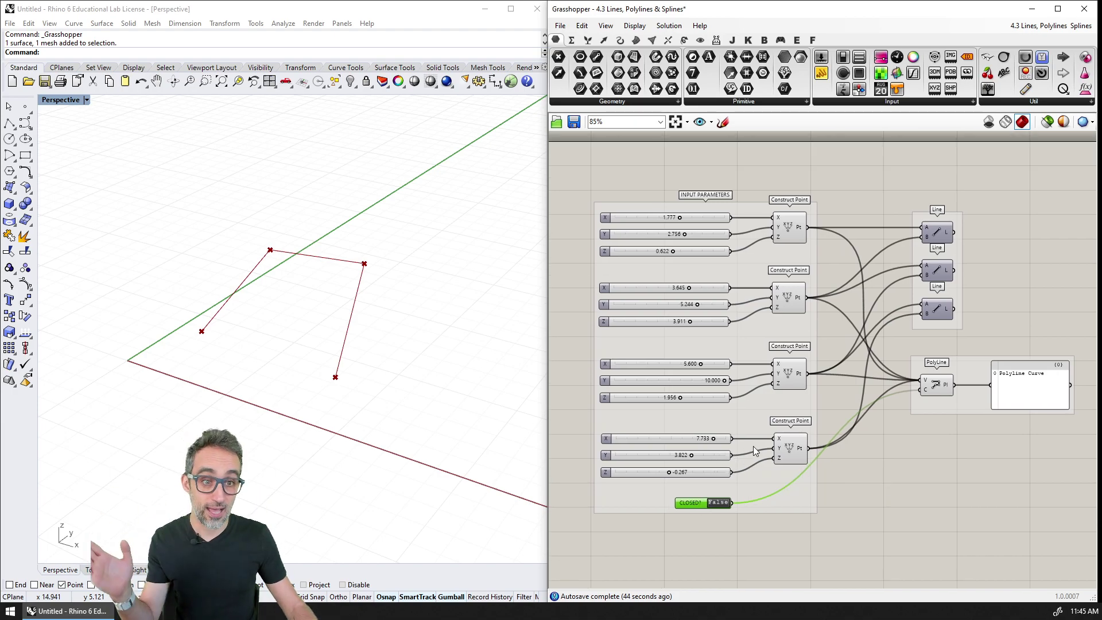
Place a Nurbs Curve component on the canvas below the PolyLine group
{"action": "right_click_drag", "start_coordinate": [883, 459], "coordinate": [864, 454]}
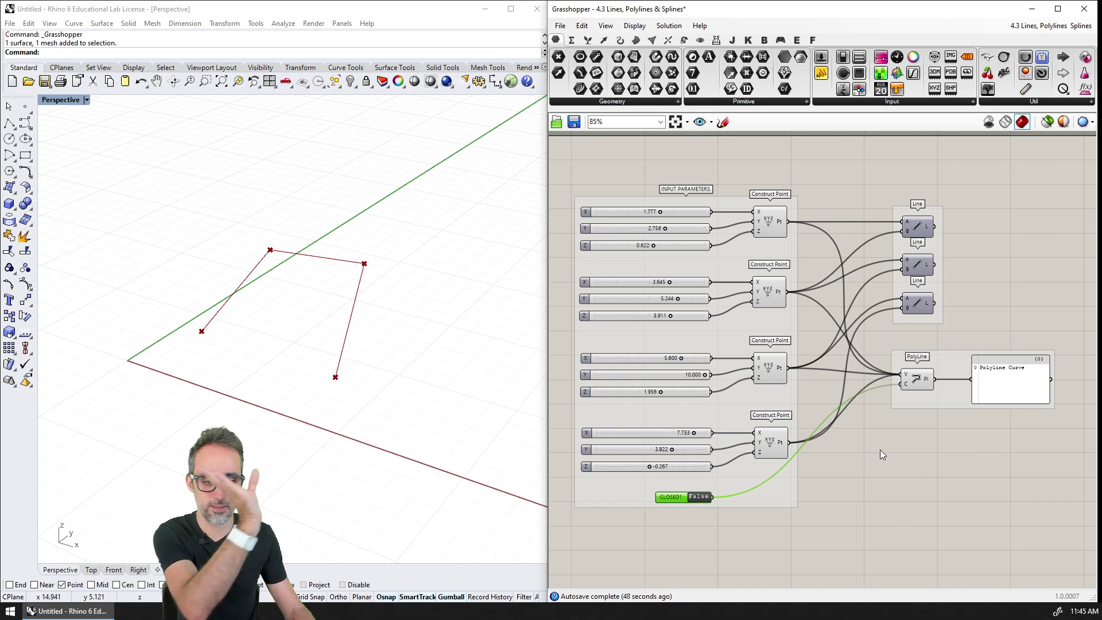
{"action": "scroll", "coordinate": [884, 446], "scroll_direction": "up", "scroll_amount": 3}
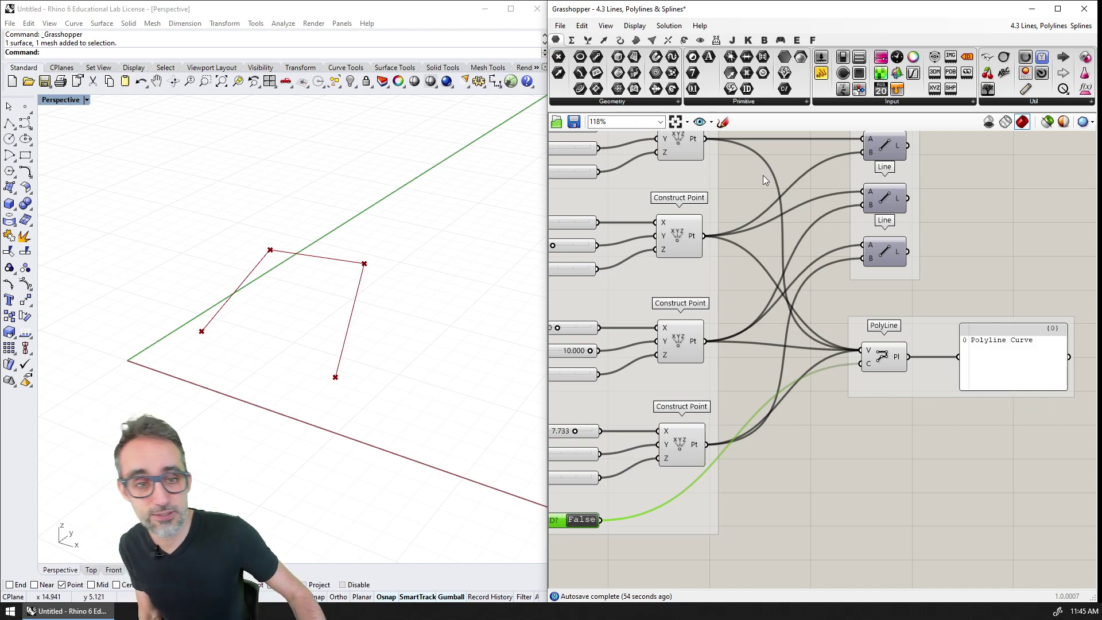
{"action": "scroll", "coordinate": [785, 243], "scroll_direction": "down", "scroll_amount": 1}
{"action": "right_click_drag", "start_coordinate": [786, 243], "coordinate": [787, 207]}
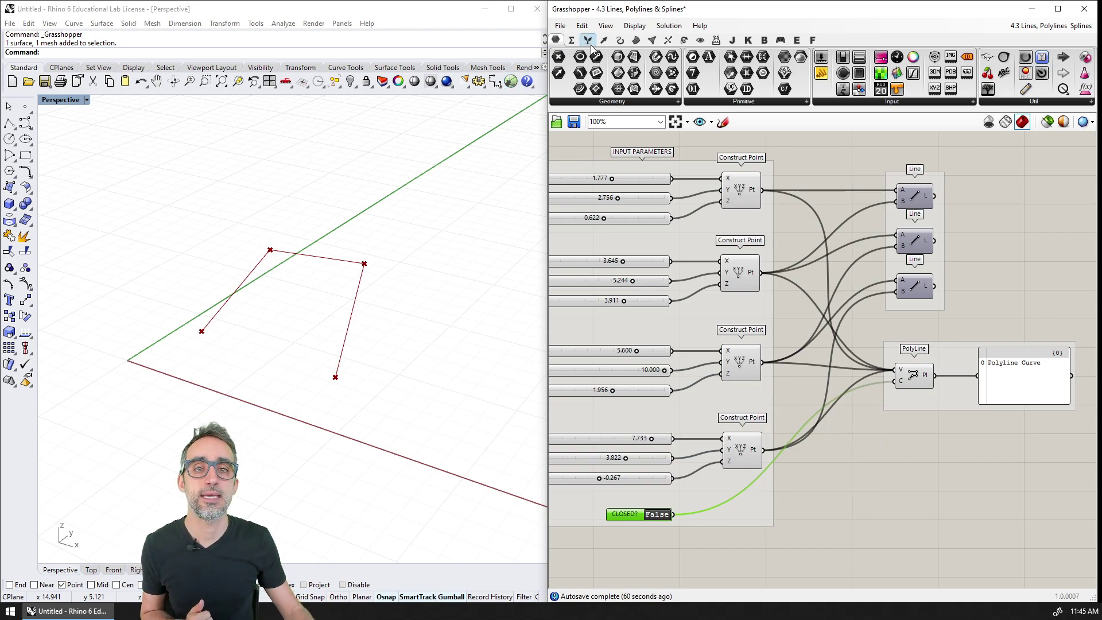
{"action": "left_click", "coordinate": [620, 40]}
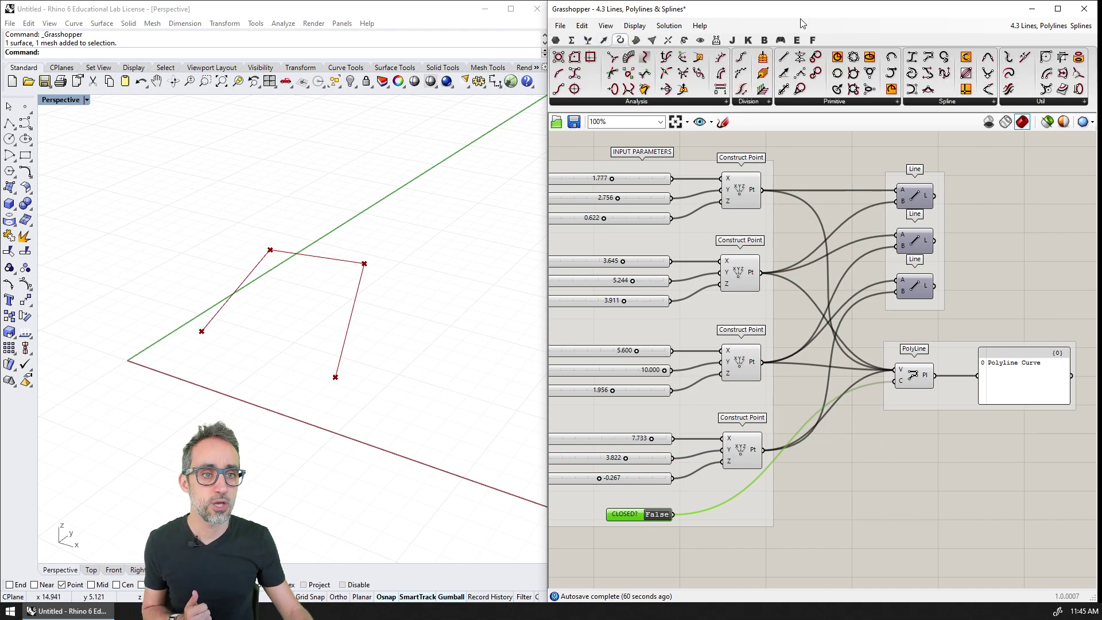
{"action": "left_click", "coordinate": [948, 102]}
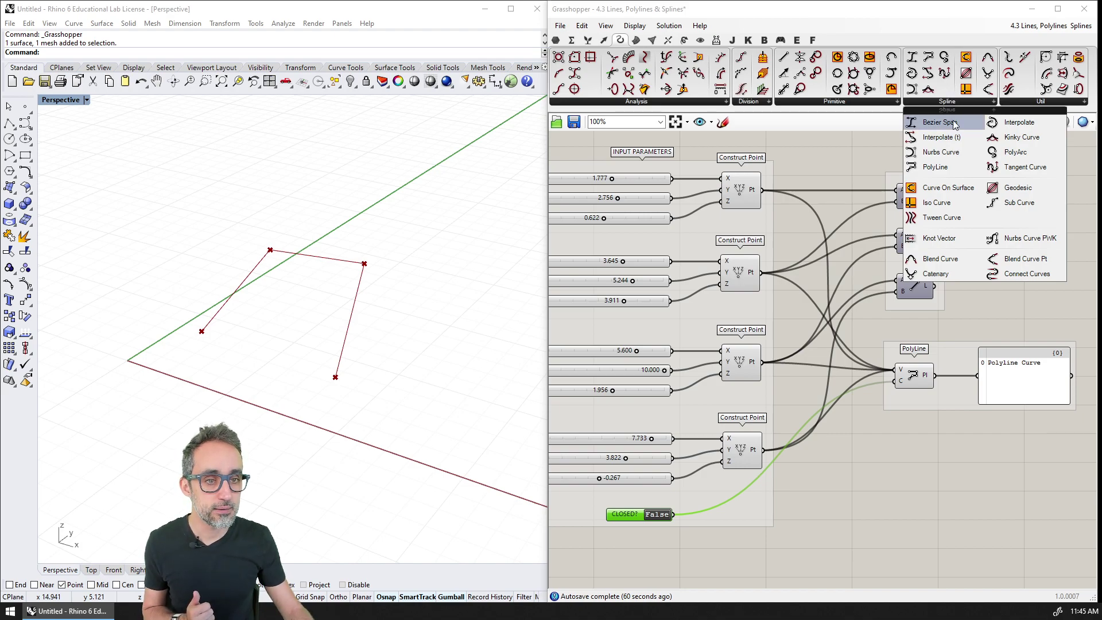
{"action": "left_click", "coordinate": [940, 154]}
{"action": "left_click", "coordinate": [921, 478]}
{"action": "right_click_drag", "start_coordinate": [952, 519], "coordinate": [909, 394]}
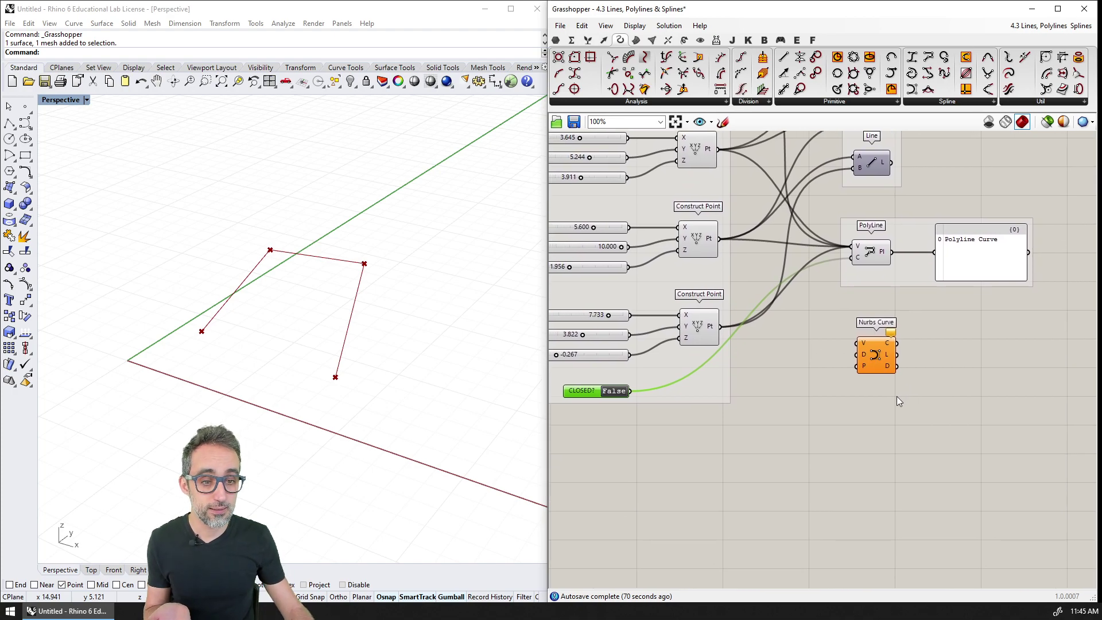
Connect the Pt outputs of all four Construct Point components to the Vertices input of the Nurbs Curve, in order from first to last
{"action": "scroll", "coordinate": [898, 400], "scroll_direction": "up", "scroll_amount": 3}
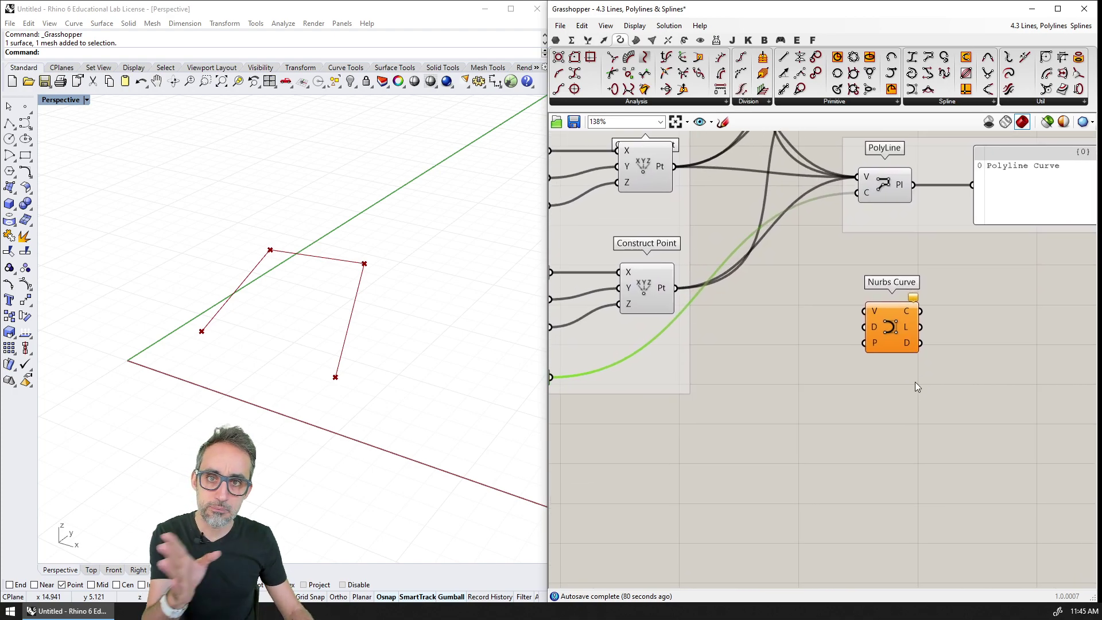
{"action": "right_click_drag", "start_coordinate": [906, 329], "coordinate": [901, 364]}
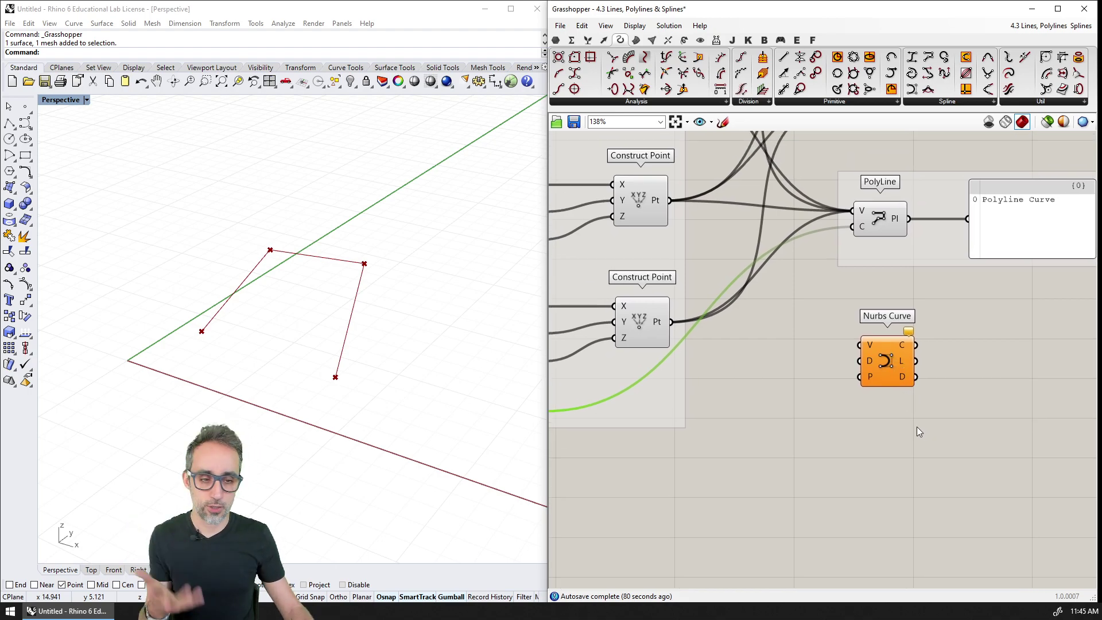
{"action": "scroll", "coordinate": [912, 423], "scroll_direction": "up", "scroll_amount": 2}
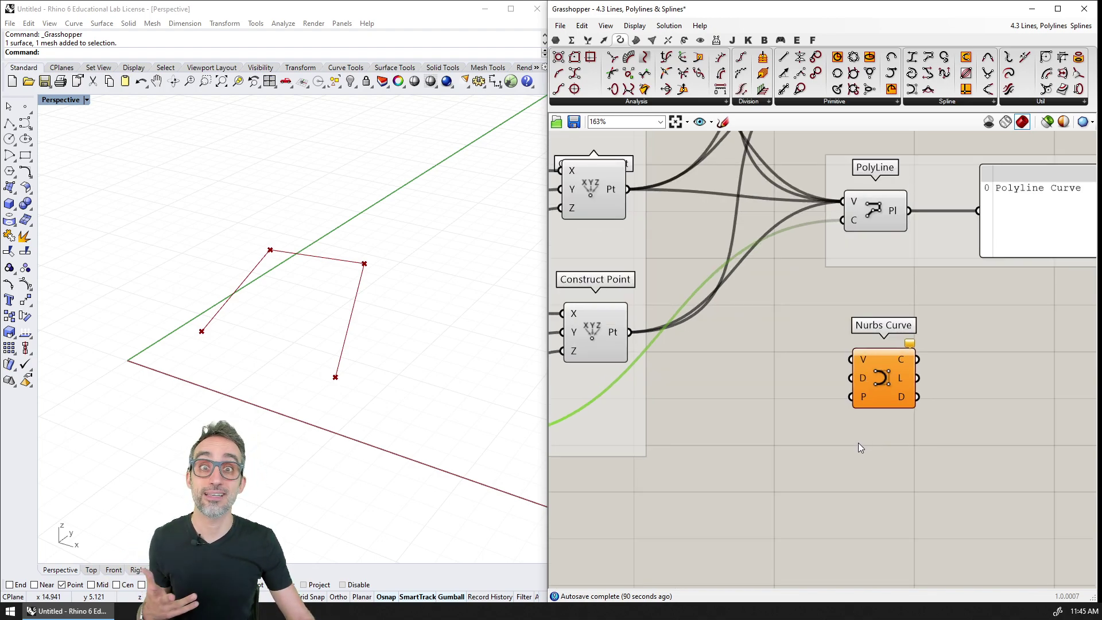
{"action": "right_click_drag", "start_coordinate": [859, 443], "coordinate": [856, 439]}
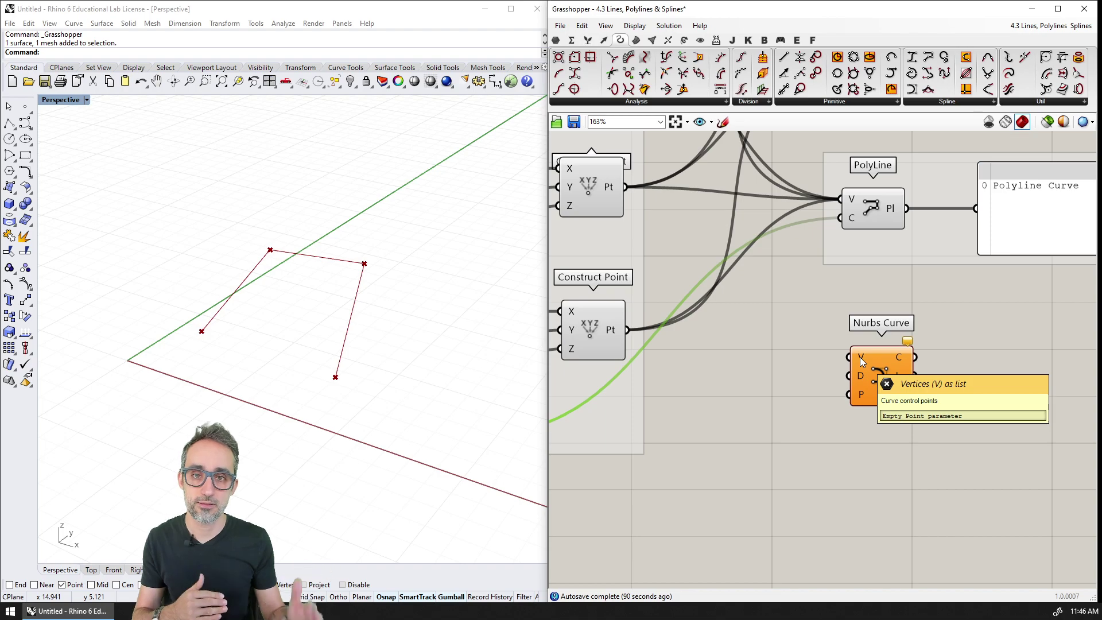
{"action": "scroll", "coordinate": [860, 357], "scroll_direction": "down", "scroll_amount": 3}
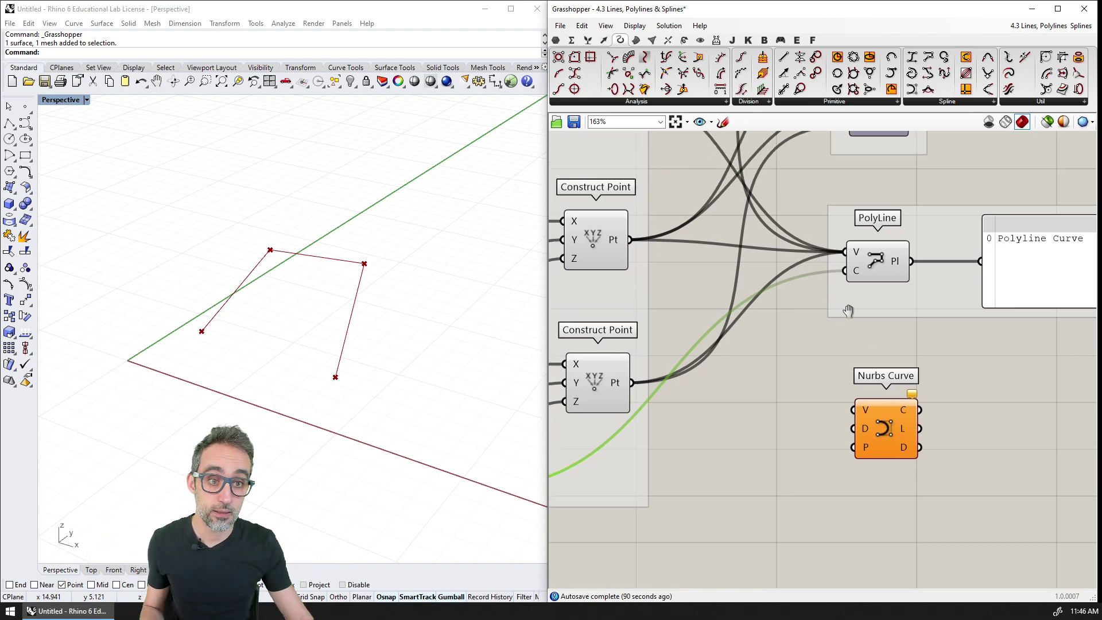
{"action": "left_click_drag", "start_coordinate": [725, 156], "coordinate": [889, 483]}
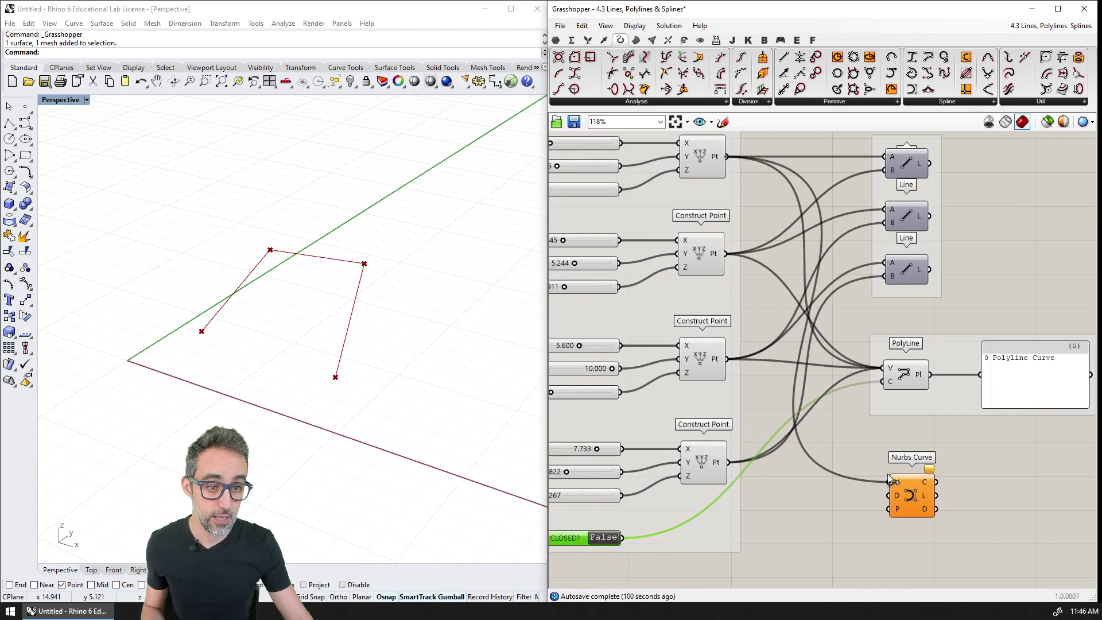
{"action": "left_click_drag", "start_coordinate": [727, 254], "coordinate": [877, 474], "text": "shift"}
{"action": "left_click_drag", "start_coordinate": [728, 358], "coordinate": [891, 497], "text": "shift"}
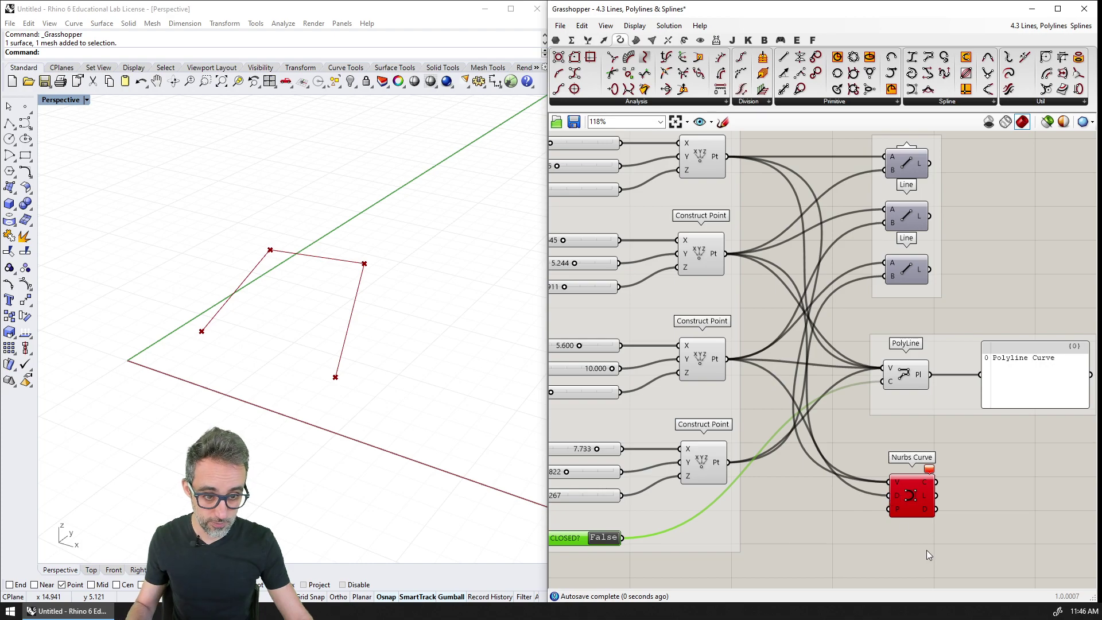
{"action": "key", "text": "ctrl+z"}
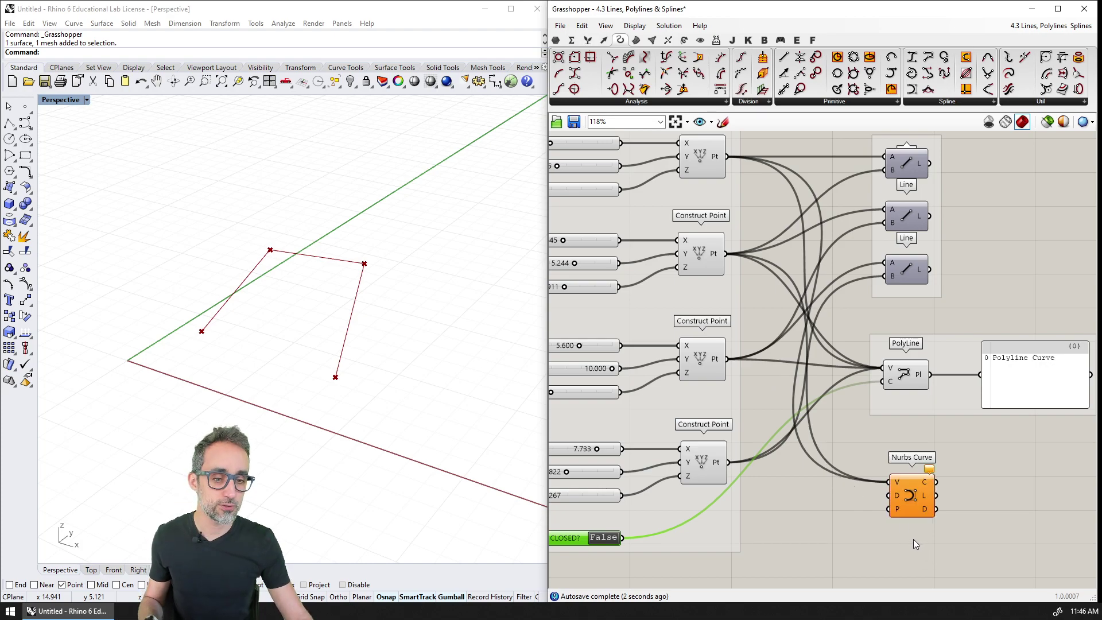
{"action": "left_click_drag", "start_coordinate": [728, 359], "coordinate": [889, 482], "text": "shift"}
{"action": "left_click_drag", "start_coordinate": [755, 456], "coordinate": [890, 482], "text": "shift"}
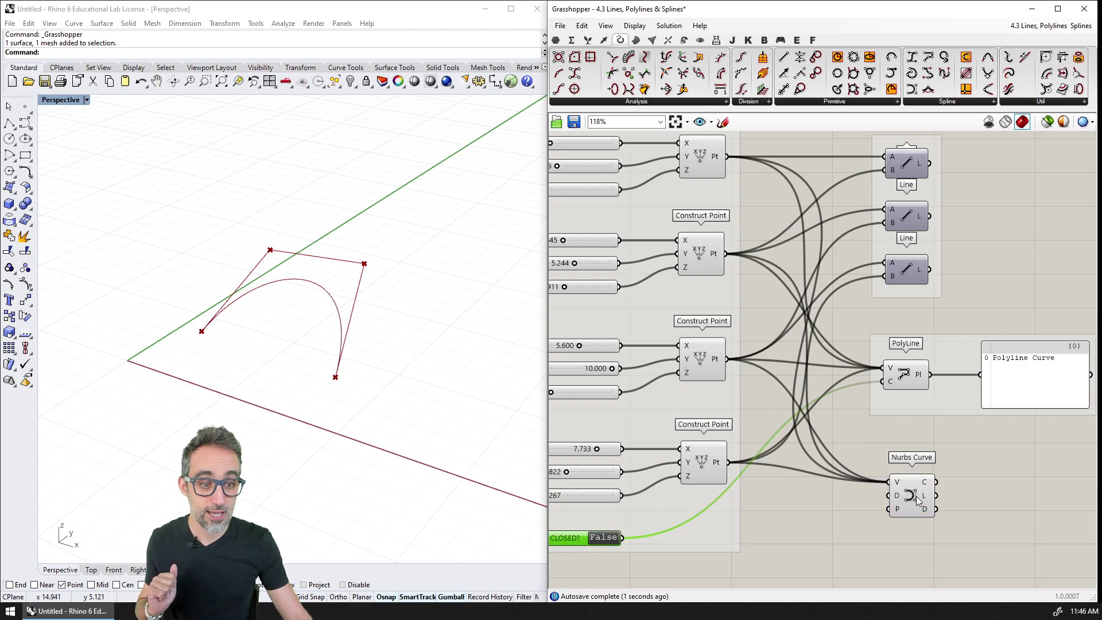
Highlight the Nurbs Curve and examine its shape against the control points from a different viewing angle in the Rhino viewport
{"action": "left_click", "coordinate": [912, 497]}
{"action": "right_click_drag", "start_coordinate": [331, 338], "coordinate": [275, 300], "text": "shift"}
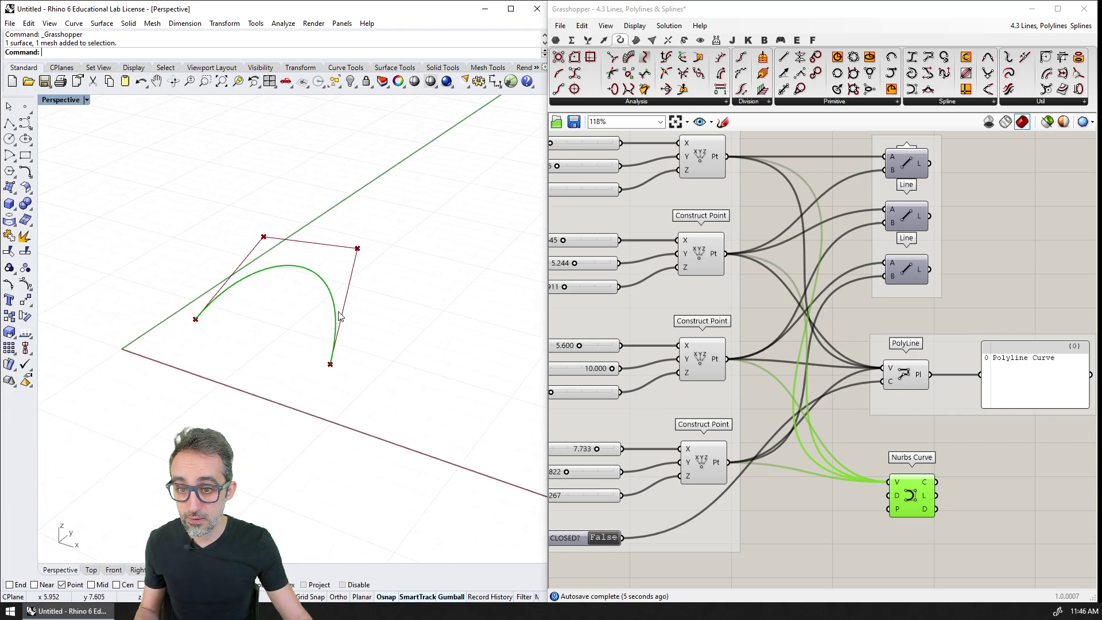
{"action": "right_click_drag", "start_coordinate": [267, 280], "coordinate": [240, 366], "text": "shift"}
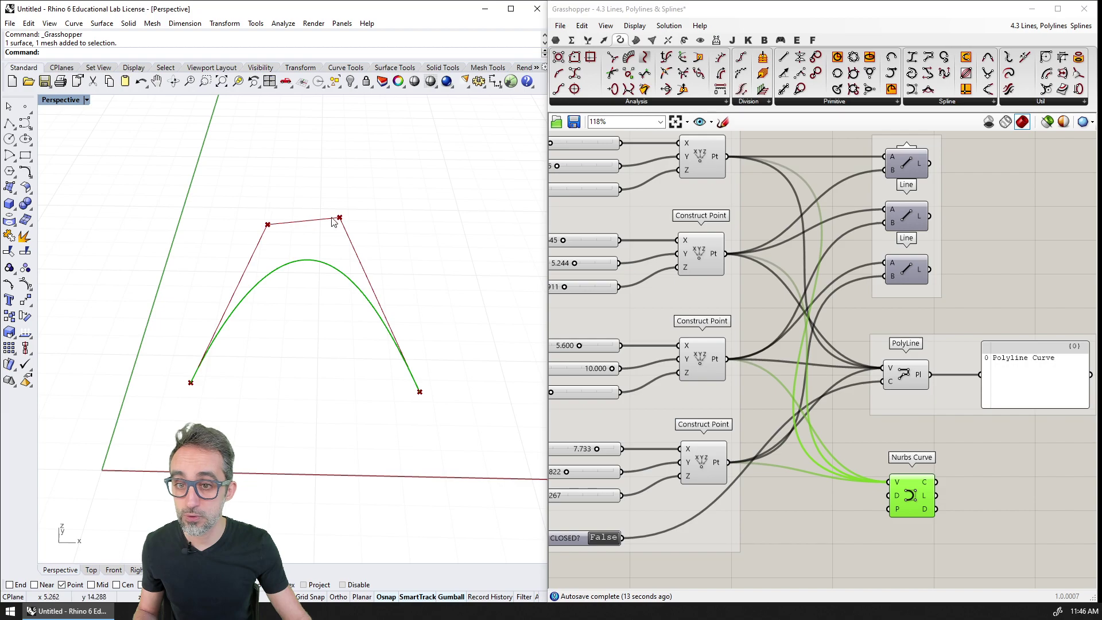
Adjust the fourth point's sliders to X 8.715, Y 3.142 and Z 0.186
{"action": "right_click_drag", "start_coordinate": [622, 345], "coordinate": [729, 332]}
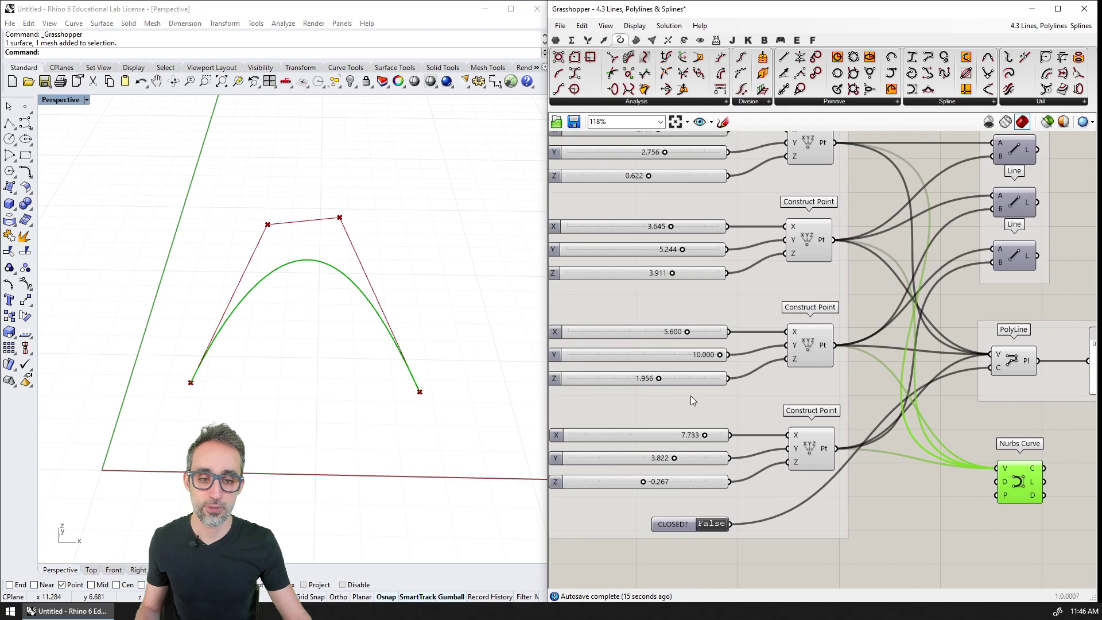
{"action": "left_click", "coordinate": [701, 438]}
{"action": "left_click_drag", "start_coordinate": [700, 438], "coordinate": [647, 482]}
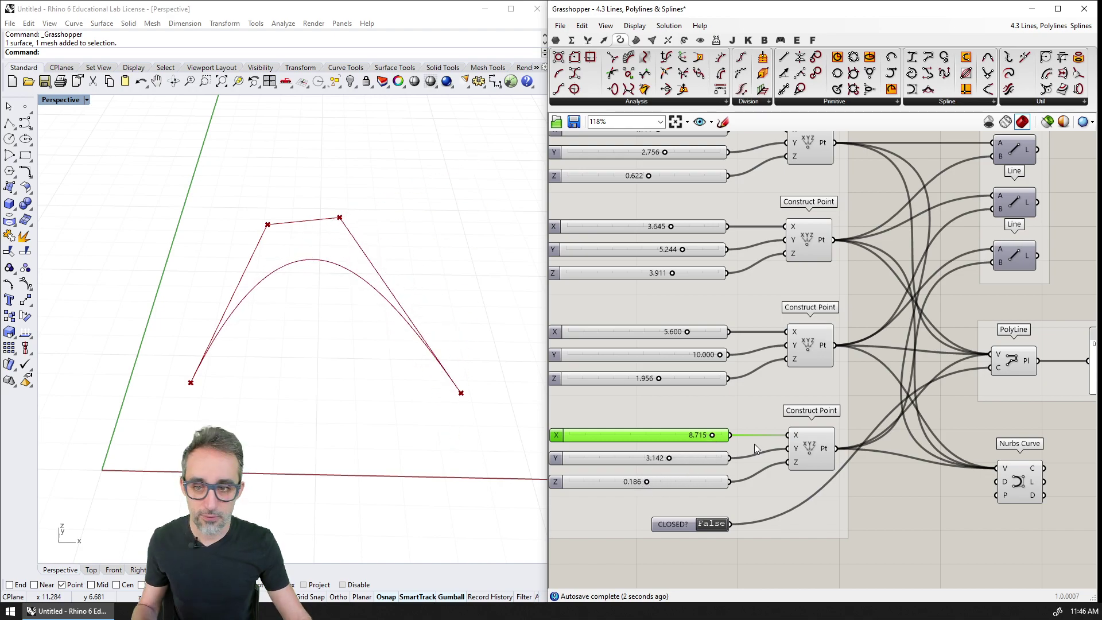
Check the Degree input of the Nurbs Curve and add a Number Slider below the CLOSED? toggle
{"action": "right_click_drag", "start_coordinate": [892, 450], "coordinate": [792, 303]}
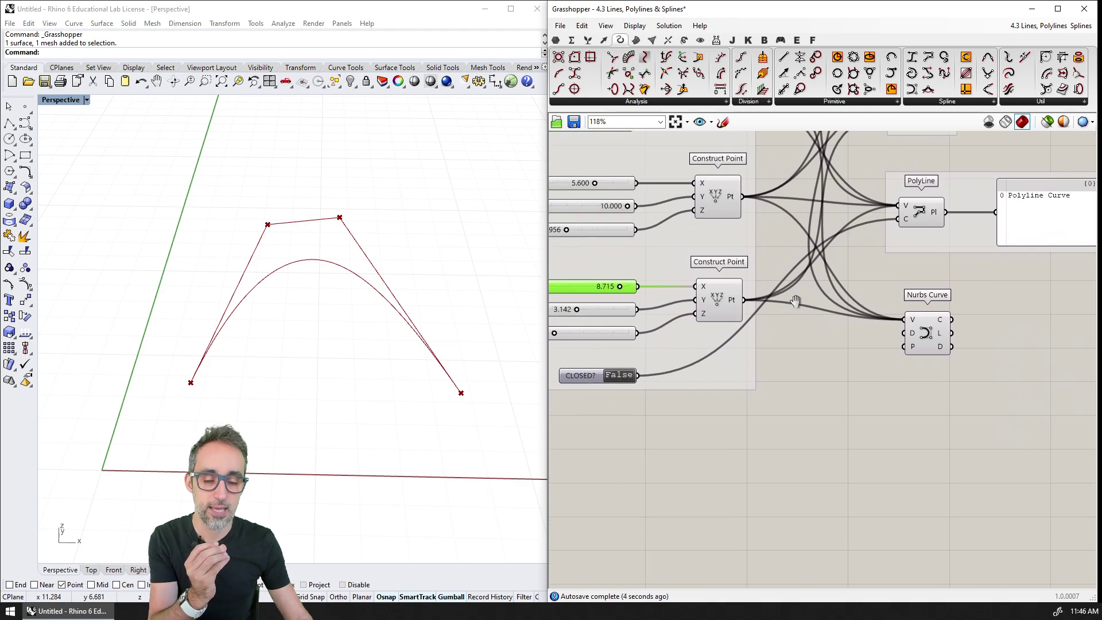
{"action": "scroll", "coordinate": [890, 365], "scroll_direction": "up", "scroll_amount": 4}
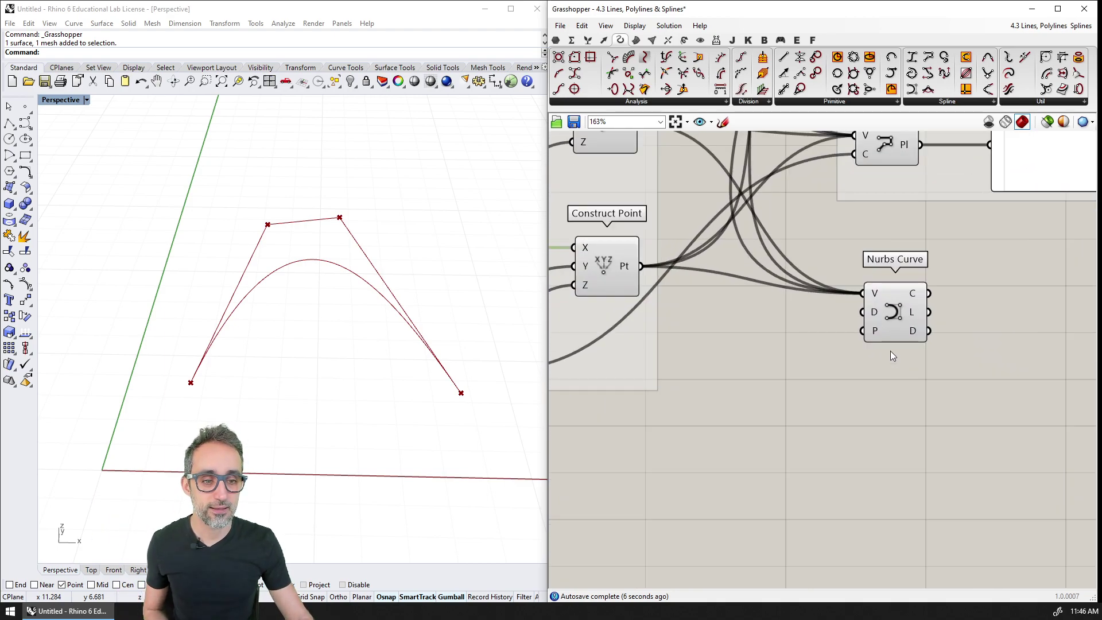
{"action": "mouse_move", "coordinate": [877, 311]}
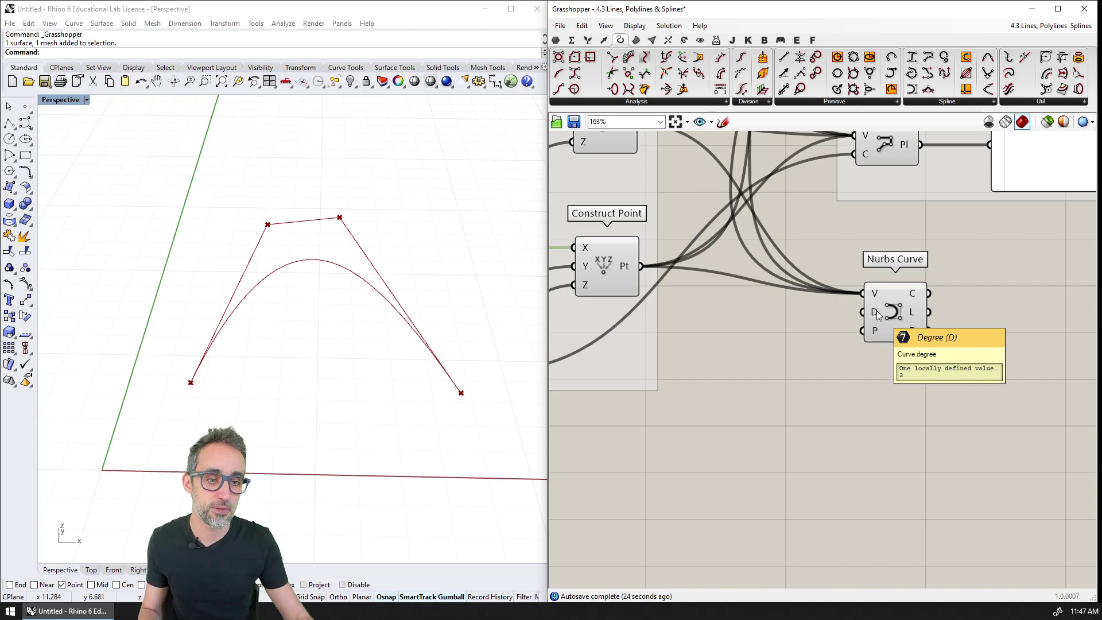
{"action": "scroll", "coordinate": [807, 304], "scroll_direction": "down", "scroll_amount": 3}
{"action": "double_click", "coordinate": [658, 445]}
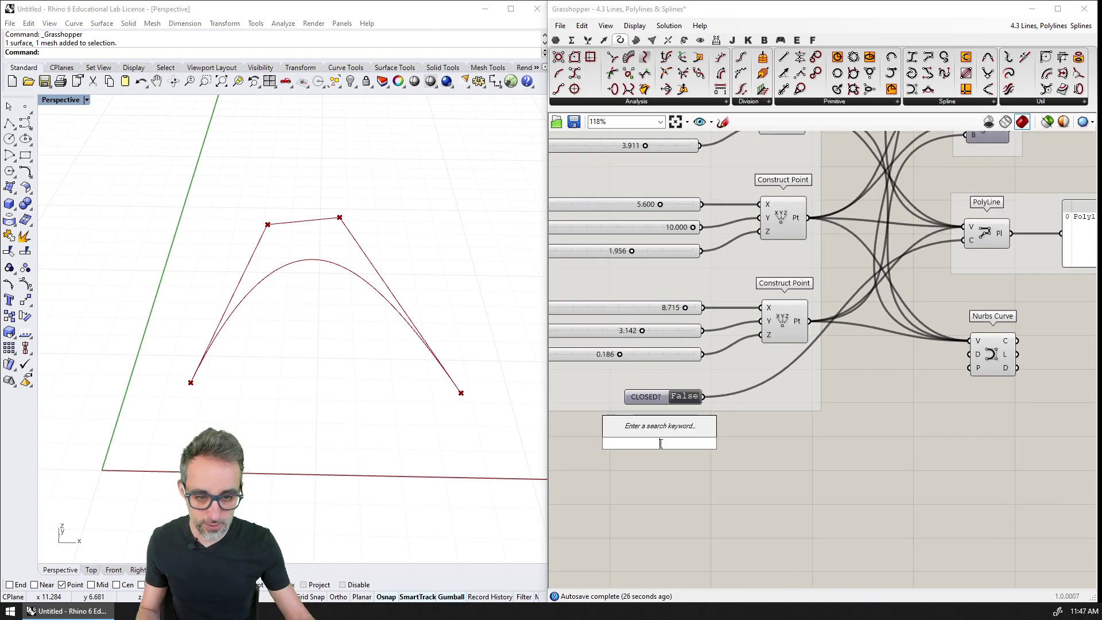
{"action": "type", "text": "slider"}
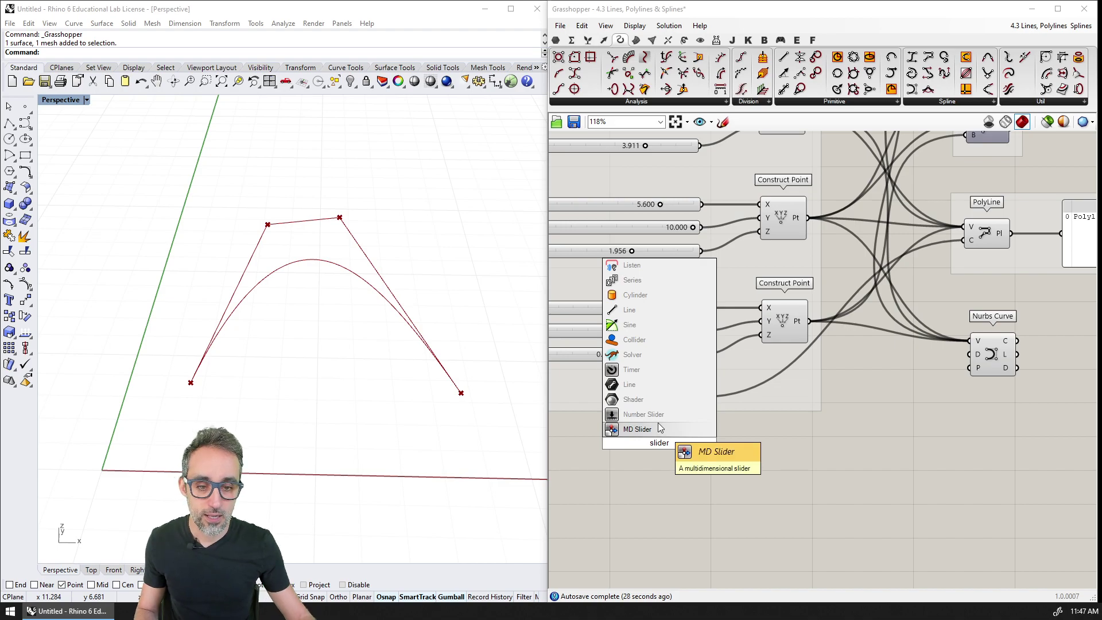
{"action": "left_click", "coordinate": [658, 415]}
Limit the new slider to integers from 1 to 3 and connect it to the Degree input of the Nurbs Curve
{"action": "right_click", "coordinate": [684, 443]}
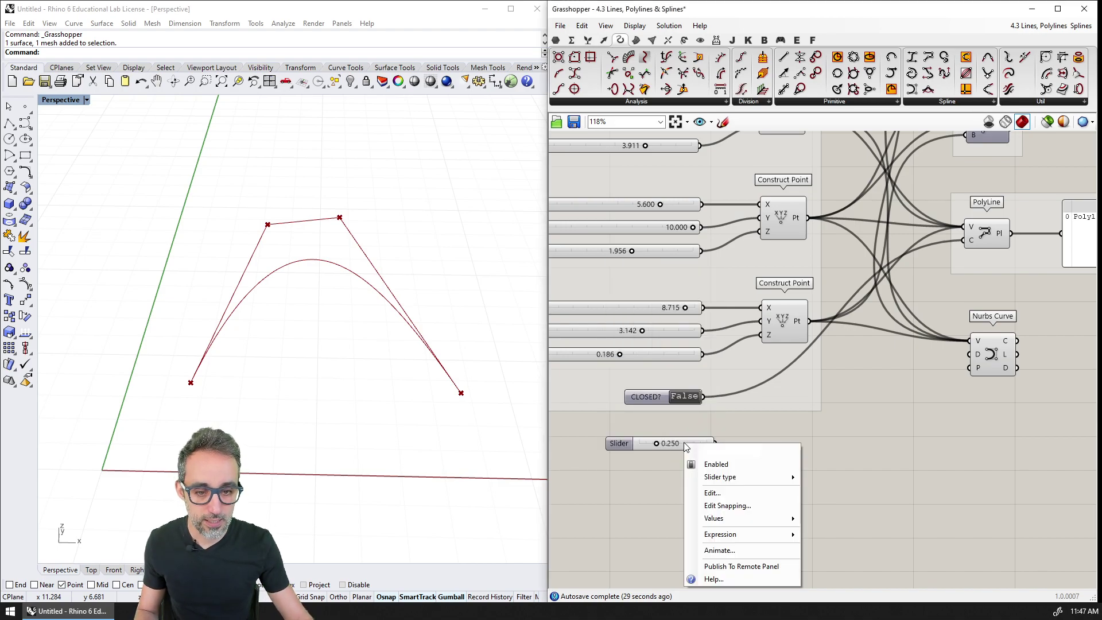
{"action": "left_click", "coordinate": [722, 494]}
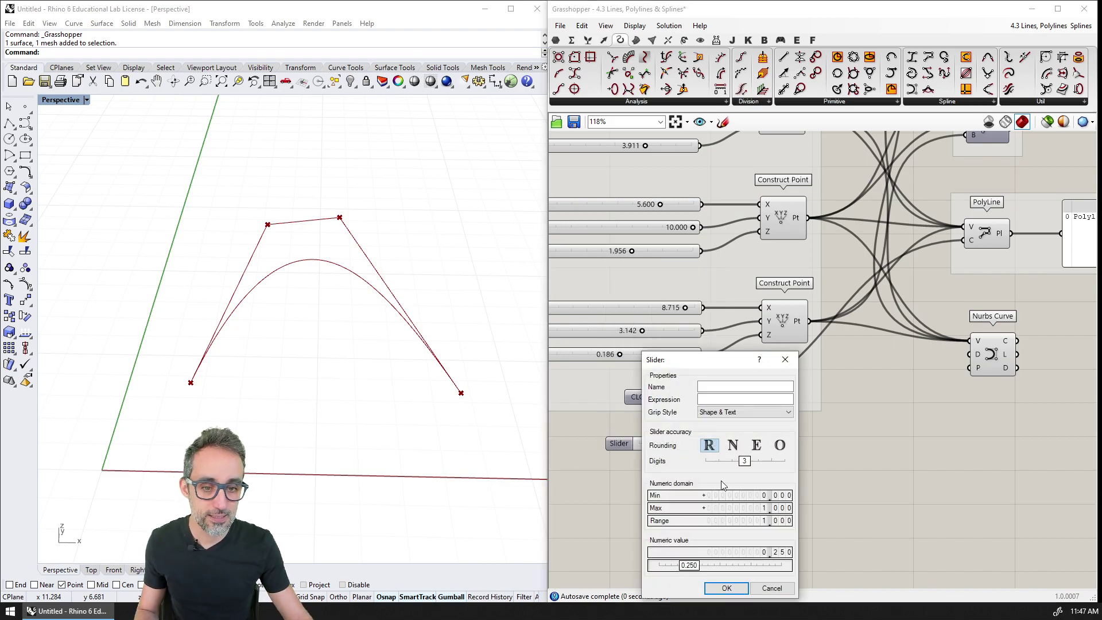
{"action": "left_click", "coordinate": [733, 446]}
{"action": "double_click", "coordinate": [756, 508]}
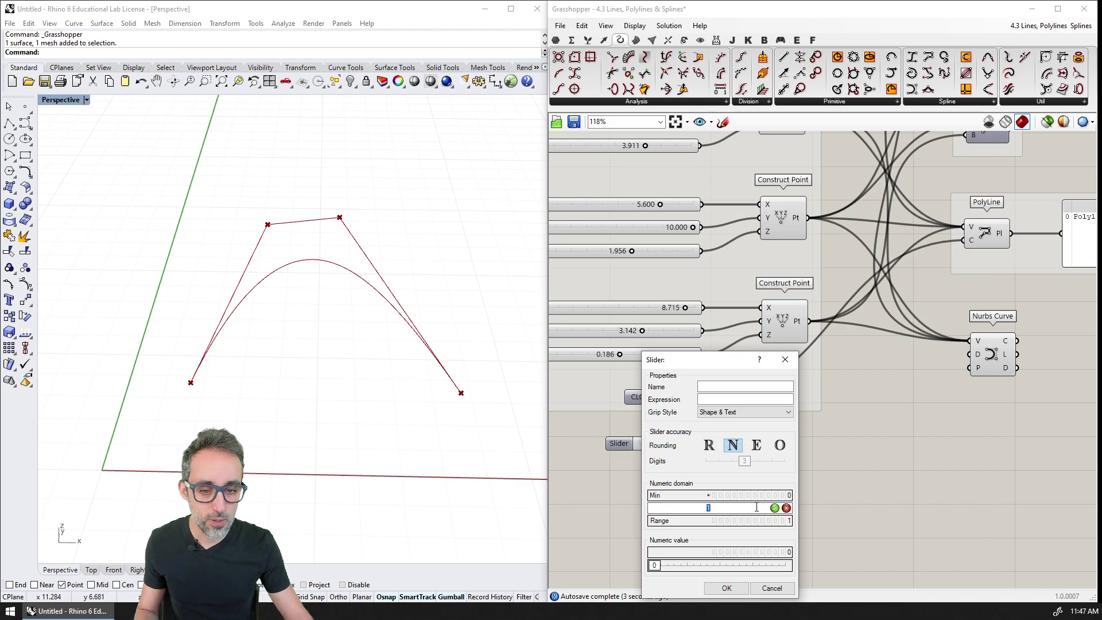
{"action": "left_click", "coordinate": [756, 495]}
{"action": "double_click", "coordinate": [756, 495]}
{"action": "type", "text": "01"}
{"action": "type", "text": "1"}
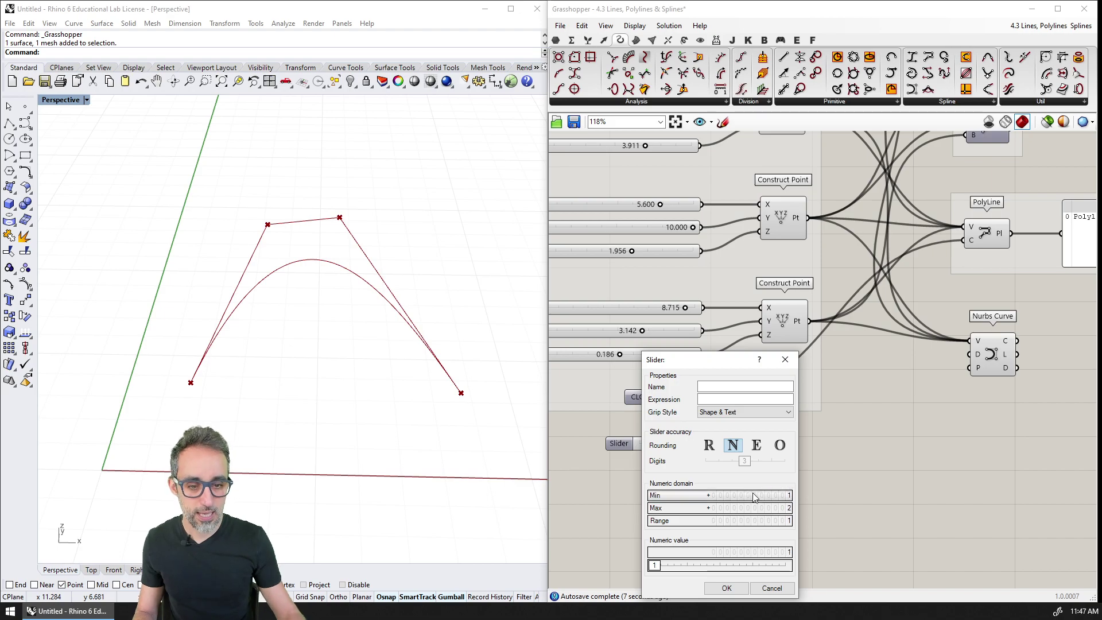
{"action": "double_click", "coordinate": [750, 508]}
{"action": "type", "text": "3"}
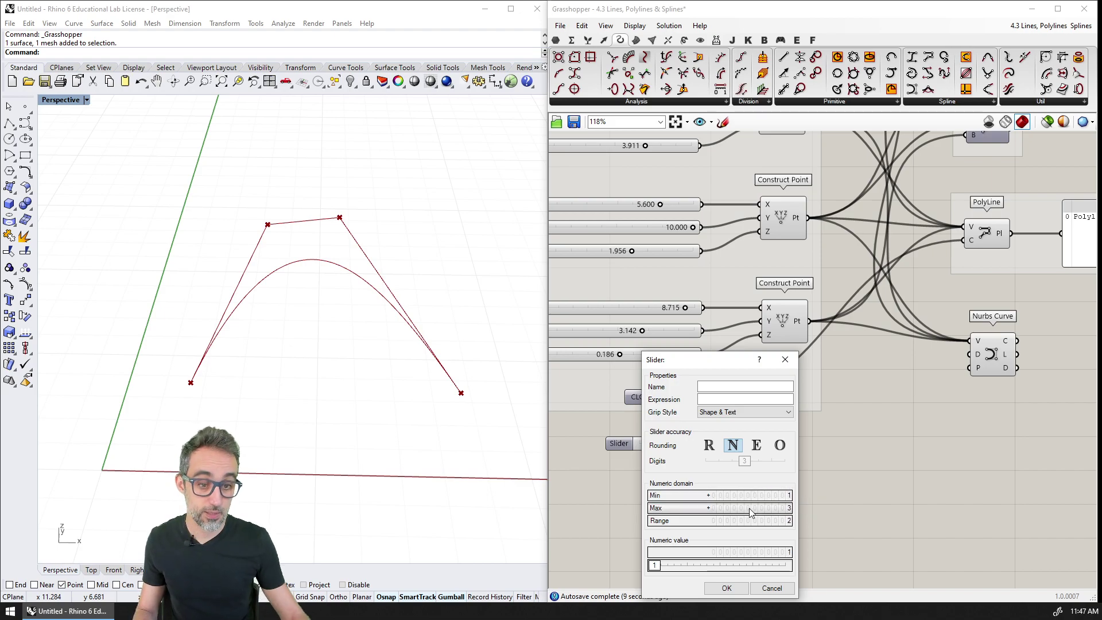
{"action": "left_click", "coordinate": [727, 589]}
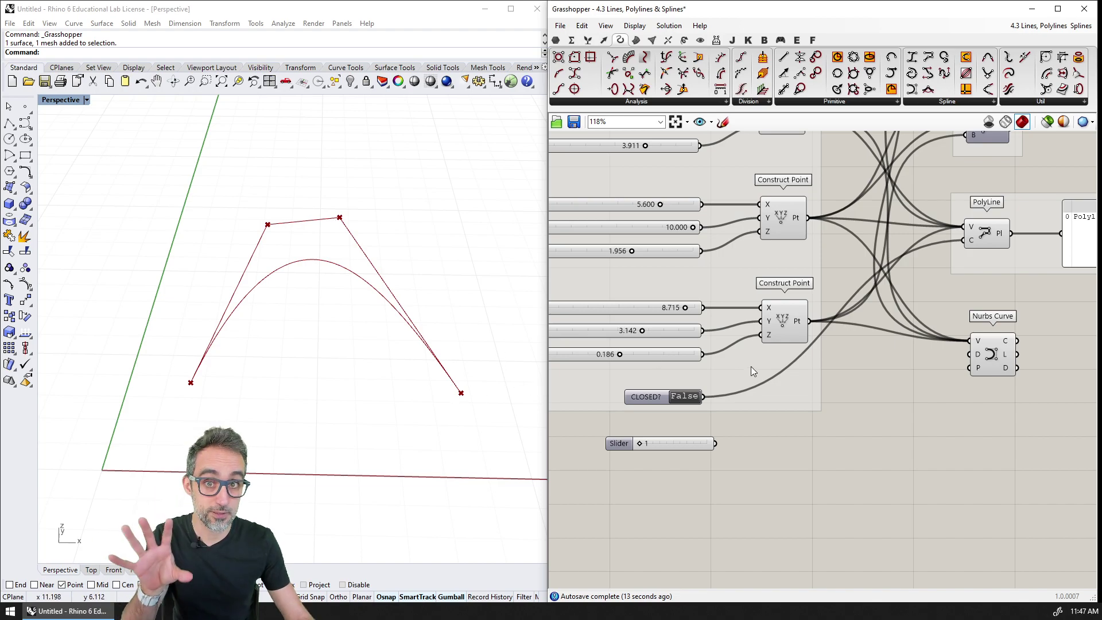
{"action": "left_click_drag", "start_coordinate": [694, 446], "coordinate": [969, 355]}
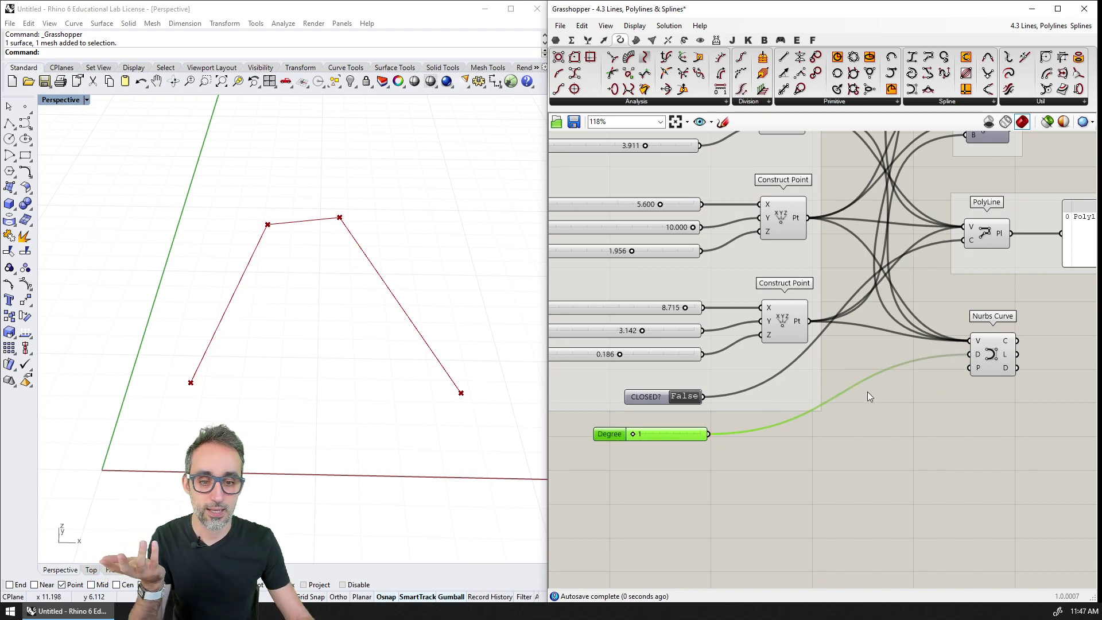
Hide the PolyLine preview and set the Degree slider to 2, comparing the resulting curve with the highlighted polyline
{"action": "left_click", "coordinate": [989, 241]}
{"action": "right_click_drag", "start_coordinate": [1015, 276], "coordinate": [949, 302]}
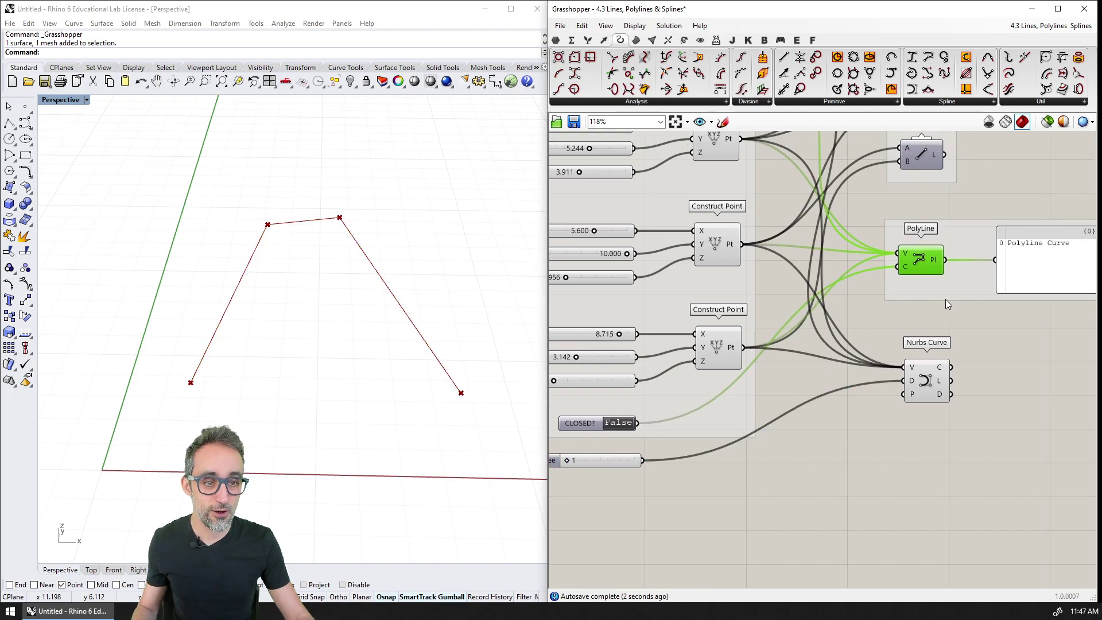
{"action": "right_click_drag", "start_coordinate": [878, 388], "coordinate": [989, 323]}
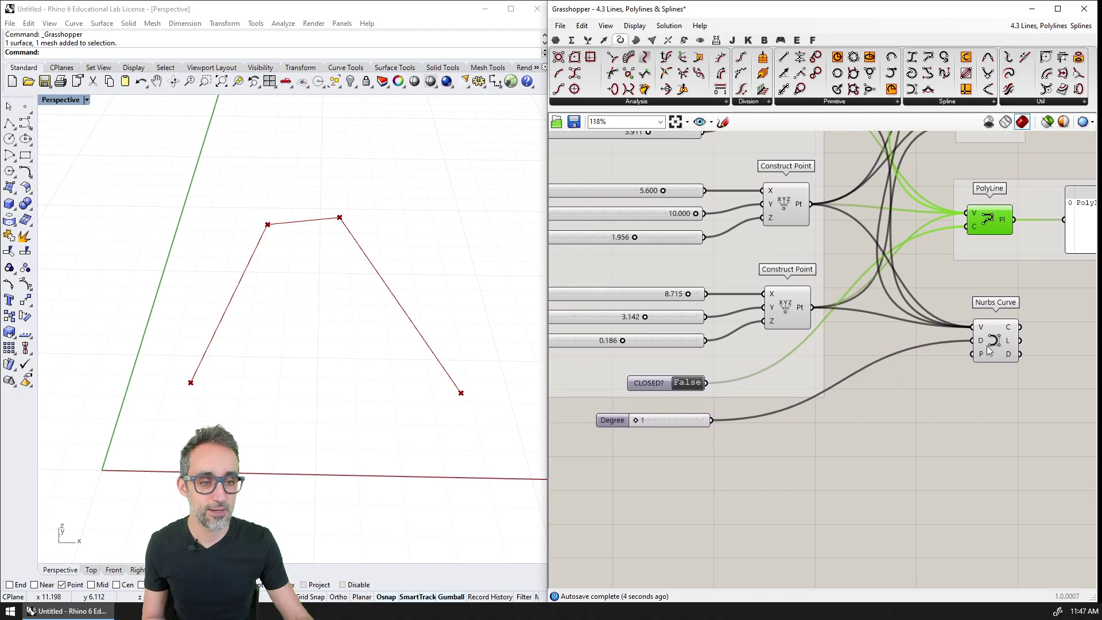
{"action": "left_click", "coordinate": [636, 442]}
{"action": "left_click_drag", "start_coordinate": [634, 422], "coordinate": [657, 422]}
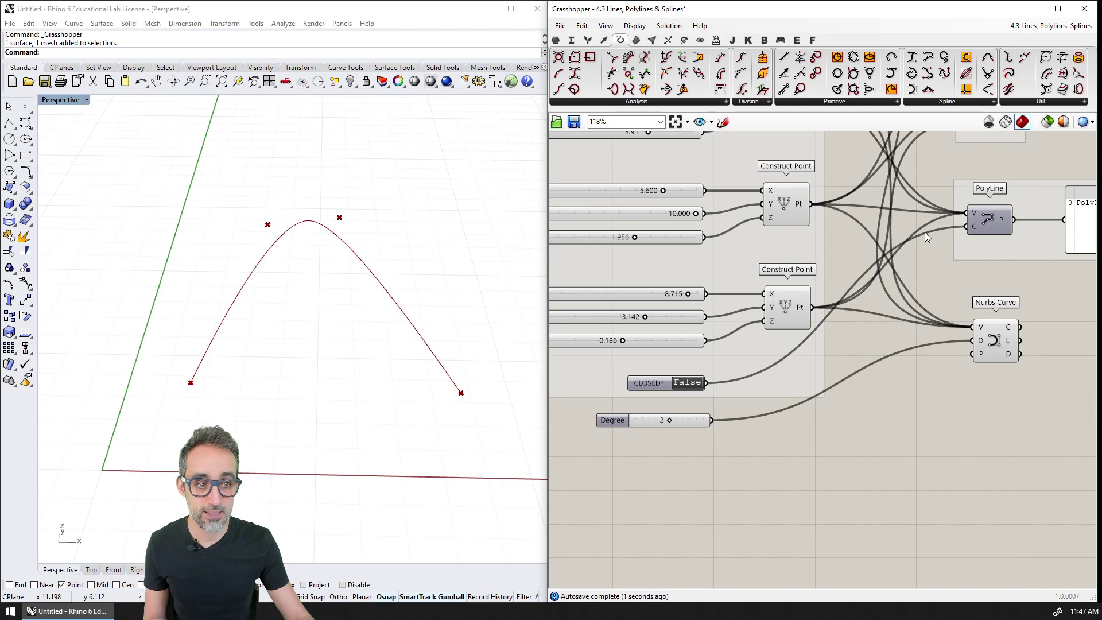
{"action": "left_click", "coordinate": [982, 216]}
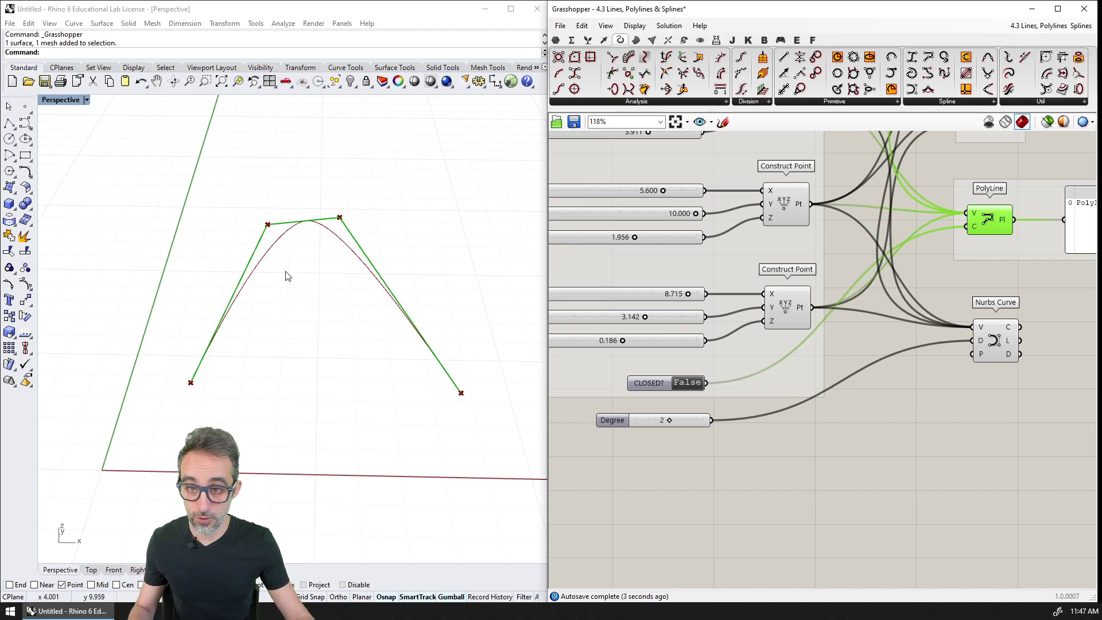
Set the Degree slider to 3 and hide the PolyLine preview so only the spline is displayed
{"action": "left_click_drag", "start_coordinate": [669, 420], "coordinate": [728, 422]}
{"action": "key", "text": "ctrl+q"}
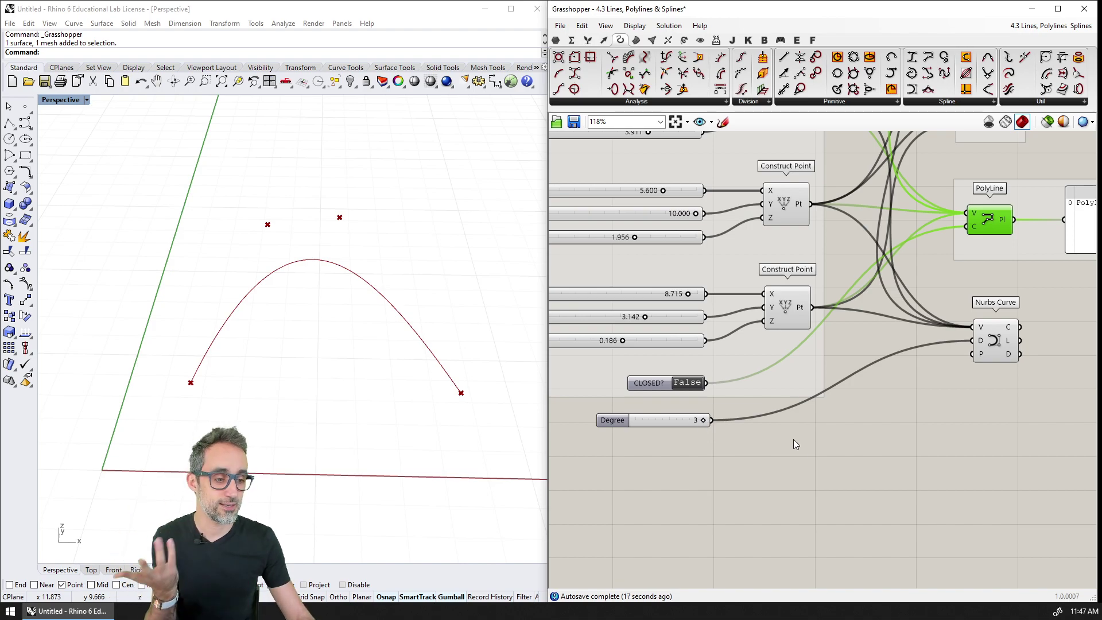
Check the Periodic input of the Nurbs Curve and connect the CLOSED? toggle to it
{"action": "right_click_drag", "start_coordinate": [859, 462], "coordinate": [789, 463]}
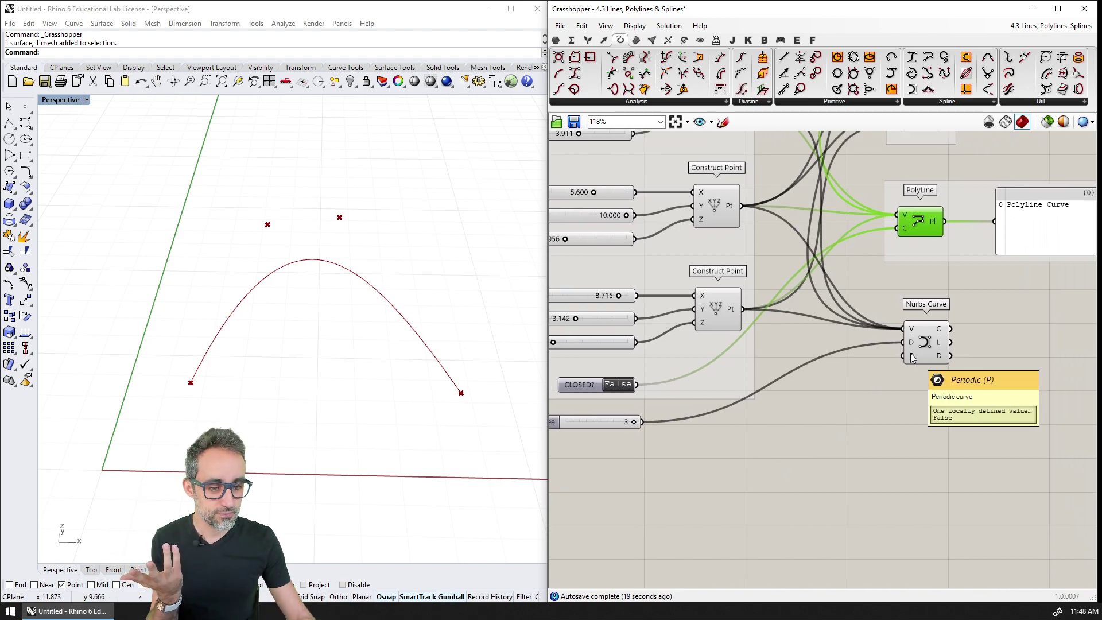
{"action": "scroll", "coordinate": [912, 355], "scroll_direction": "up", "scroll_amount": 2}
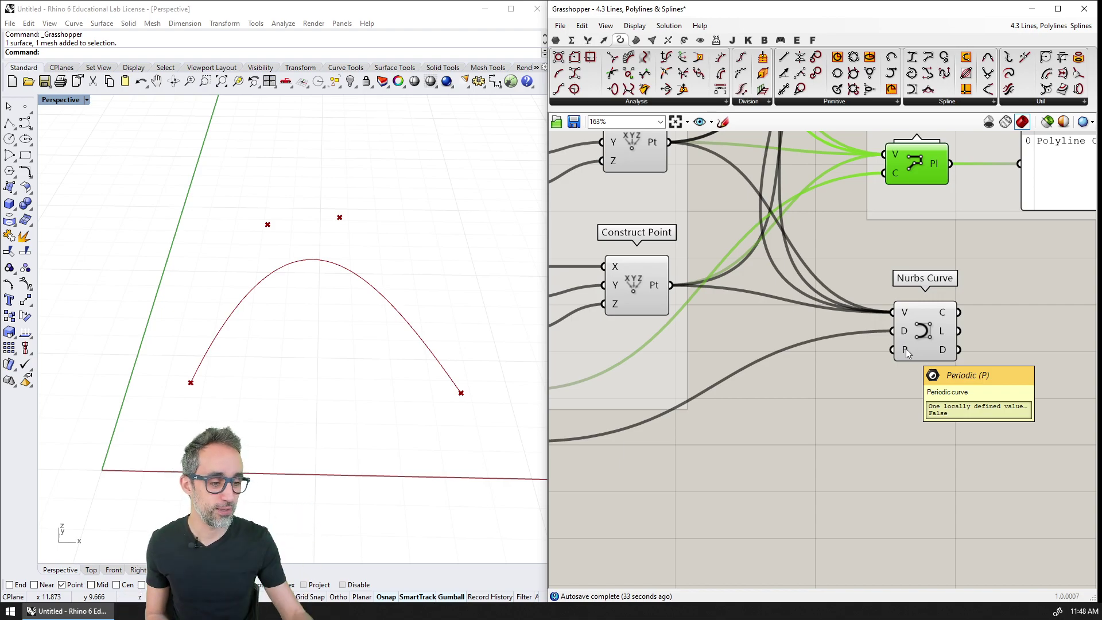
{"action": "scroll", "coordinate": [821, 360], "scroll_direction": "down", "scroll_amount": 1}
{"action": "left_click_drag", "start_coordinate": [658, 387], "coordinate": [970, 355]}
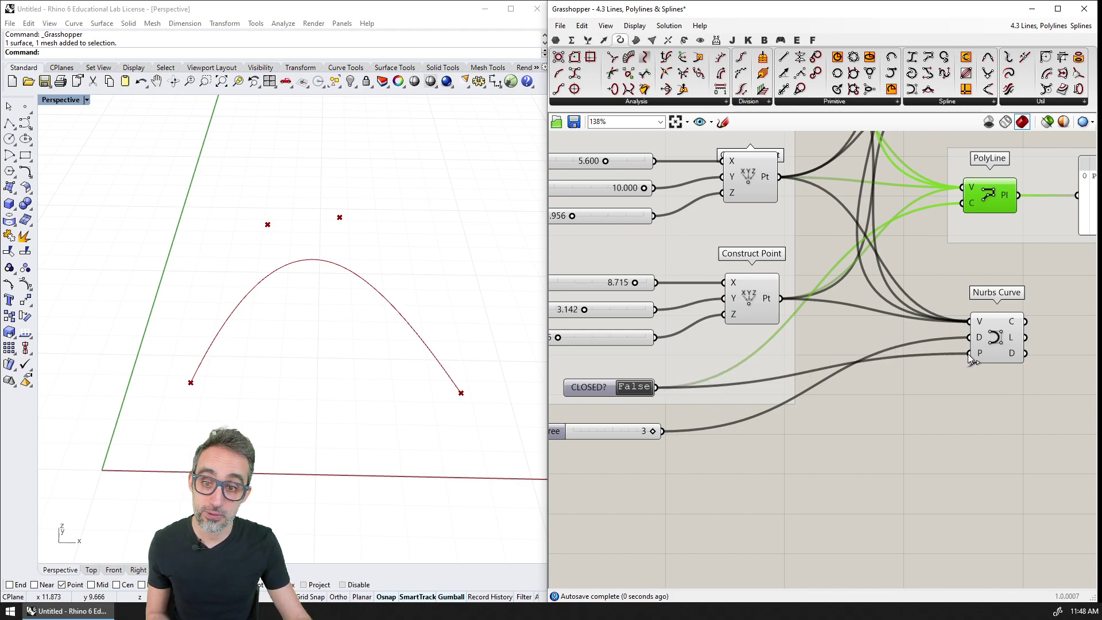
Test the spline with CLOSED? set to True and Degree 2, comparing it with the polyline, and return the toggle to False
{"action": "scroll", "coordinate": [720, 370], "scroll_direction": "down", "scroll_amount": 1}
{"action": "left_click", "coordinate": [631, 373]}
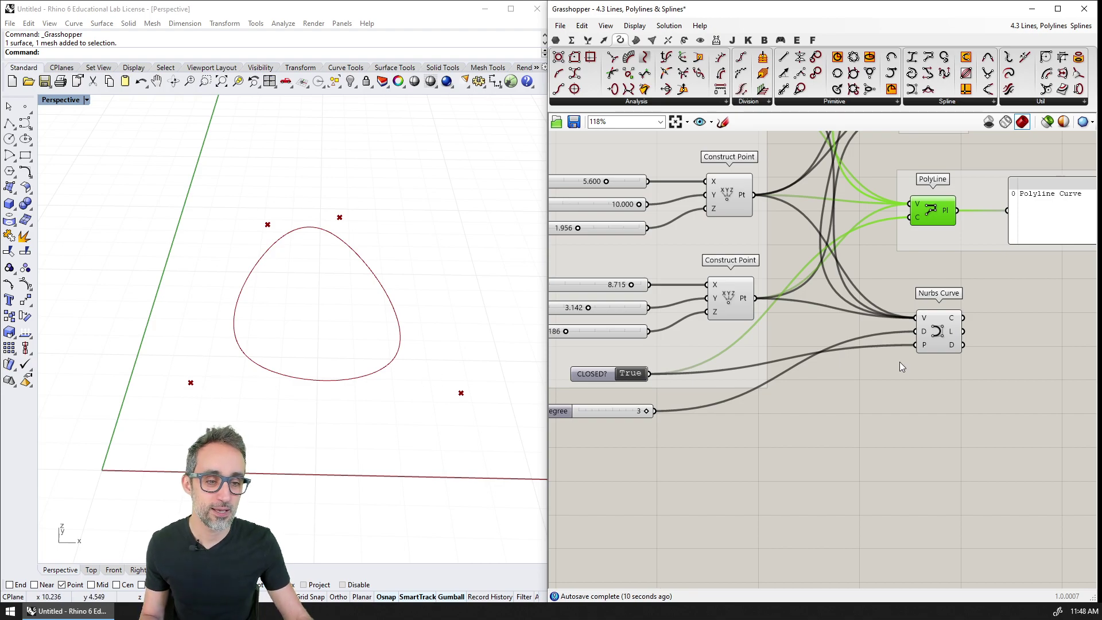
{"action": "left_click_drag", "start_coordinate": [645, 411], "coordinate": [611, 411]}
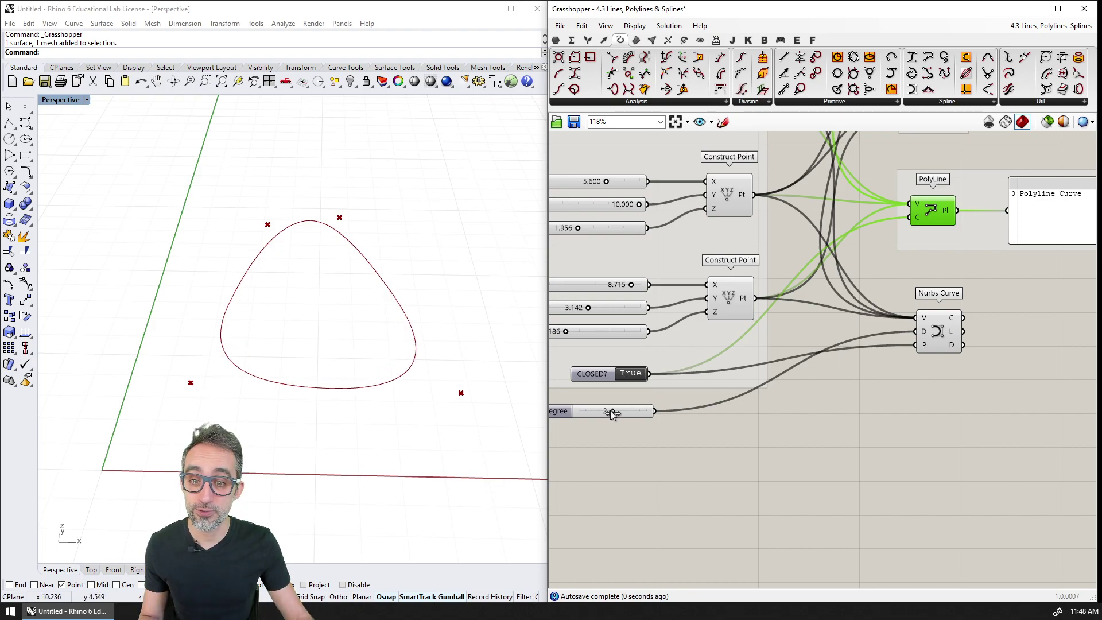
{"action": "left_click", "coordinate": [931, 228]}
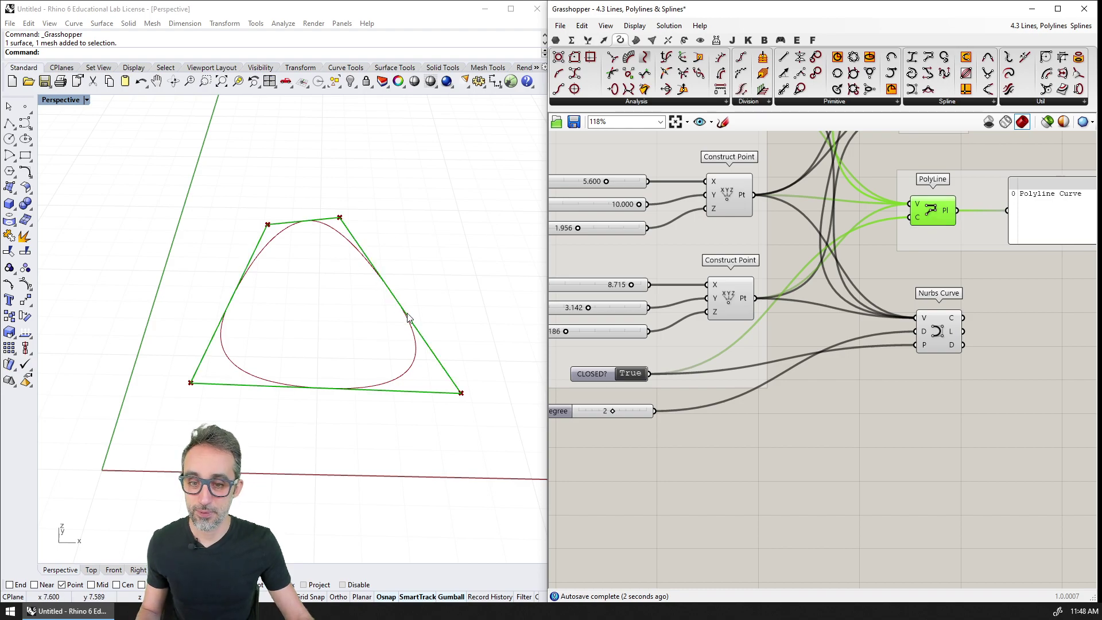
{"action": "left_click", "coordinate": [921, 216]}
{"action": "mouse_move", "coordinate": [614, 413]}
{"action": "left_mouse_down"}
{"action": "mouse_move", "coordinate": [586, 415]}
{"action": "mouse_move", "coordinate": [610, 412]}
{"action": "left_mouse_up"}
{"action": "double_click", "coordinate": [630, 373]}
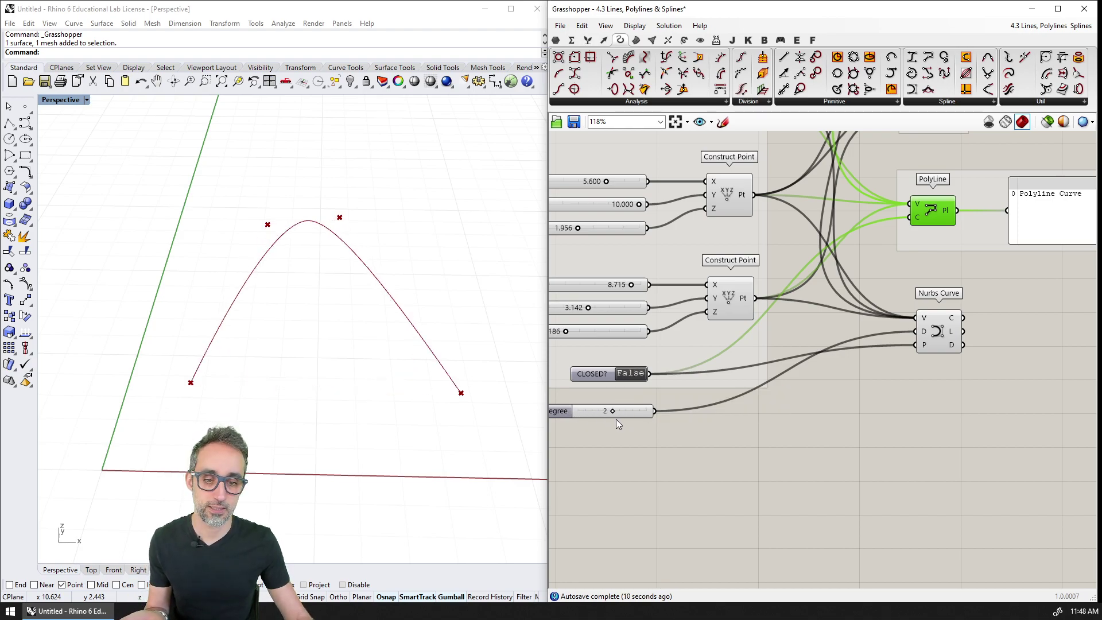
Add a Panel beside the Nurbs Curve component, connect it to the Curve output and line it up with that output
{"action": "right_click_drag", "start_coordinate": [856, 411], "coordinate": [708, 411]}
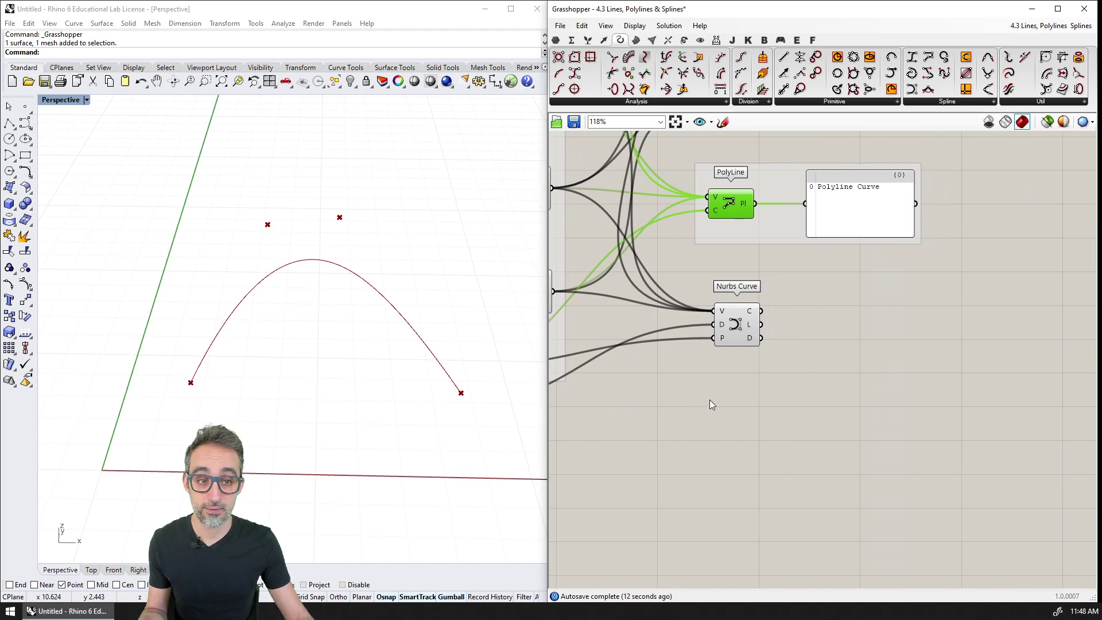
{"action": "left_click", "coordinate": [841, 211]}
{"action": "scroll", "coordinate": [761, 327], "scroll_direction": "up", "scroll_amount": 3}
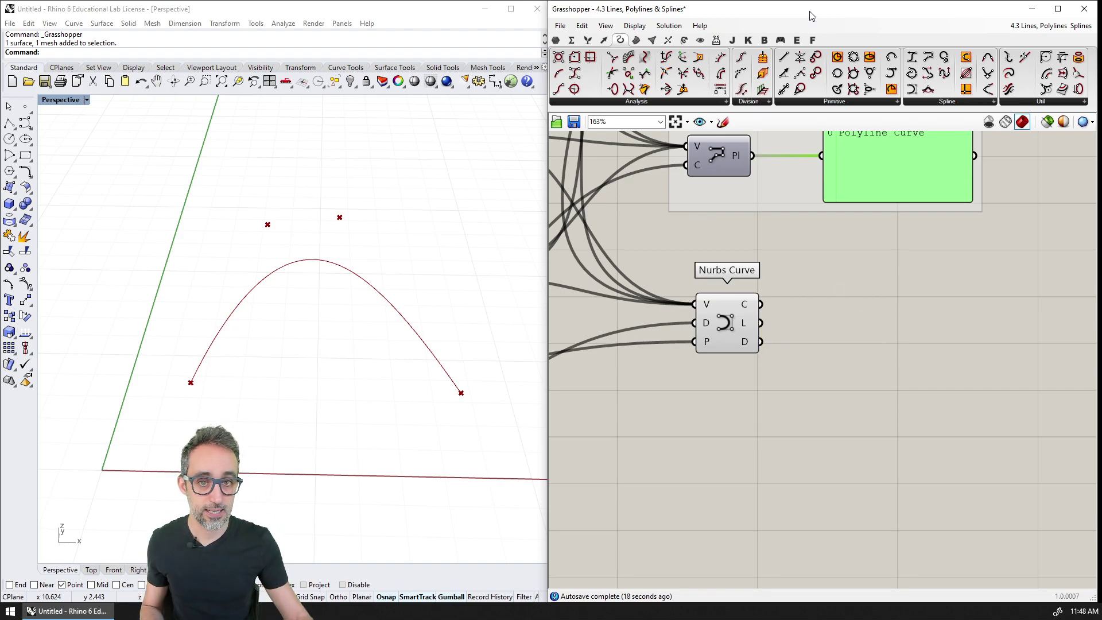
{"action": "double_click", "coordinate": [846, 319]}
{"action": "type", "text": "panel"}
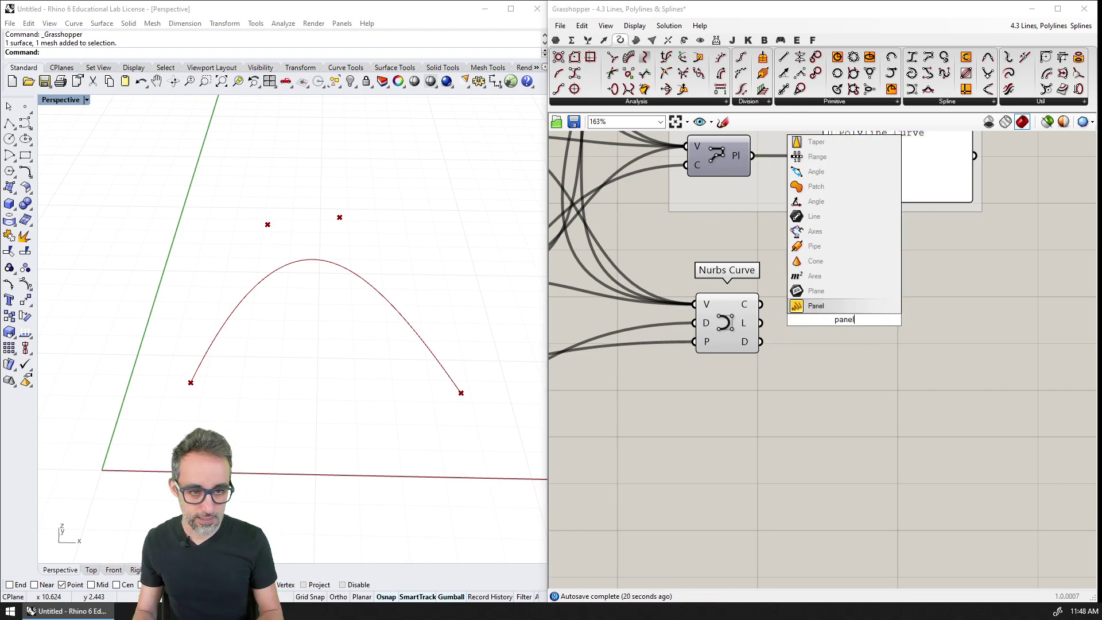
{"action": "key", "text": "Return"}
{"action": "left_click", "coordinate": [904, 315]}
{"action": "left_click_drag", "start_coordinate": [904, 314], "coordinate": [917, 308]}
{"action": "left_click_drag", "start_coordinate": [761, 304], "coordinate": [840, 308]}
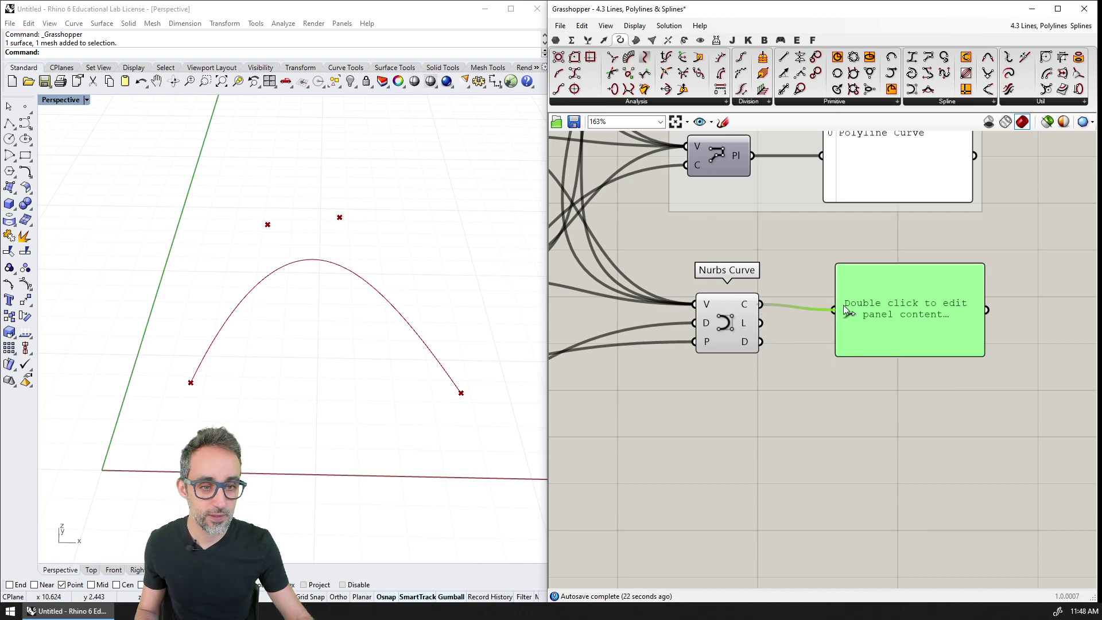
{"action": "left_click_drag", "start_coordinate": [900, 331], "coordinate": [897, 327]}
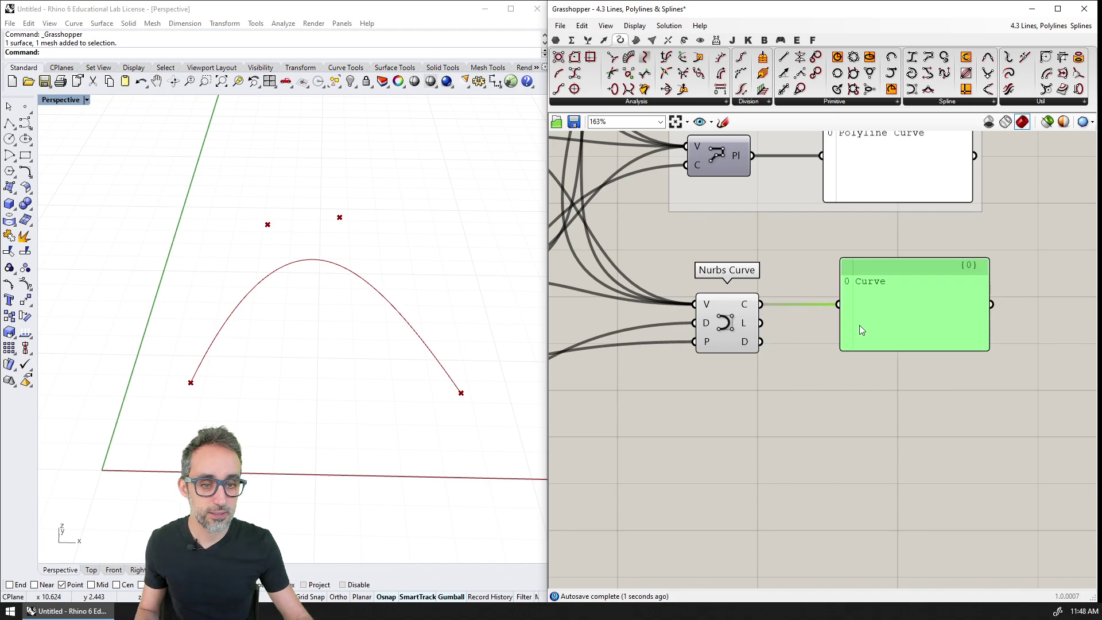
Shorten the panel, place two copies below it and connect them to the Length and Domain outputs of the Nurbs Curve
{"action": "mouse_move", "coordinate": [747, 325]}
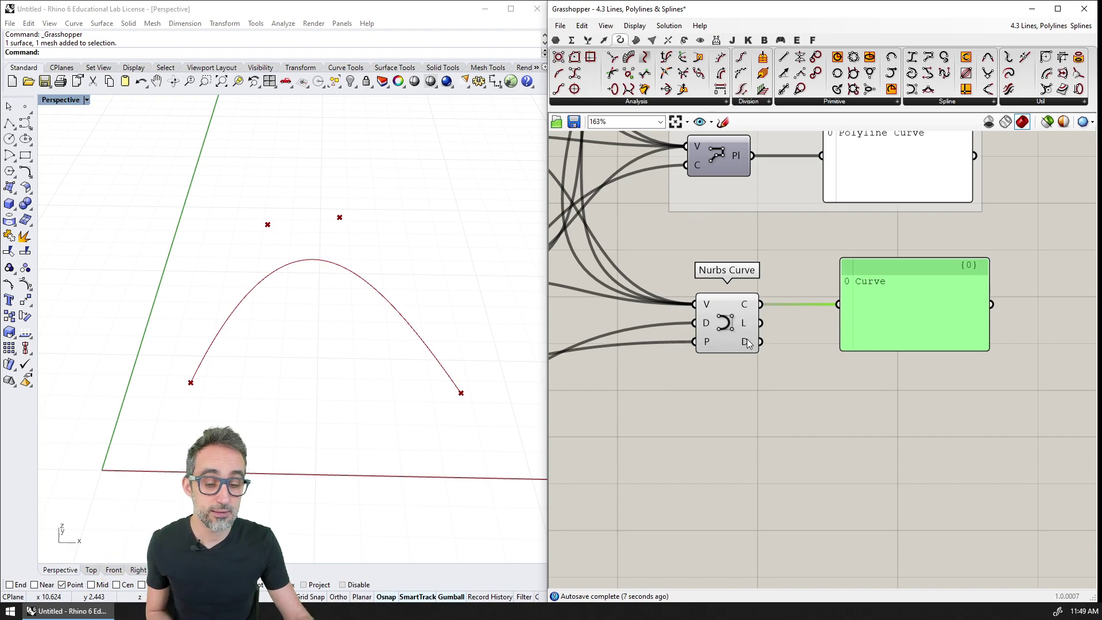
{"action": "mouse_move", "coordinate": [748, 343]}
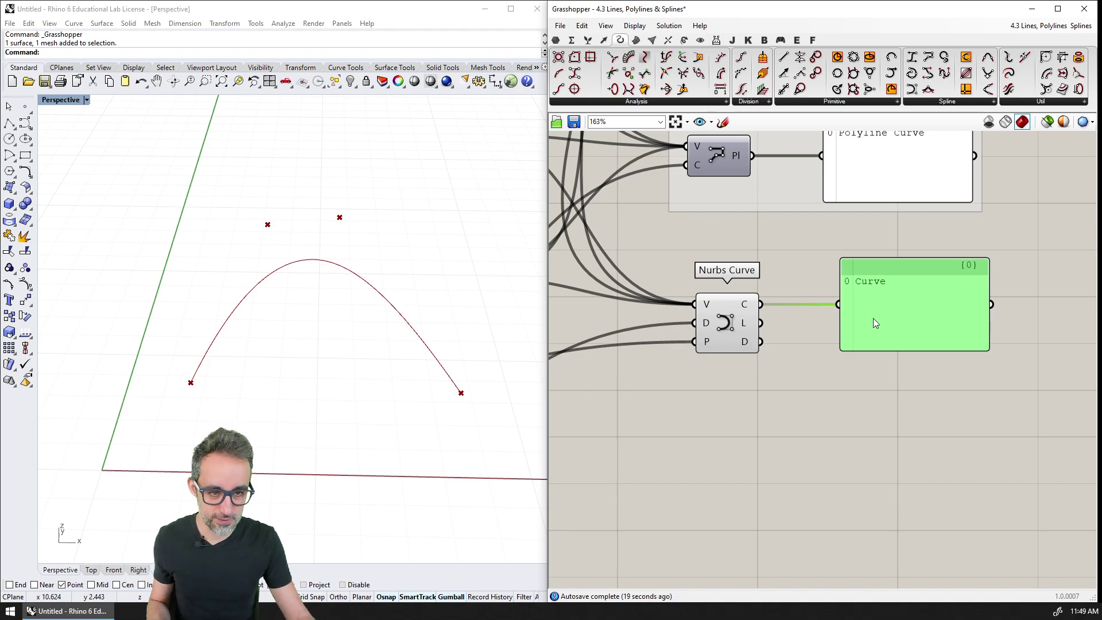
{"action": "left_click_drag", "start_coordinate": [896, 349], "coordinate": [874, 394]}
{"action": "left_click_drag", "start_coordinate": [761, 323], "coordinate": [840, 353]}
{"action": "left_click_drag", "start_coordinate": [760, 342], "coordinate": [839, 404]}
{"action": "left_click_drag", "start_coordinate": [947, 454], "coordinate": [915, 274]}
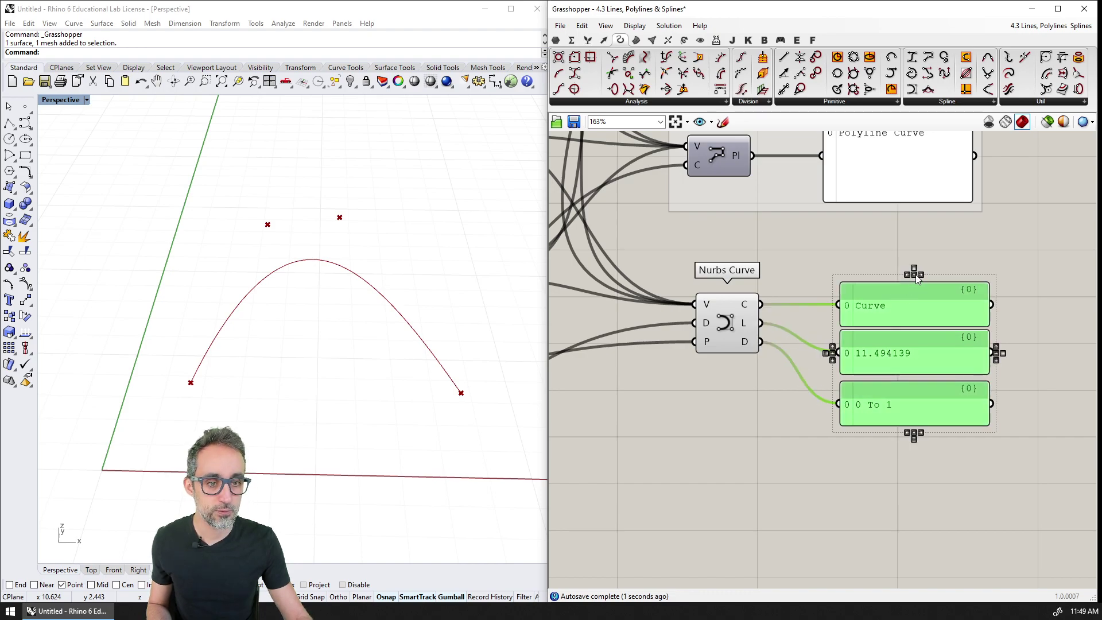
Group the Nurbs Curve component with its three output panels
{"action": "left_click", "coordinate": [926, 233]}
{"action": "right_click_drag", "start_coordinate": [978, 267], "coordinate": [970, 268]}
{"action": "left_click_drag", "start_coordinate": [980, 266], "coordinate": [662, 477]}
{"action": "key", "text": "ctrl+g"}
{"action": "left_click", "coordinate": [795, 483]}
{"action": "scroll", "coordinate": [790, 462], "scroll_direction": "down", "scroll_amount": 2}
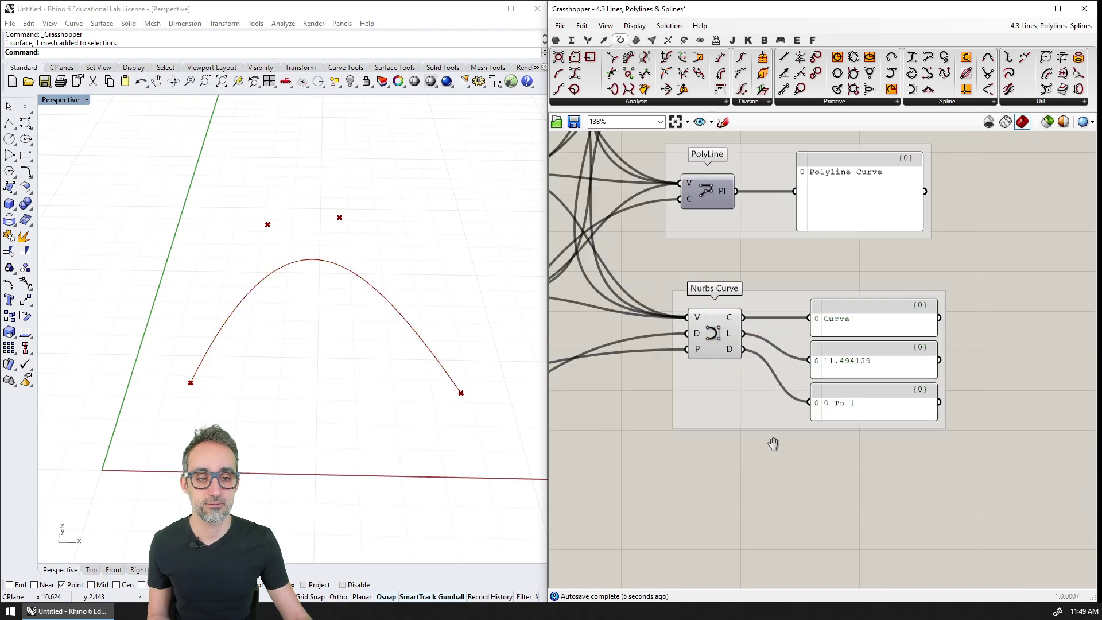
{"action": "scroll", "coordinate": [759, 329], "scroll_direction": "up", "scroll_amount": 2}
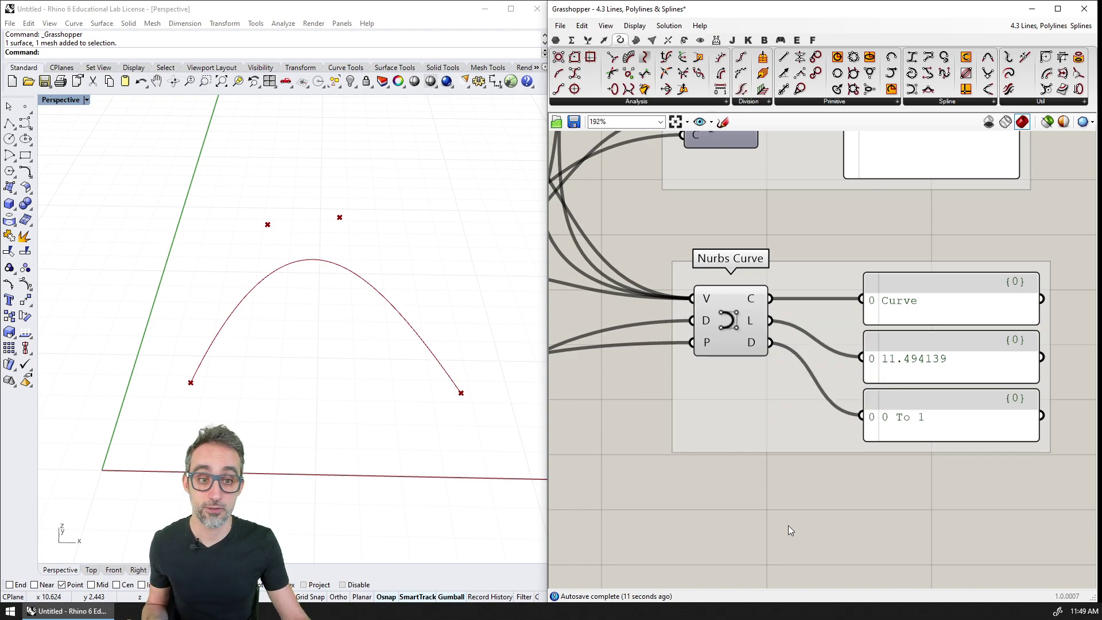
{"action": "scroll", "coordinate": [749, 486], "scroll_direction": "down", "scroll_amount": 2}
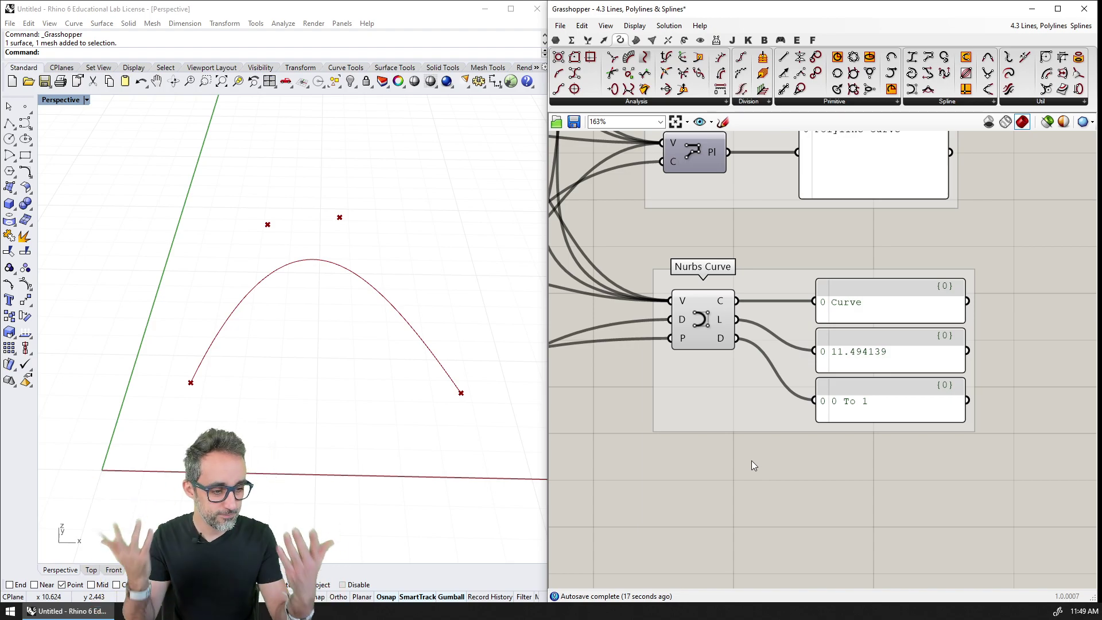
{"action": "scroll", "coordinate": [752, 461], "scroll_direction": "down", "scroll_amount": 1}
{"action": "right_click_drag", "start_coordinate": [768, 266], "coordinate": [779, 251]}
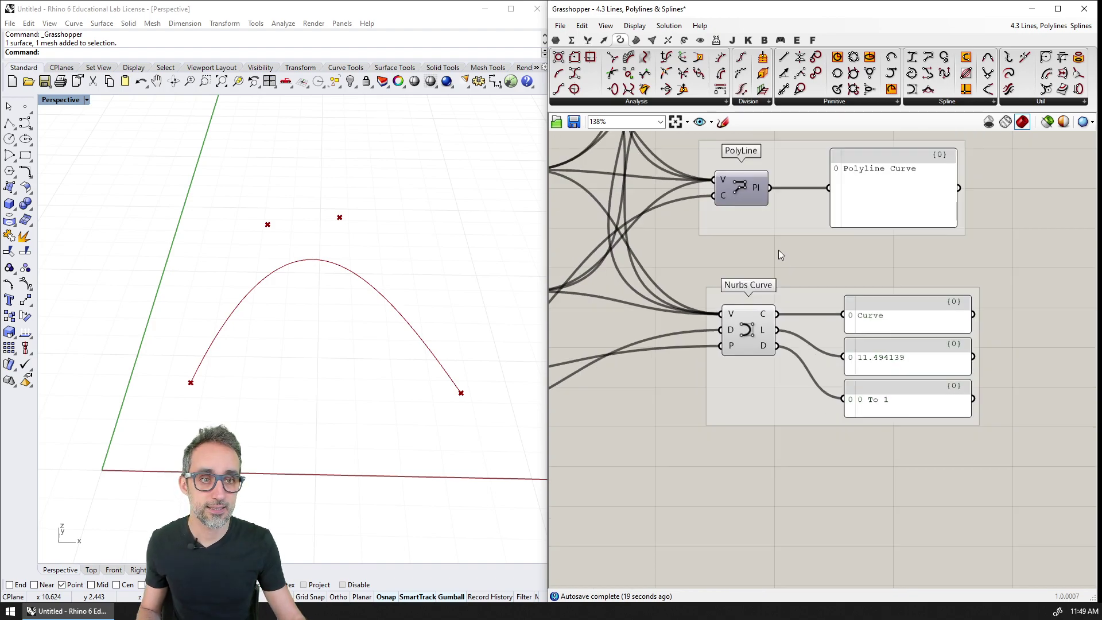
Add an Interpolate component below the Nurbs Curve group and check its Vertices input
{"action": "scroll", "coordinate": [728, 293], "scroll_direction": "down", "scroll_amount": 3}
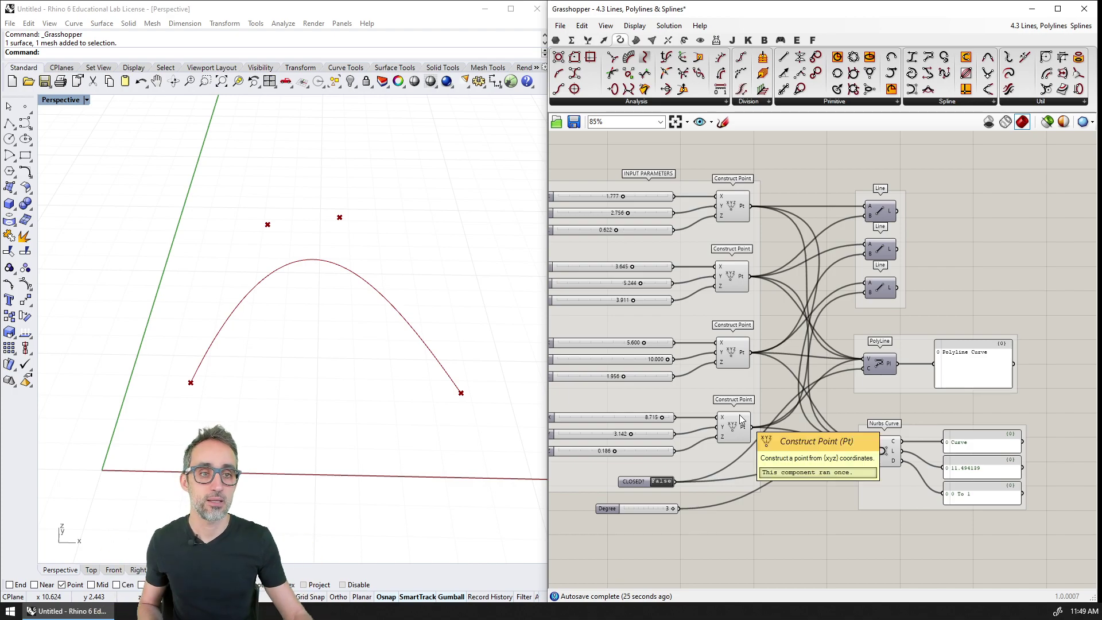
{"action": "left_click", "coordinate": [951, 104]}
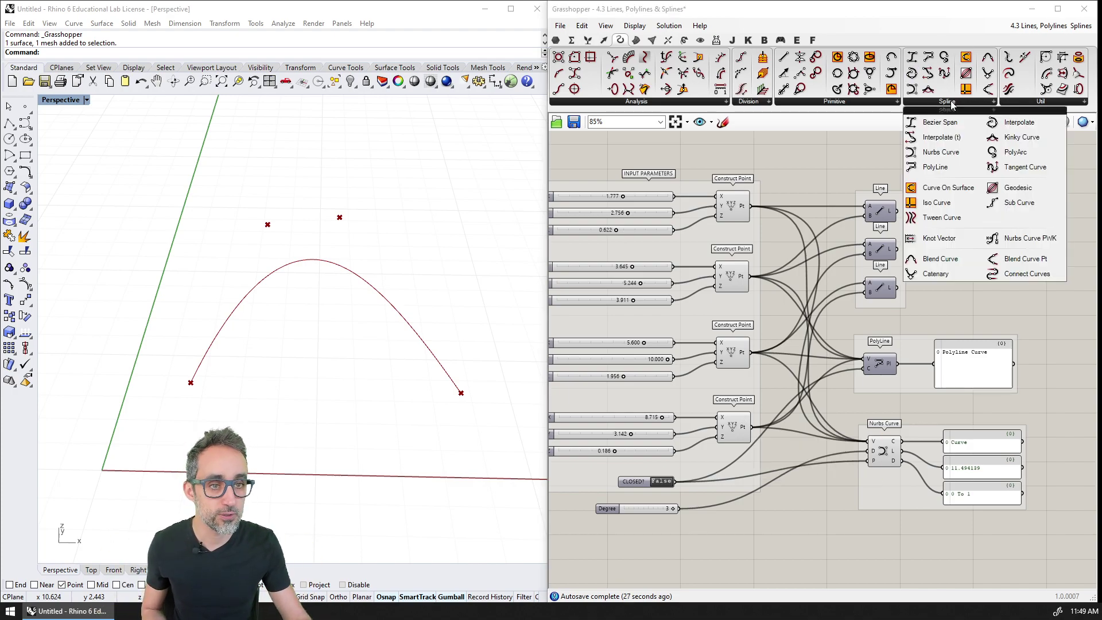
{"action": "left_click", "coordinate": [1018, 124]}
{"action": "left_click", "coordinate": [897, 565]}
{"action": "right_click_drag", "start_coordinate": [897, 565], "coordinate": [840, 387]}
{"action": "left_click", "coordinate": [838, 393]}
{"action": "scroll", "coordinate": [839, 404], "scroll_direction": "up", "scroll_amount": 2}
{"action": "scroll", "coordinate": [839, 404], "scroll_direction": "up", "scroll_amount": 3}
{"action": "left_click", "coordinate": [963, 395]}
{"action": "right_click_drag", "start_coordinate": [931, 383], "coordinate": [880, 346]}
{"action": "mouse_move", "coordinate": [753, 298]}
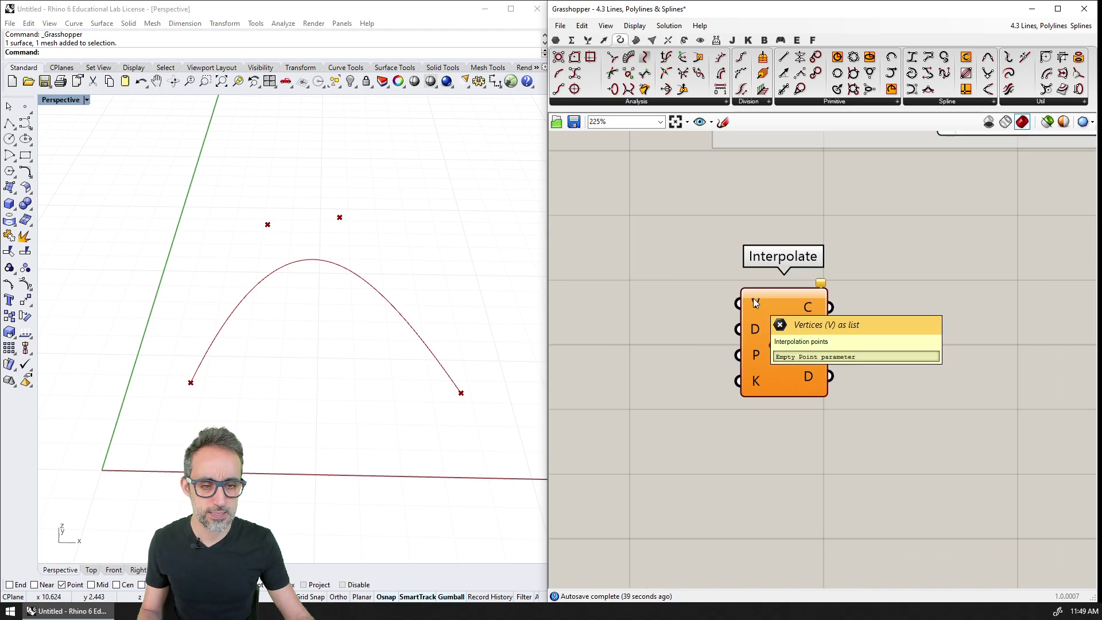
Connect all four Construct Point outputs in order to the Vertices input of Interpolate and highlight the resulting curve
{"action": "right_click_drag", "start_coordinate": [753, 298], "coordinate": [894, 409]}
{"action": "scroll", "coordinate": [863, 376], "scroll_direction": "down", "scroll_amount": 5}
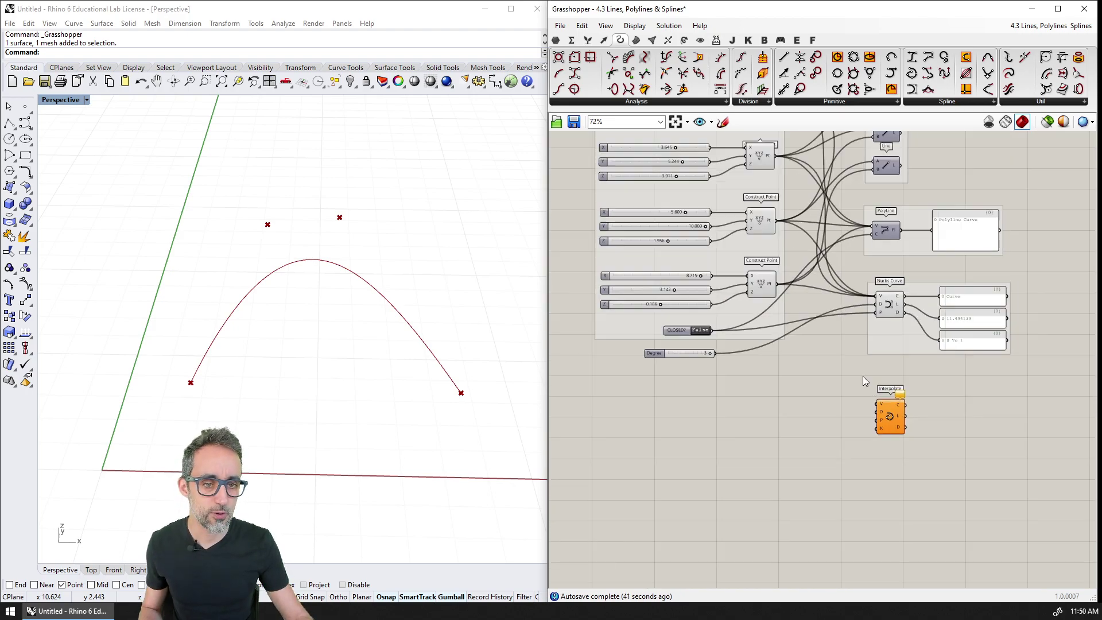
{"action": "left_click_drag", "start_coordinate": [790, 229], "coordinate": [867, 485]}
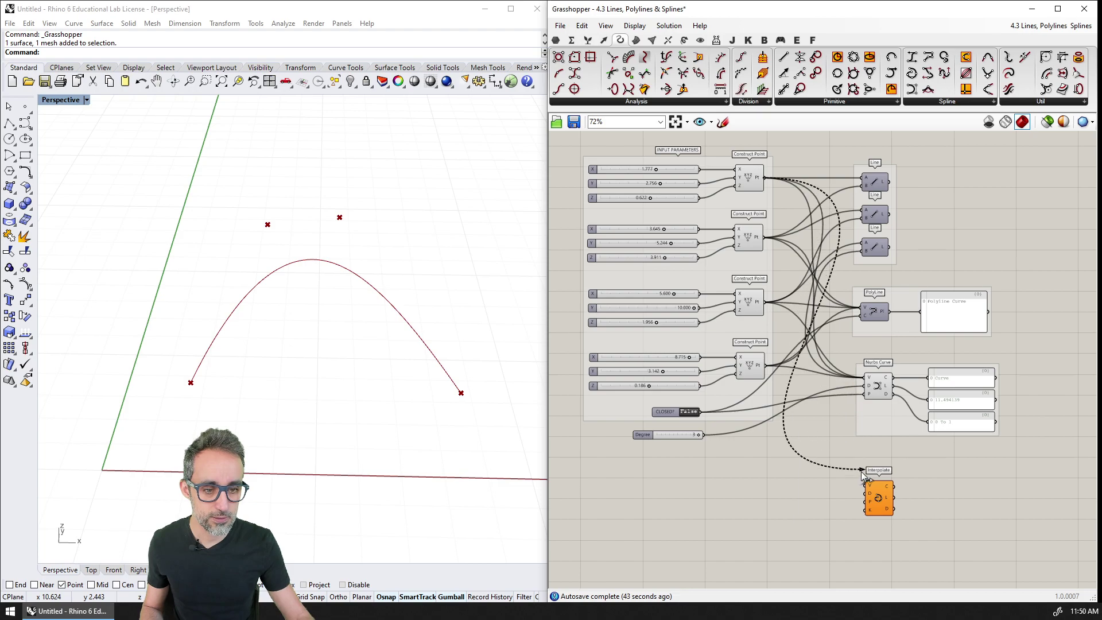
{"action": "left_click_drag", "start_coordinate": [761, 236], "coordinate": [867, 486], "text": "shift"}
{"action": "left_click_drag", "start_coordinate": [769, 304], "coordinate": [867, 486], "text": "shift"}
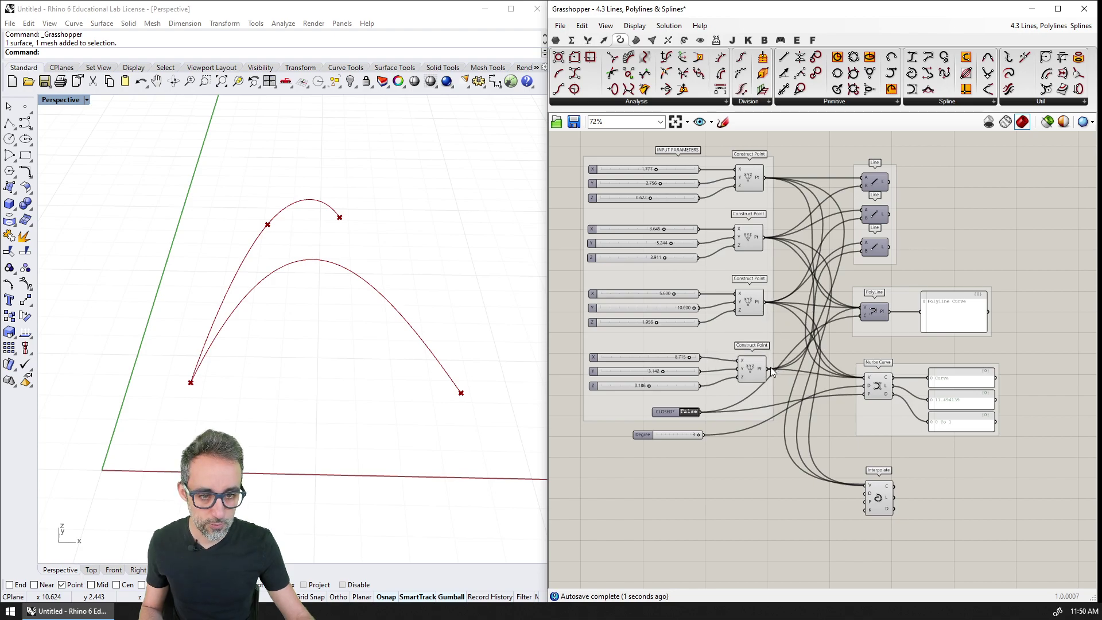
{"action": "left_click_drag", "start_coordinate": [771, 366], "coordinate": [867, 485], "text": "shift"}
{"action": "left_click", "coordinate": [872, 496]}
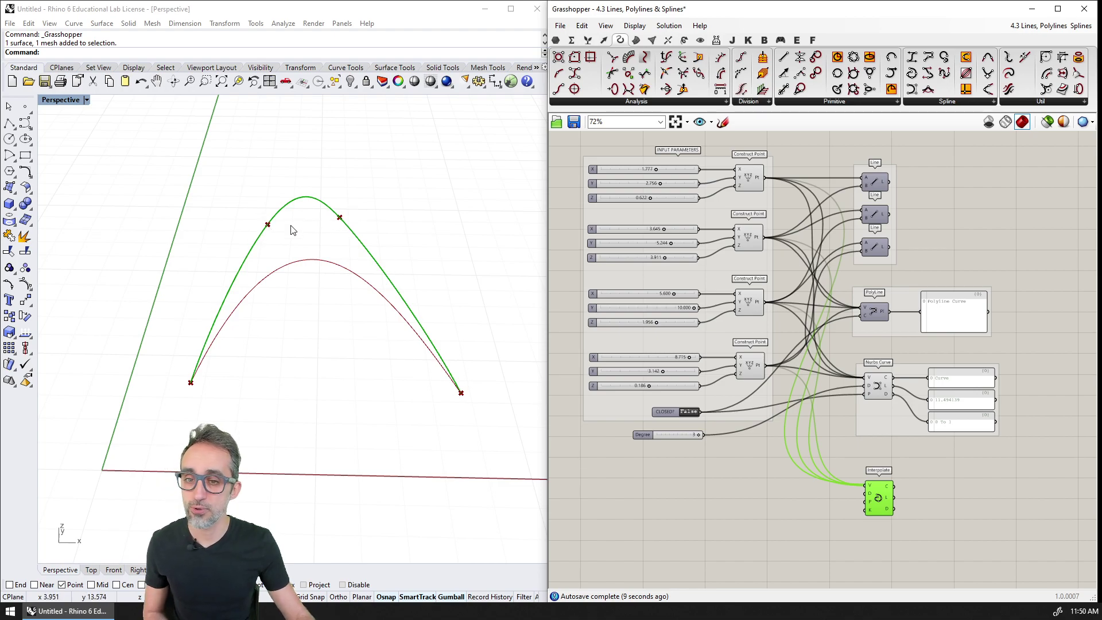
Check the Degree input of Interpolate and connect the existing Degree slider to it
{"action": "scroll", "coordinate": [801, 458], "scroll_direction": "up", "scroll_amount": 5}
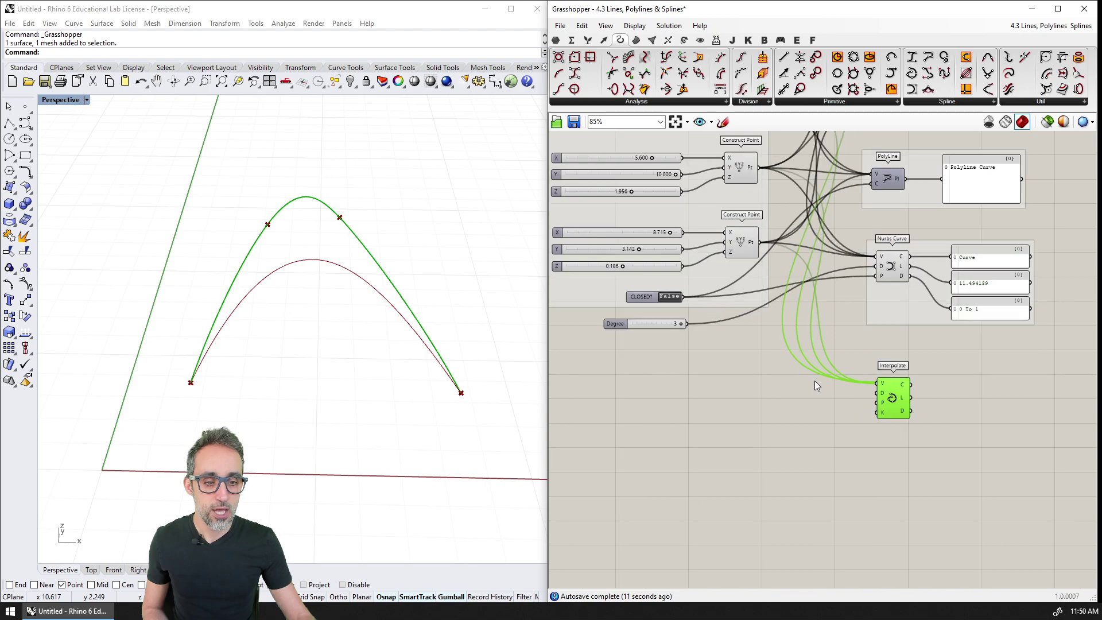
{"action": "scroll", "coordinate": [802, 379], "scroll_direction": "up", "scroll_amount": 1}
{"action": "left_click", "coordinate": [717, 370]}
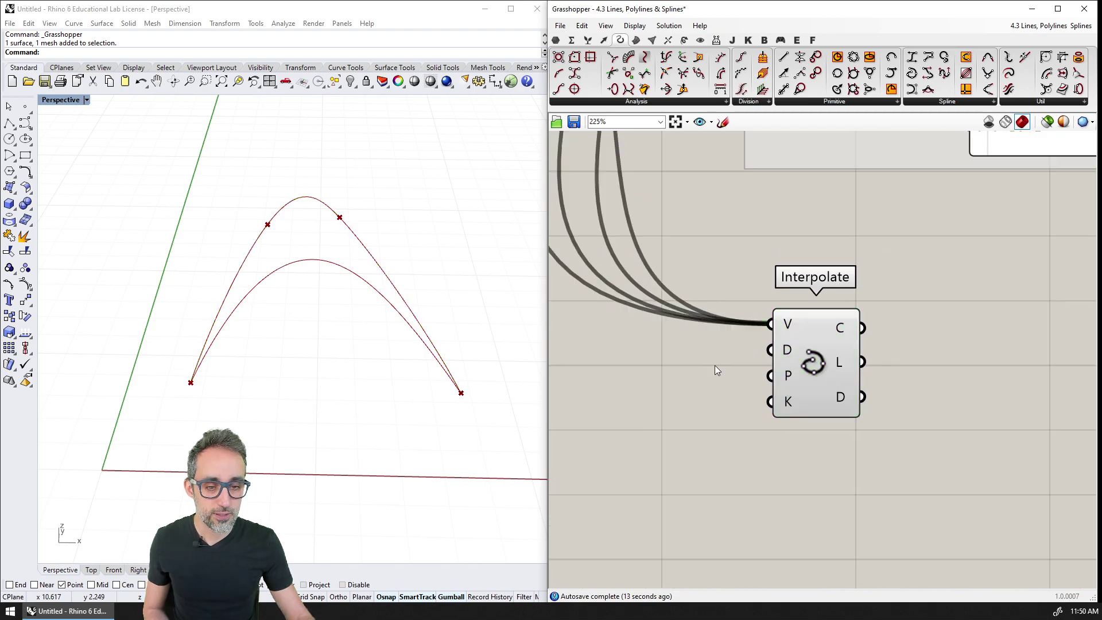
{"action": "mouse_move", "coordinate": [787, 356]}
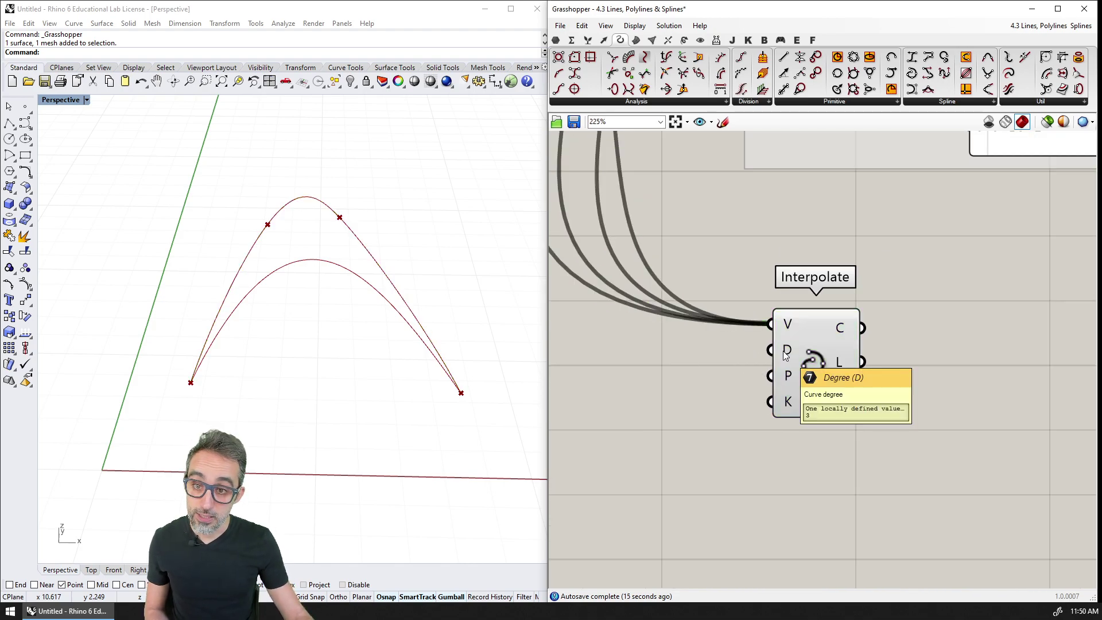
{"action": "scroll", "coordinate": [786, 355], "scroll_direction": "down", "scroll_amount": 4}
{"action": "right_click_drag", "start_coordinate": [669, 295], "coordinate": [722, 303]}
{"action": "left_click_drag", "start_coordinate": [675, 281], "coordinate": [938, 378]}
Switch the Degree slider between 2 and 3 to compare the interpolated curve, leaving it at 2
{"action": "left_click_drag", "start_coordinate": [663, 282], "coordinate": [642, 281]}
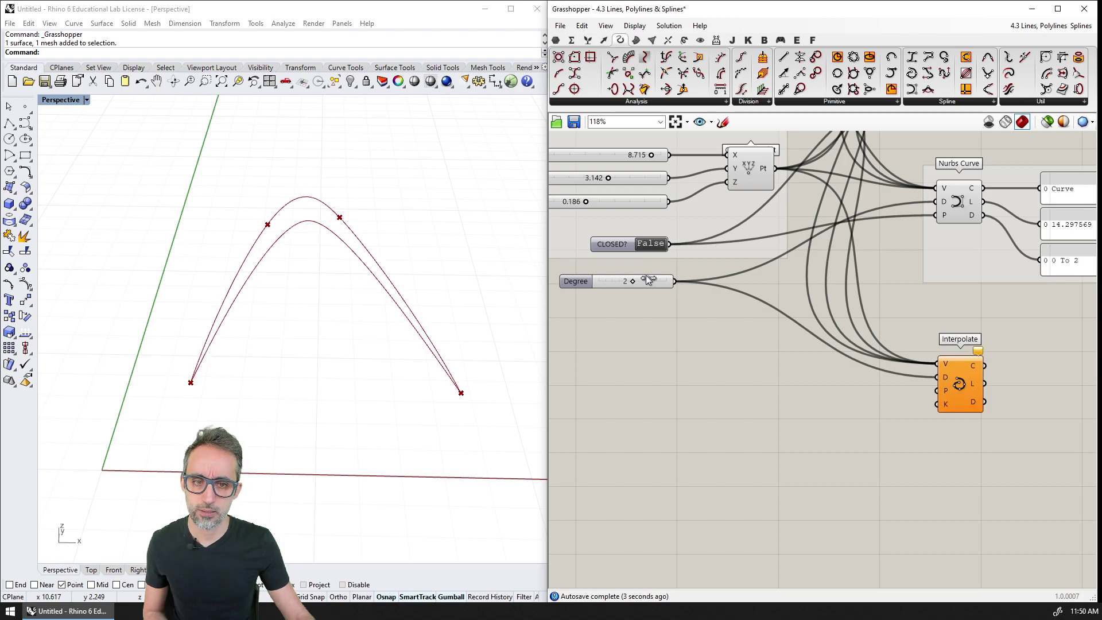
{"action": "left_click", "coordinate": [965, 385]}
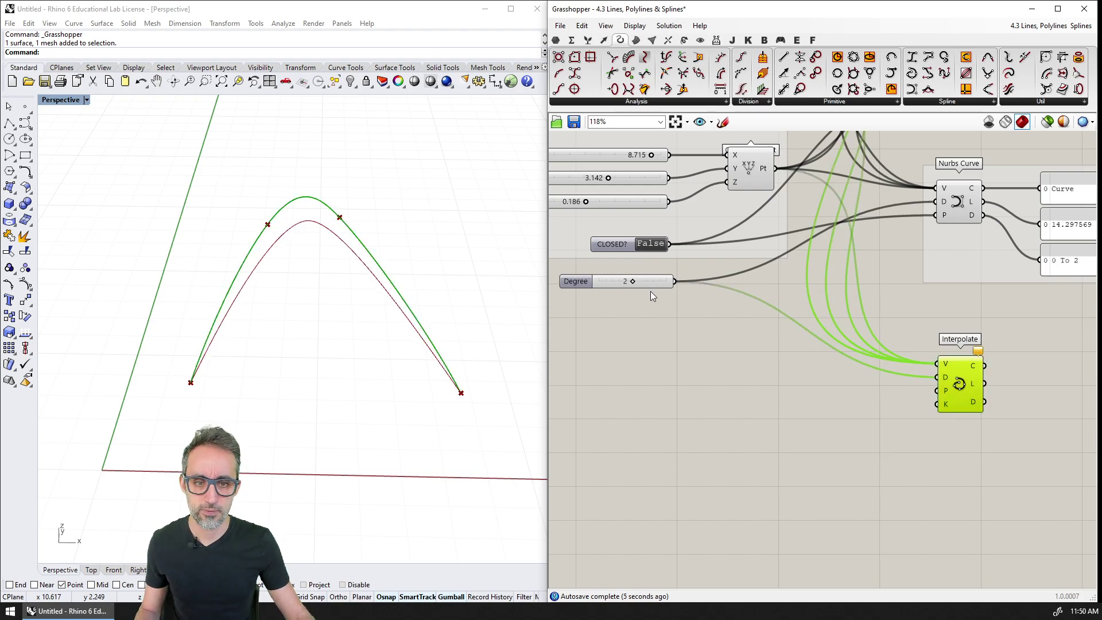
{"action": "left_click_drag", "start_coordinate": [635, 282], "coordinate": [656, 282]}
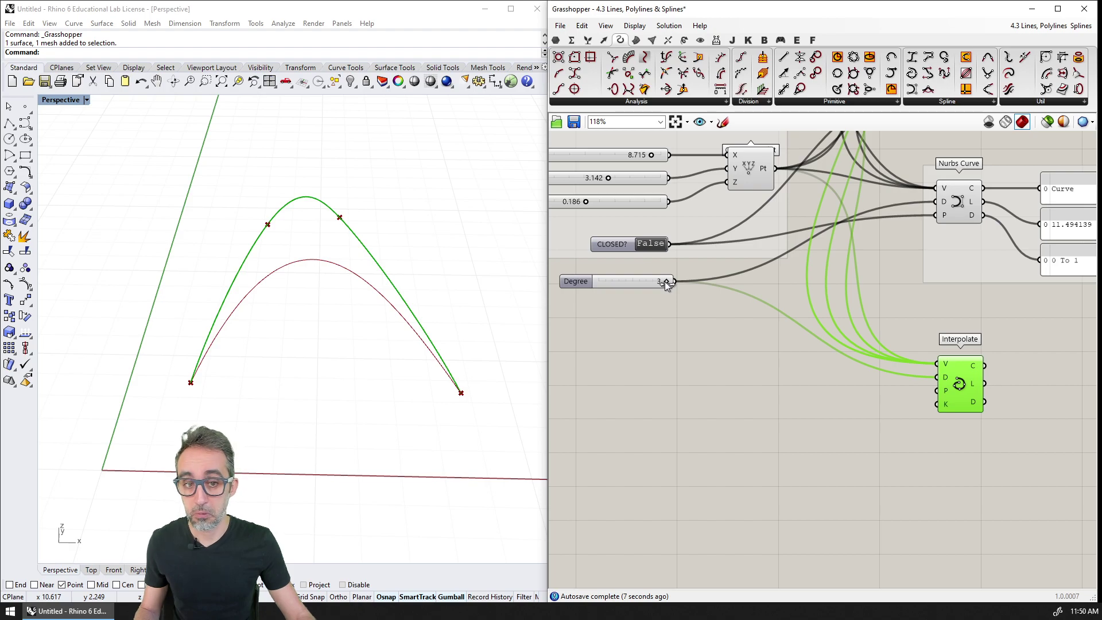
{"action": "mouse_move", "coordinate": [666, 281]}
{"action": "left_mouse_down"}
{"action": "mouse_move", "coordinate": [640, 283]}
{"action": "mouse_move", "coordinate": [666, 280]}
{"action": "left_mouse_up"}
{"action": "left_click", "coordinate": [1023, 371]}
{"action": "right_click_drag", "start_coordinate": [919, 396], "coordinate": [754, 327]}
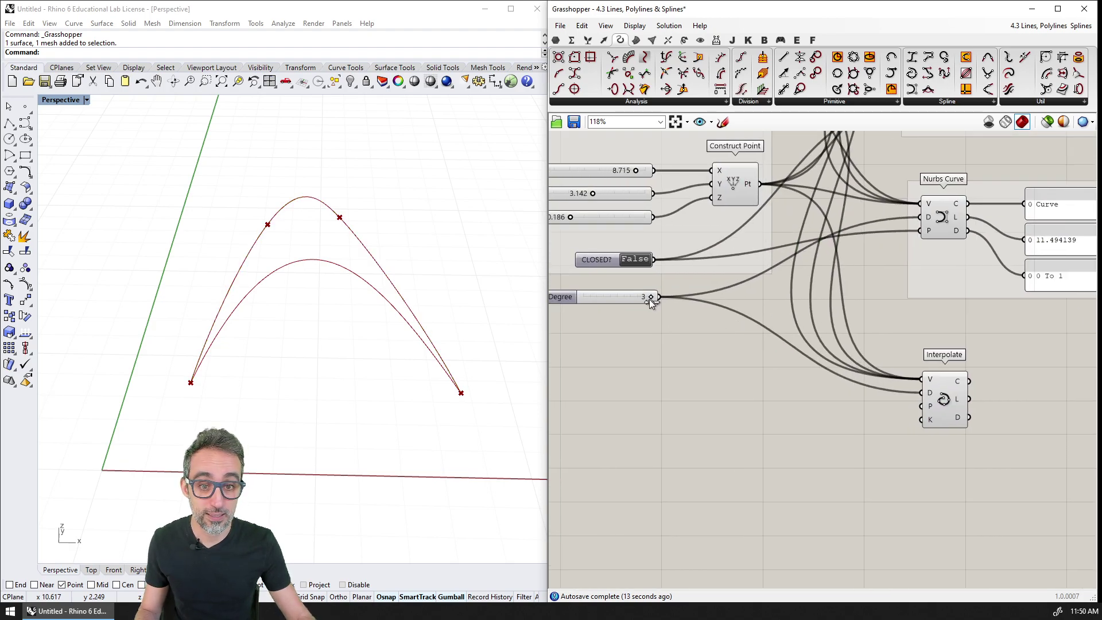
{"action": "left_click_drag", "start_coordinate": [649, 299], "coordinate": [625, 297]}
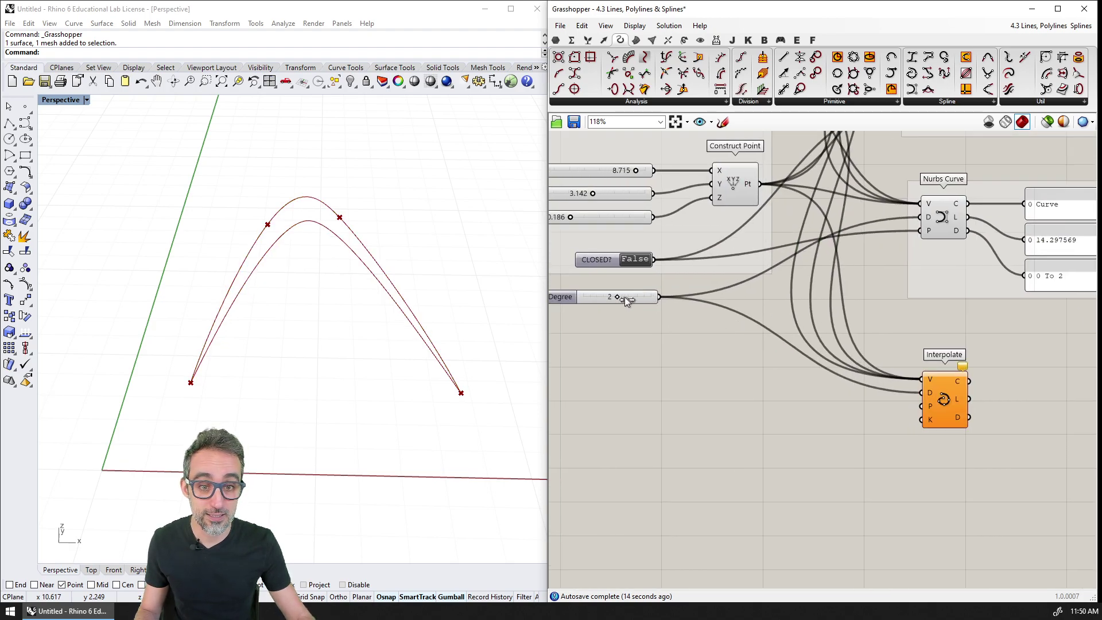
Read the warning on the Interpolate component and set the Degree slider to 3
{"action": "left_click", "coordinate": [963, 366]}
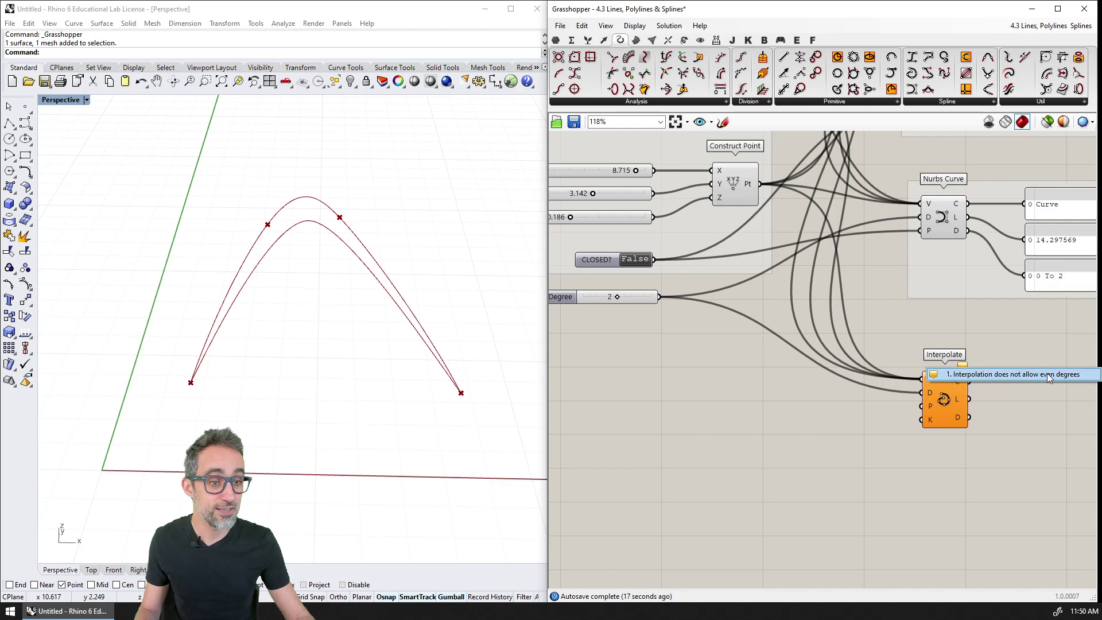
{"action": "left_click", "coordinate": [1015, 378]}
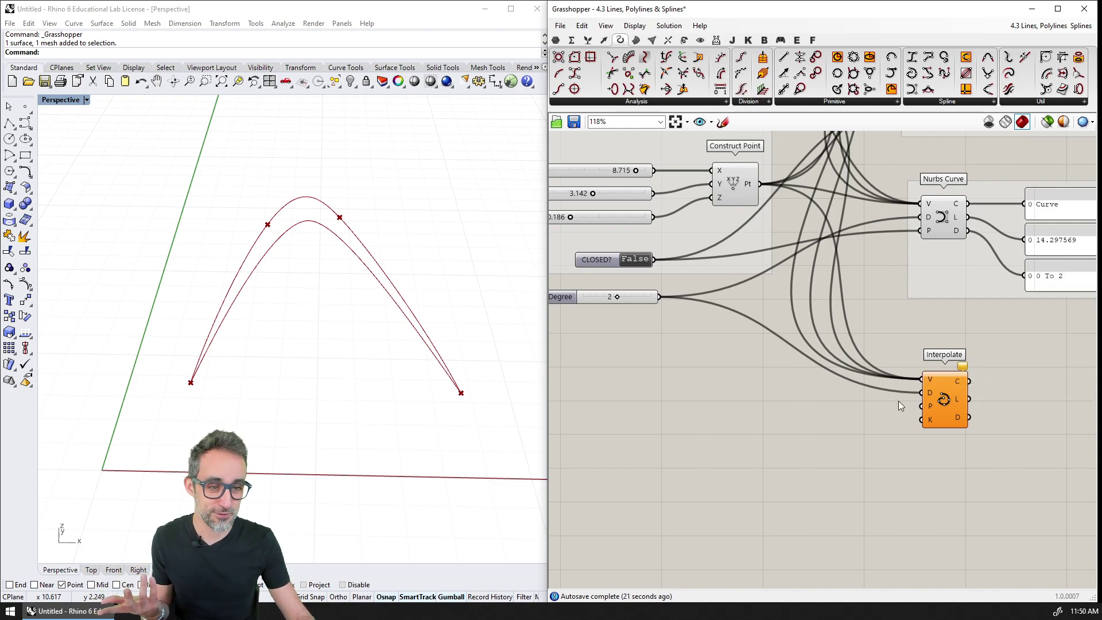
{"action": "left_click_drag", "start_coordinate": [618, 296], "coordinate": [650, 295]}
Connect the CLOSED? toggle to the Periodic input of Interpolate and set the toggle to True
{"action": "right_click_drag", "start_coordinate": [966, 441], "coordinate": [956, 364]}
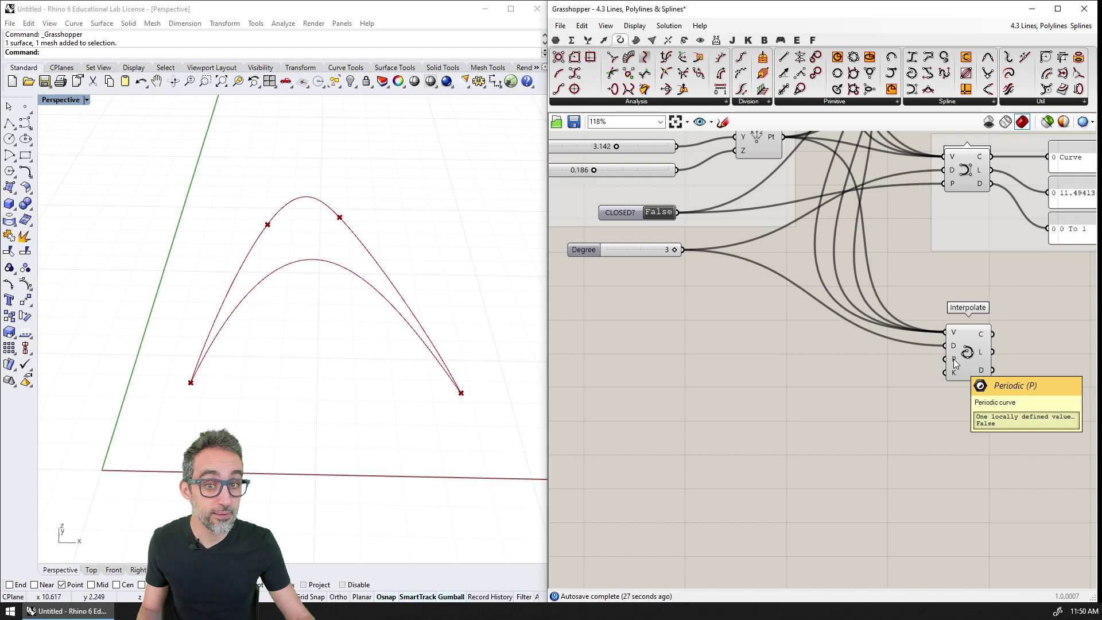
{"action": "left_click_drag", "start_coordinate": [678, 212], "coordinate": [947, 360]}
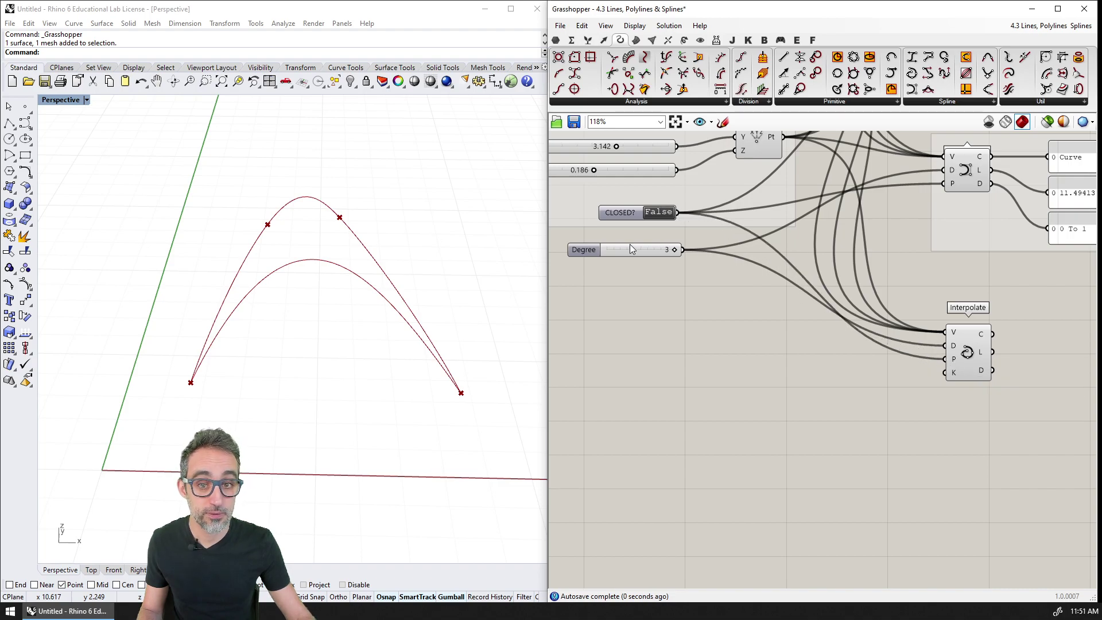
{"action": "left_click", "coordinate": [659, 212]}
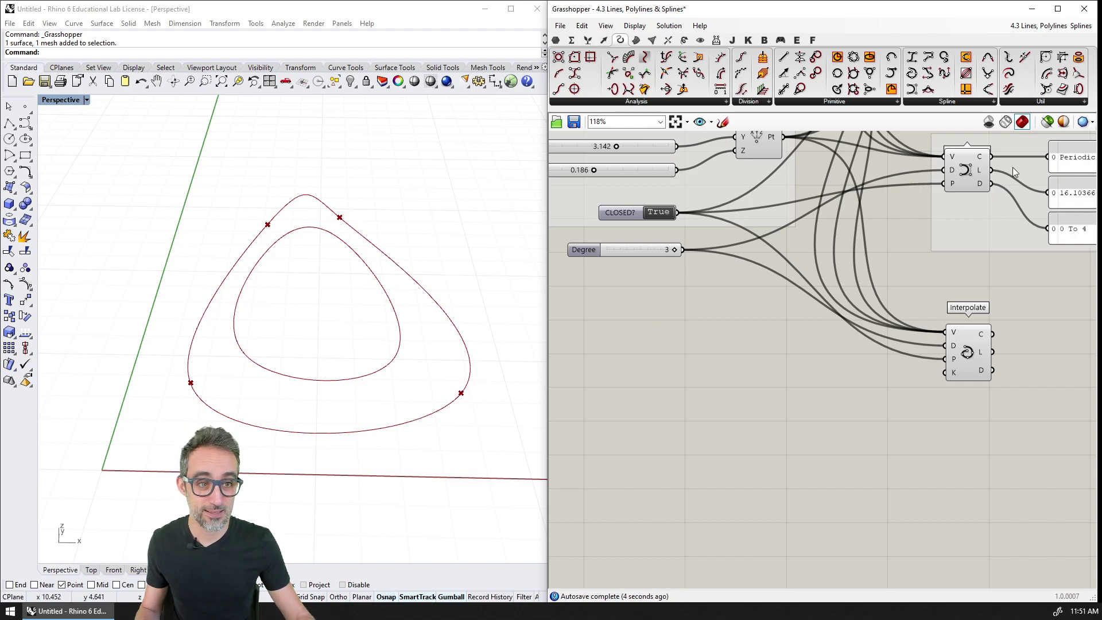
Hide the Nurbs Curve preview, then inspect the closed interpolated curve in the Rhino viewport and the KnotStyle input of Interpolate
{"action": "left_click", "coordinate": [976, 173]}
{"action": "key", "text": "ctrl+q"}
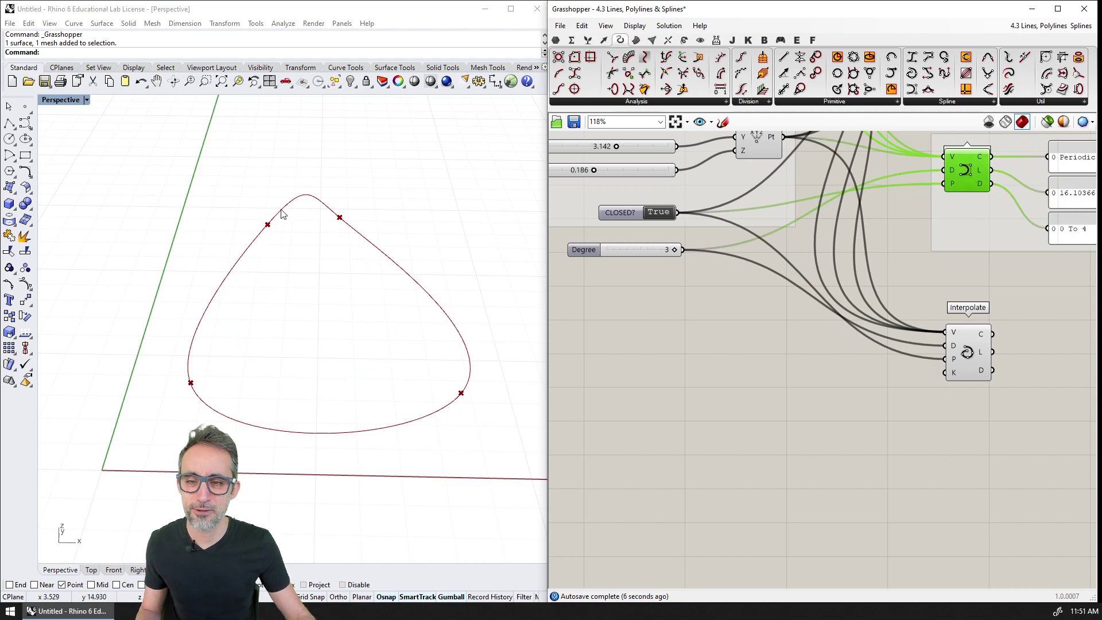
{"action": "right_click_drag", "start_coordinate": [295, 208], "coordinate": [167, 349]}
{"action": "middle_click", "coordinate": [167, 349]}
{"action": "left_click", "coordinate": [199, 343]}
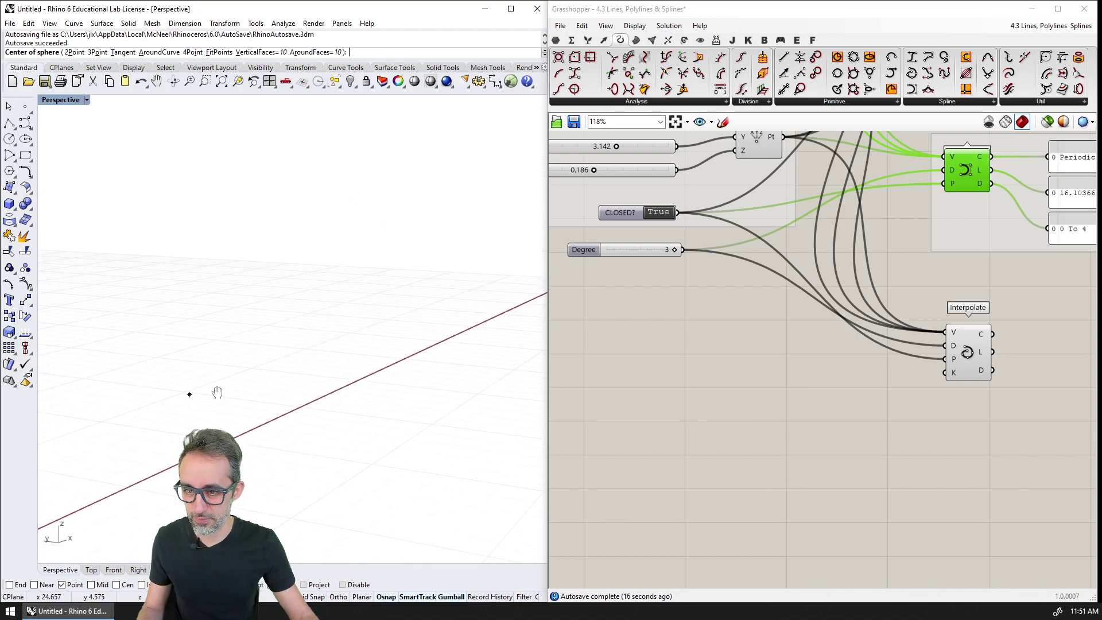
{"action": "right_click_drag", "start_coordinate": [276, 409], "coordinate": [367, 411], "text": "ctrl"}
{"action": "middle_click", "coordinate": [72, 402]}
{"action": "left_click", "coordinate": [959, 399]}
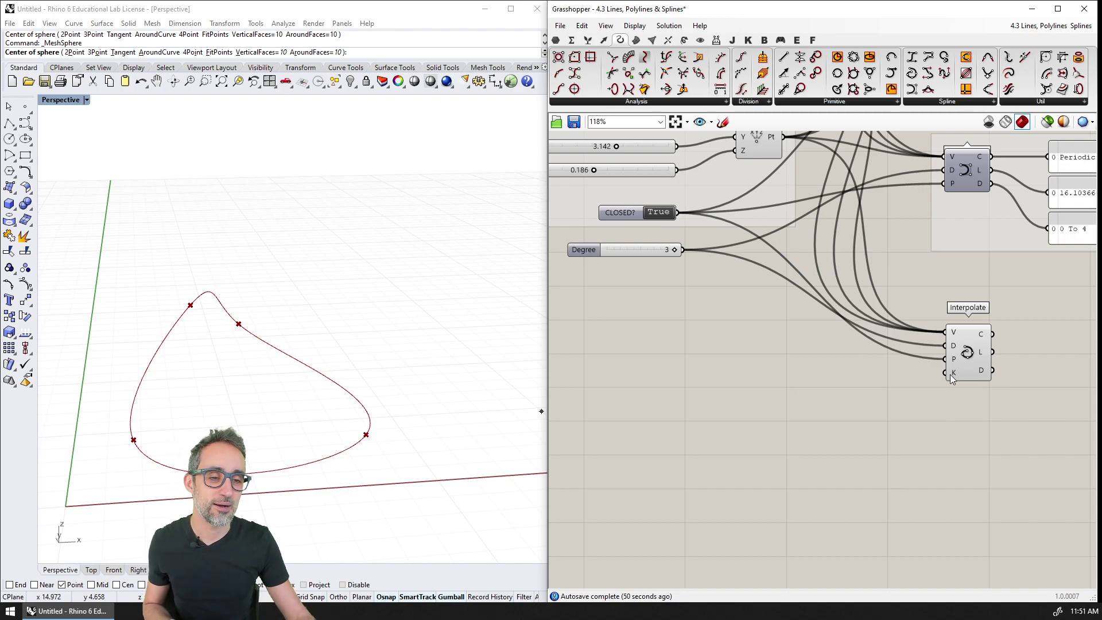
{"action": "mouse_move", "coordinate": [956, 374]}
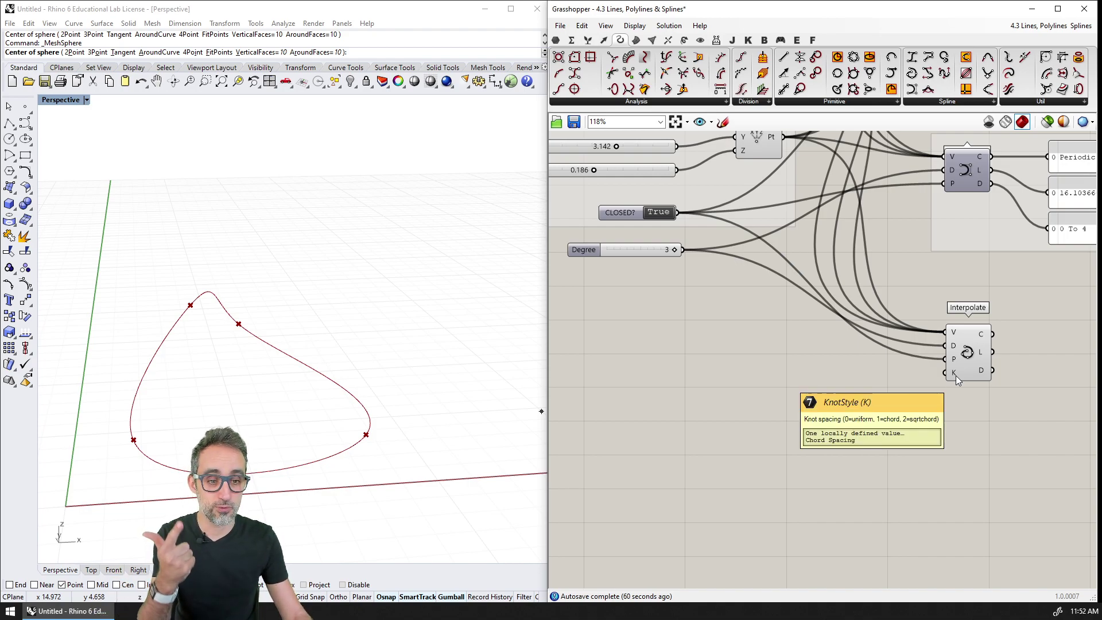
Copy the three Nurbs Curve output panels beside Interpolate and connect them to its Curve, Length and Domain outputs
{"action": "right_click_drag", "start_coordinate": [957, 379], "coordinate": [753, 430]}
{"action": "left_click_drag", "start_coordinate": [837, 168], "coordinate": [1010, 343]}
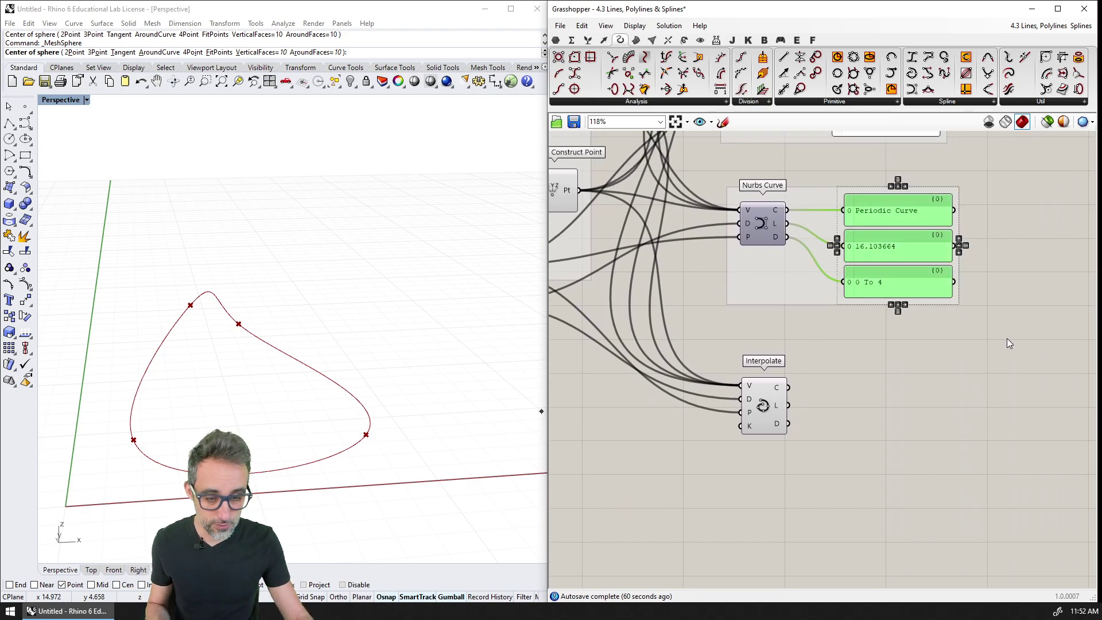
{"action": "left_click_drag", "start_coordinate": [878, 208], "coordinate": [881, 385], "text": "alt"}
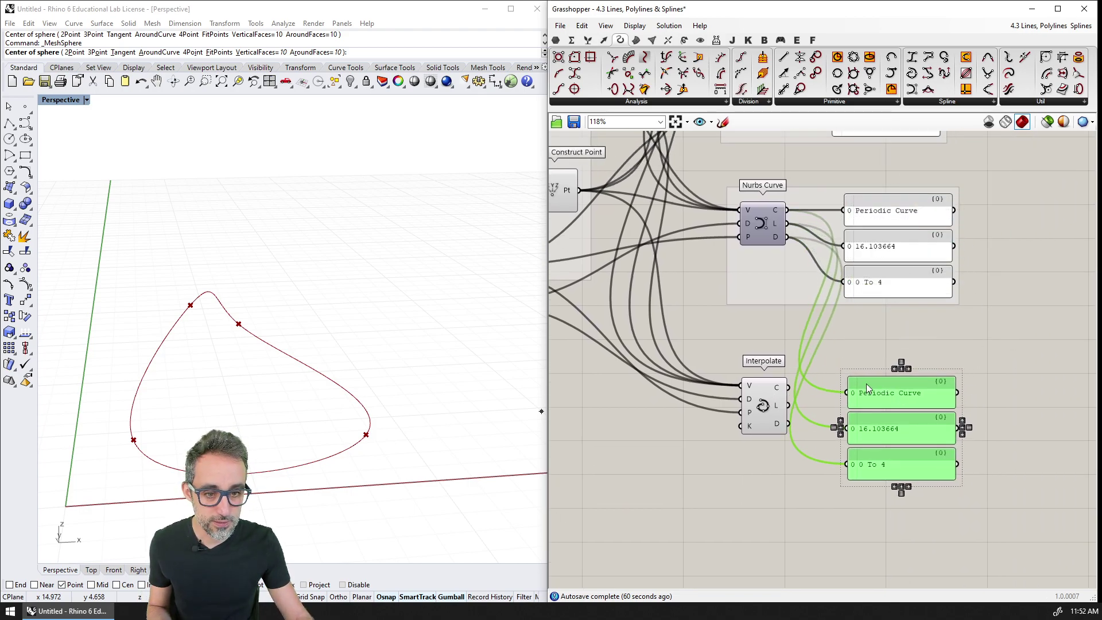
{"action": "left_click_drag", "start_coordinate": [790, 388], "coordinate": [847, 465]}
{"action": "left_click", "coordinate": [861, 509]}
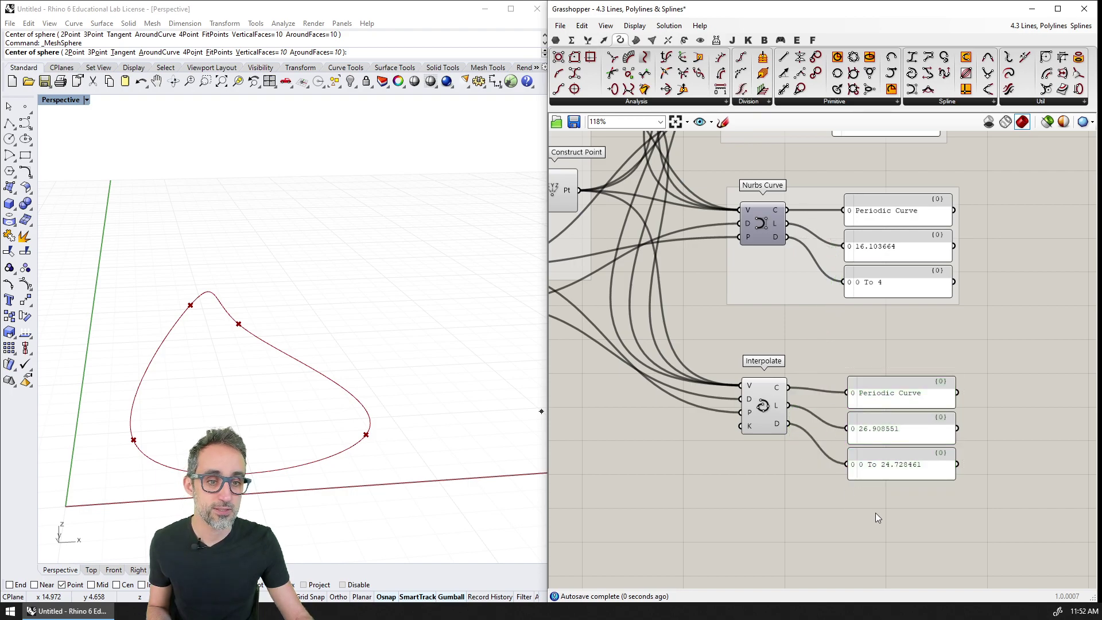
{"action": "scroll", "coordinate": [877, 515], "scroll_direction": "up", "scroll_amount": 5}
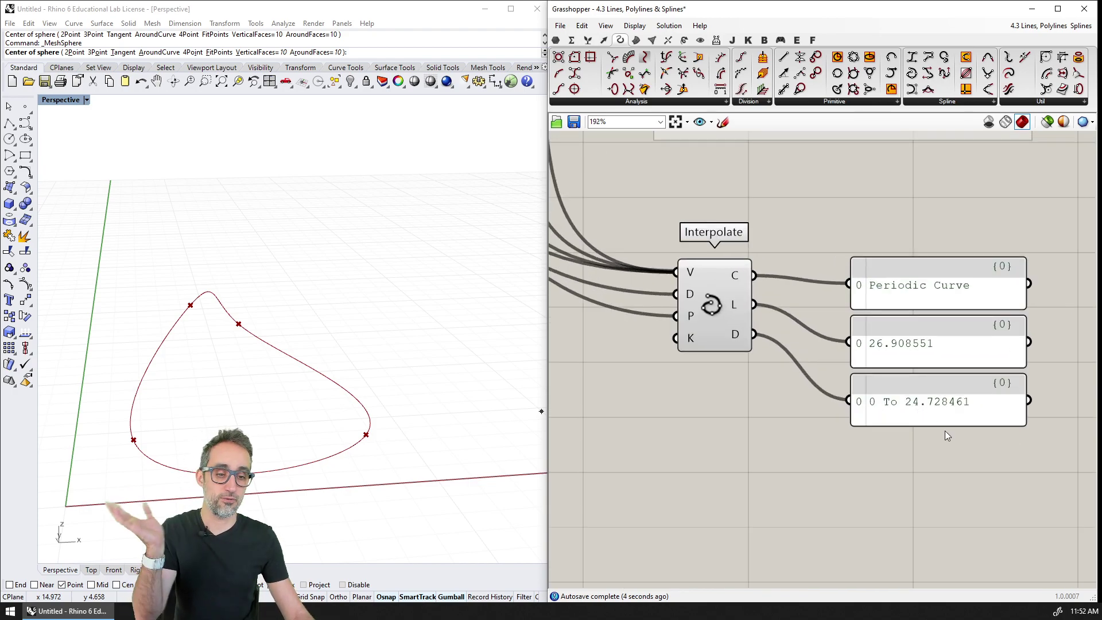
Group the Interpolate component with its three output panels
{"action": "scroll", "coordinate": [908, 475], "scroll_direction": "down", "scroll_amount": 3}
{"action": "left_click_drag", "start_coordinate": [962, 489], "coordinate": [781, 363]}
{"action": "scroll", "coordinate": [833, 385], "scroll_direction": "down", "scroll_amount": 2}
{"action": "scroll", "coordinate": [872, 405], "scroll_direction": "down", "scroll_amount": 1}
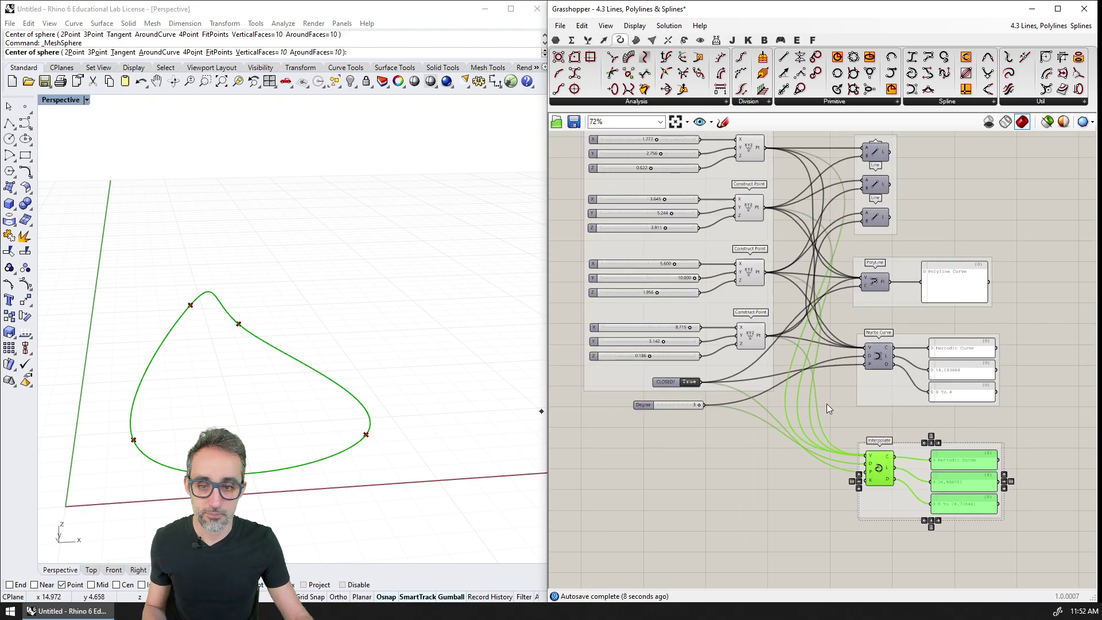
{"action": "left_click", "coordinate": [864, 387]}
Set the CLOSED? toggle to False and turn the Nurbs Curve and PolyLine previews back on
{"action": "double_click", "coordinate": [690, 382]}
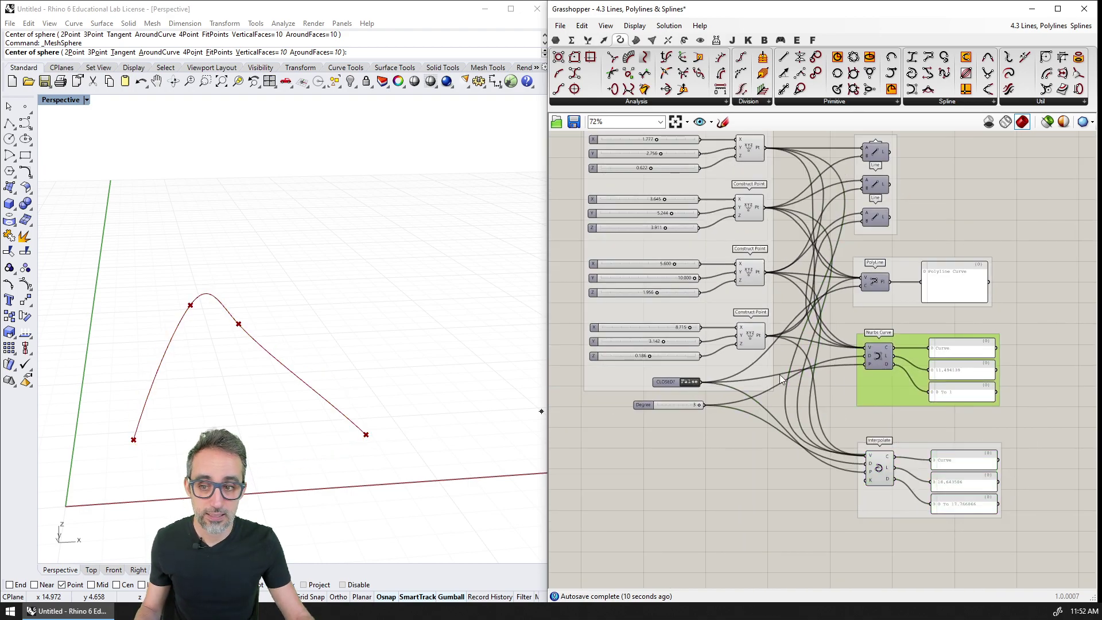
{"action": "left_click", "coordinate": [879, 357]}
{"action": "left_click", "coordinate": [873, 281]}
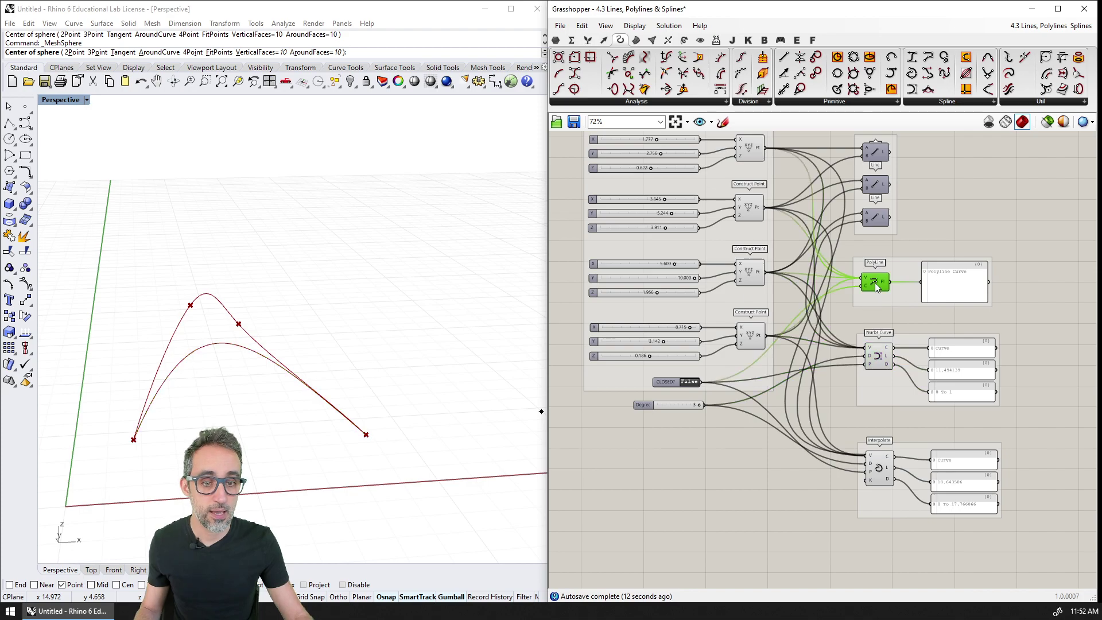
{"action": "right_click_drag", "start_coordinate": [408, 374], "coordinate": [167, 368]}
{"action": "key", "text": "Escape"}
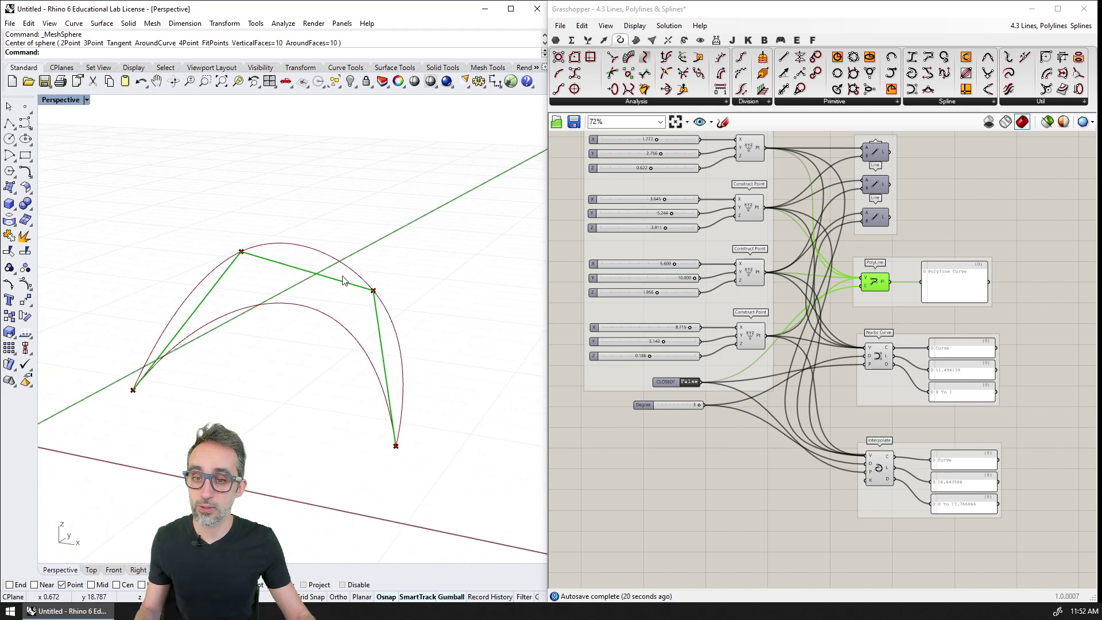
Highlight the PolyLine, Nurbs Curve and Interpolate results in turn to compare them in the Rhino viewport
{"action": "left_click", "coordinate": [873, 286]}
{"action": "left_click", "coordinate": [880, 359]}
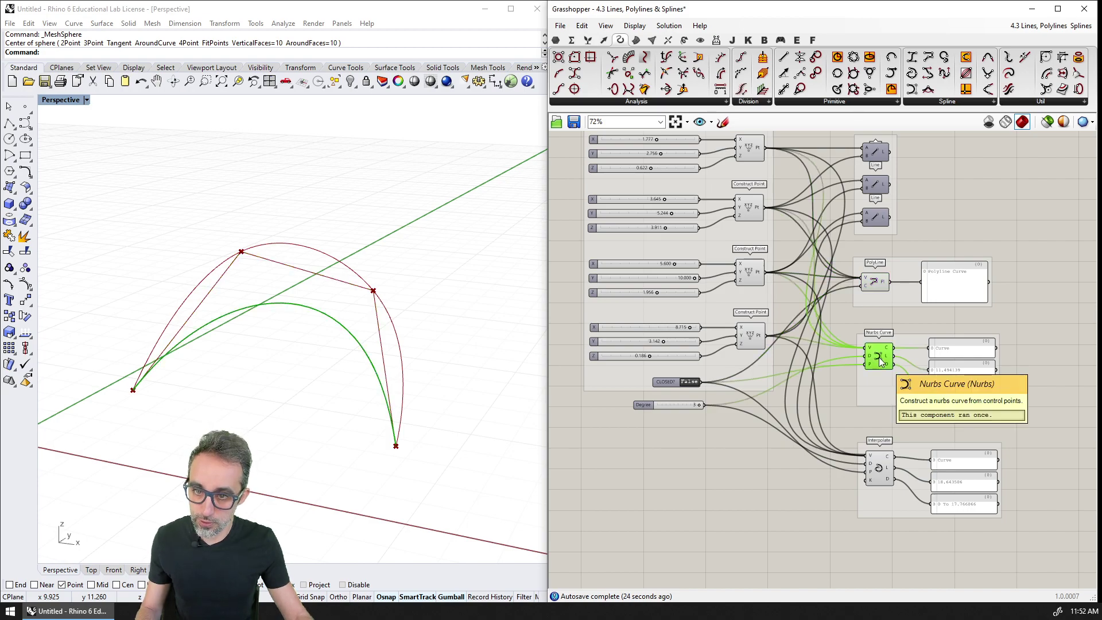
{"action": "left_click", "coordinate": [882, 469]}
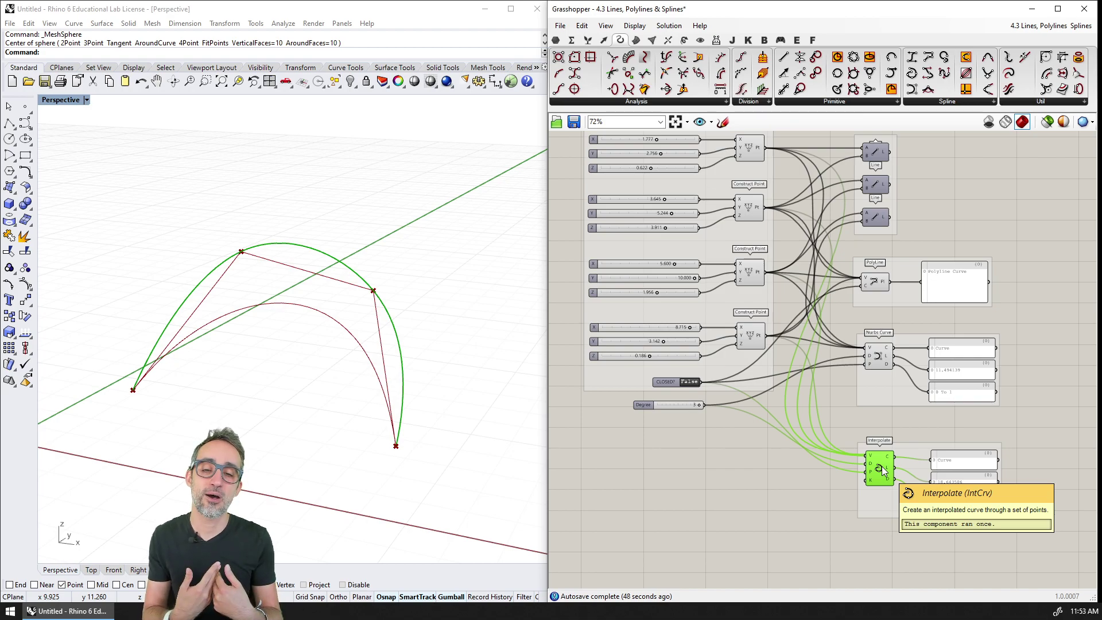
Adjust the coordinate sliders of the first and second points and examine the updated polyline and curves in the Rhino viewport
{"action": "right_click_drag", "start_coordinate": [651, 173], "coordinate": [658, 268]}
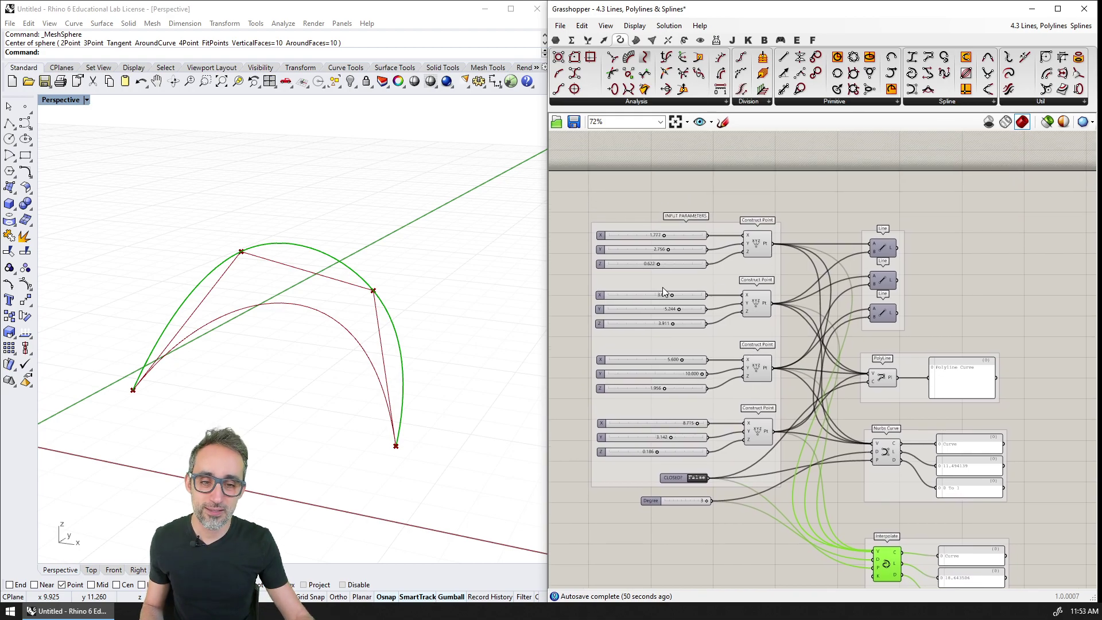
{"action": "right_click_drag", "start_coordinate": [677, 357], "coordinate": [688, 328]}
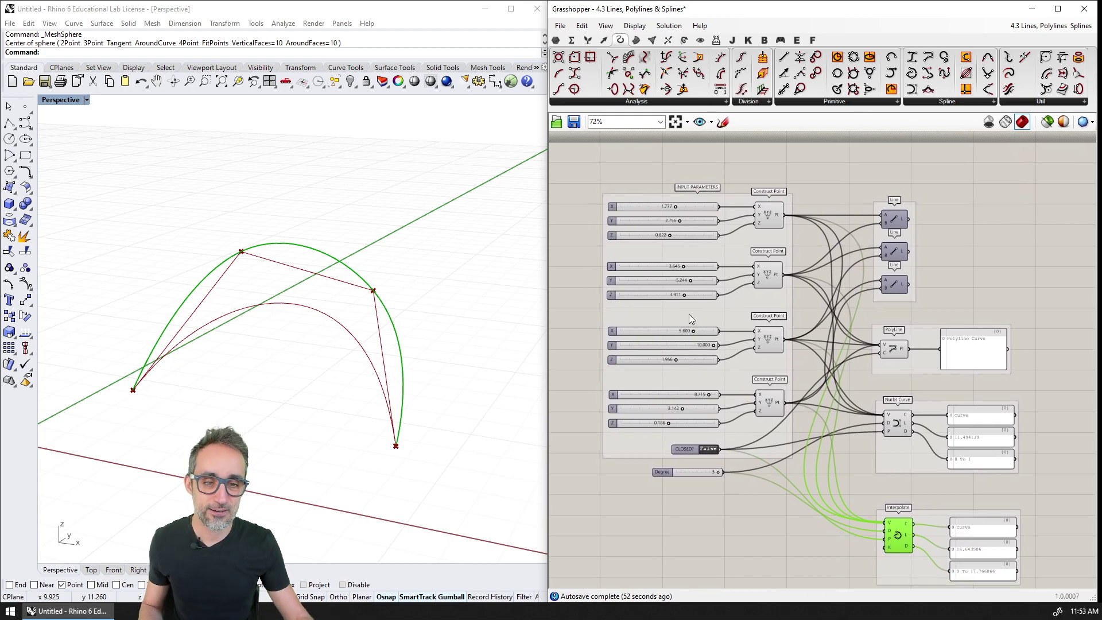
{"action": "left_click_drag", "start_coordinate": [676, 207], "coordinate": [693, 280]}
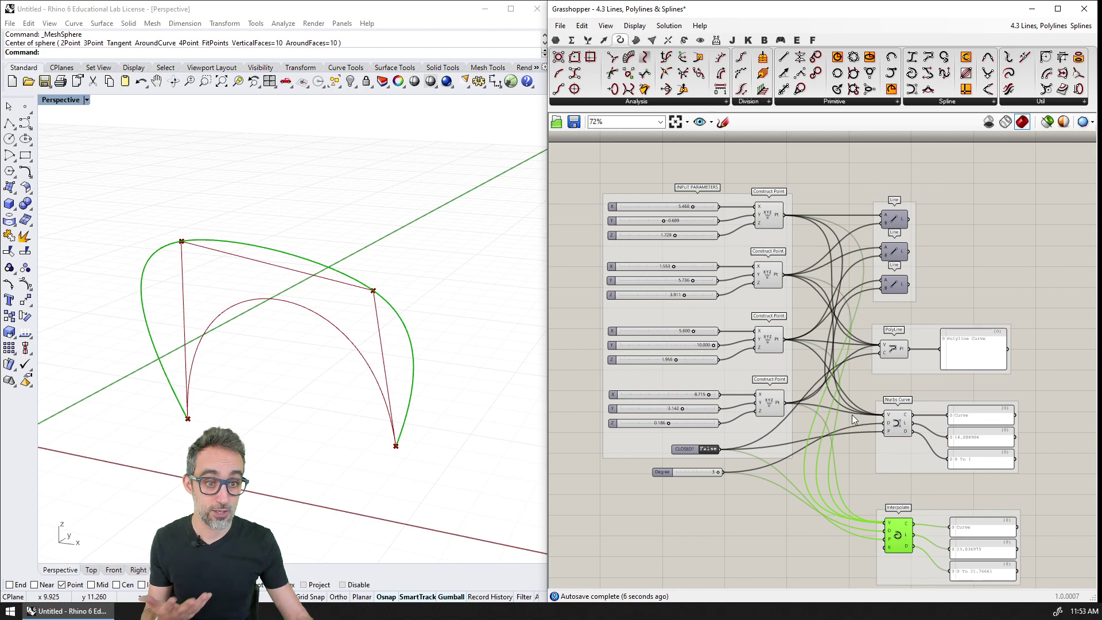
{"action": "right_click_drag", "start_coordinate": [406, 374], "coordinate": [328, 355]}
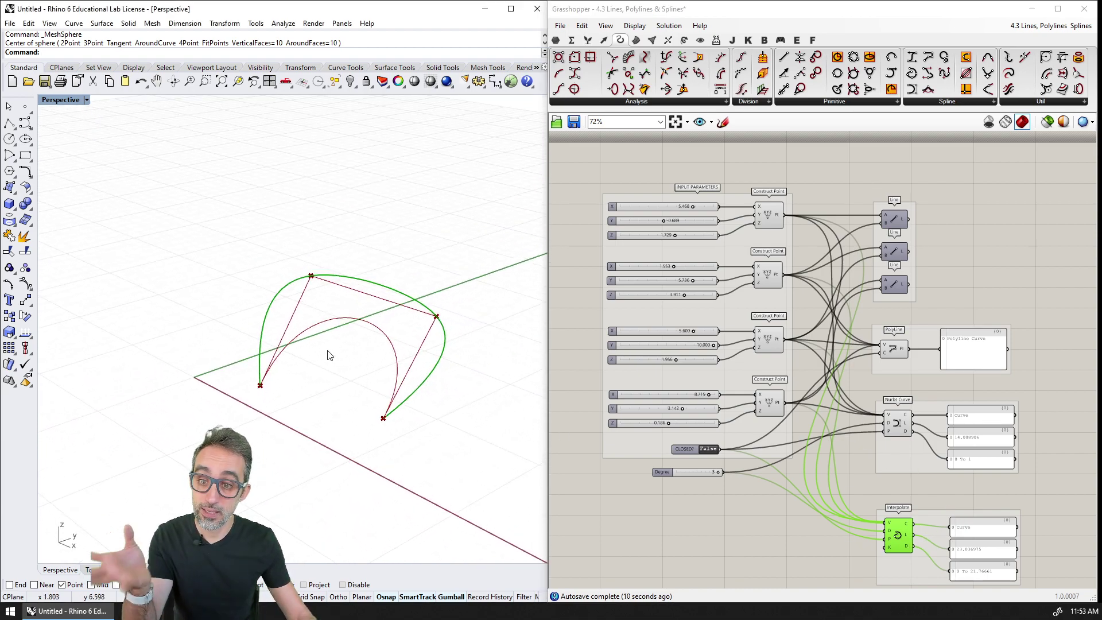